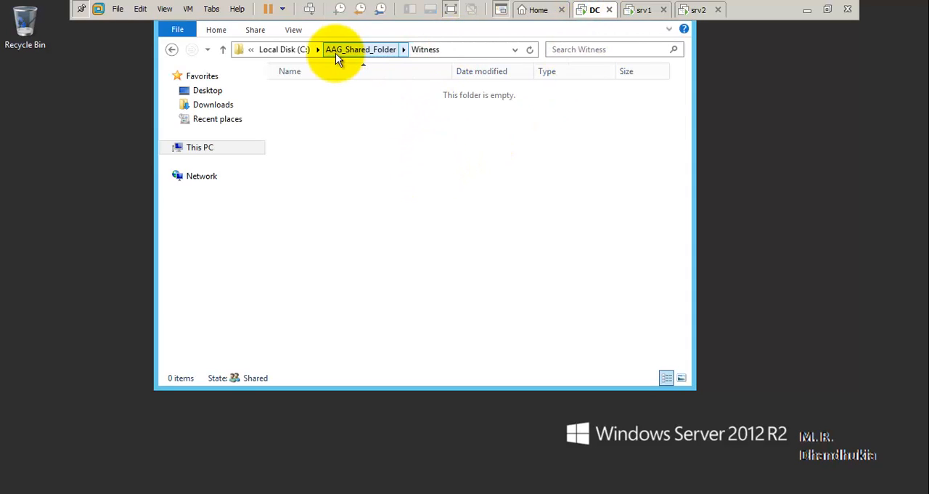
- Browse from drive C: into the Witness subfolder of AAG_Shared_Folder and return to the root of drive C:
{"action": "left_click", "coordinate": [295, 49]}
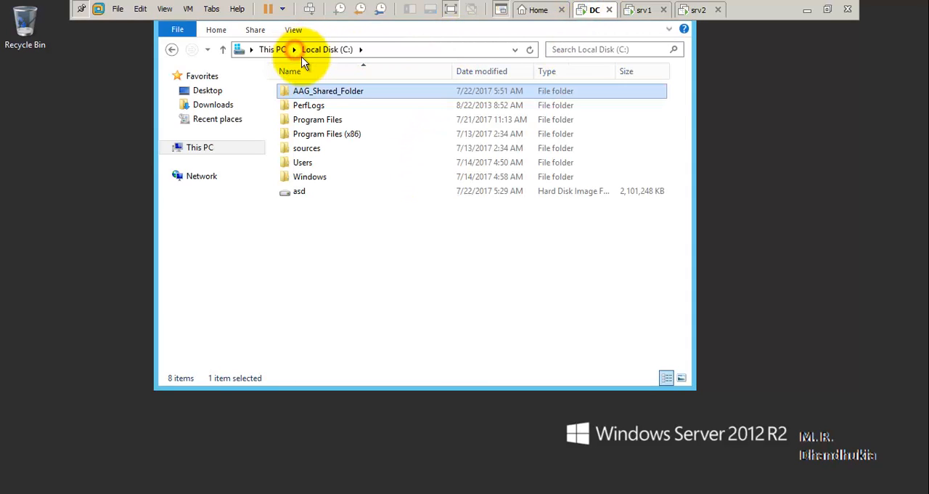
{"action": "double_click", "coordinate": [333, 93]}
{"action": "double_click", "coordinate": [332, 92]}
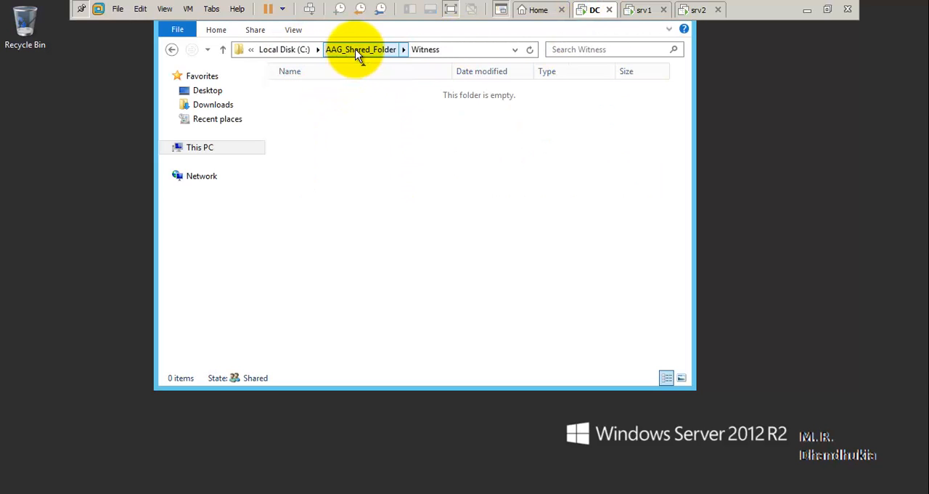
{"action": "left_click", "coordinate": [305, 50]}
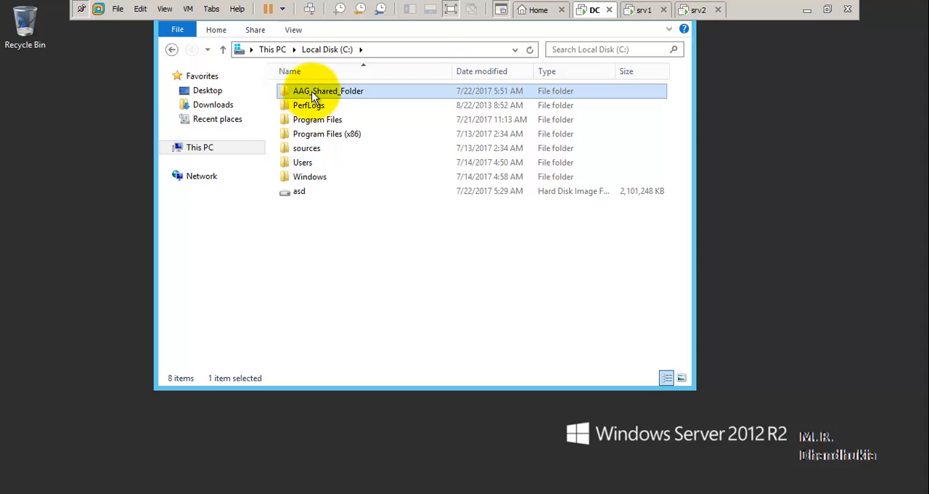
- Inspect the security permissions and the network path in the properties of AAG_Shared_Folder
{"action": "right_click", "coordinate": [313, 94]}
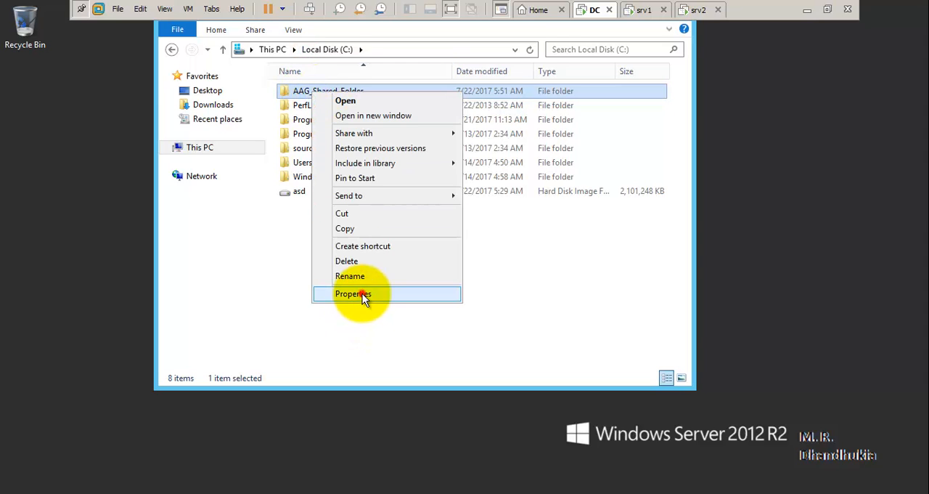
{"action": "left_click", "coordinate": [362, 293]}
{"action": "left_click", "coordinate": [405, 125]}
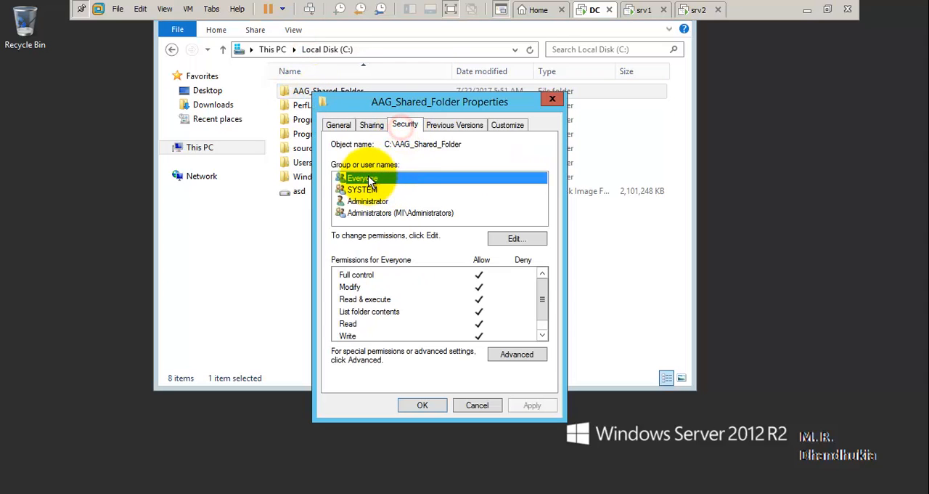
{"action": "left_click", "coordinate": [369, 126]}
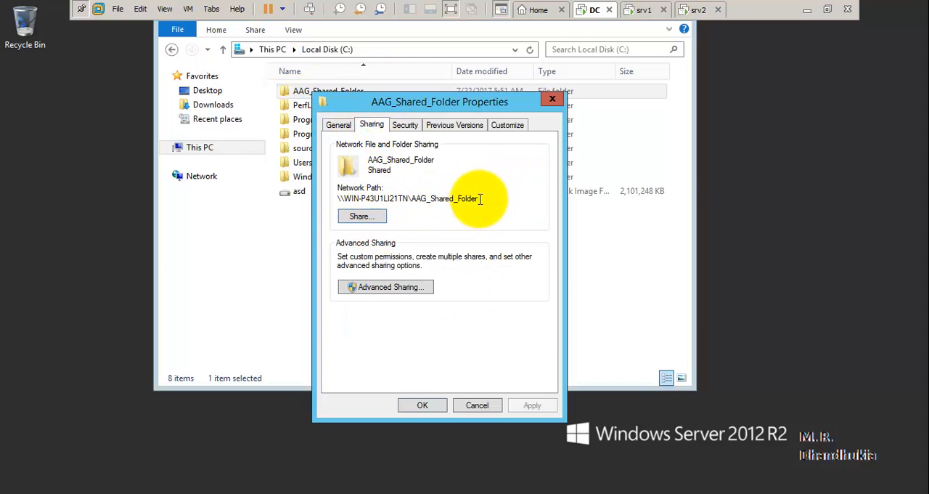
{"action": "left_click_drag", "start_coordinate": [478, 198], "coordinate": [323, 197]}
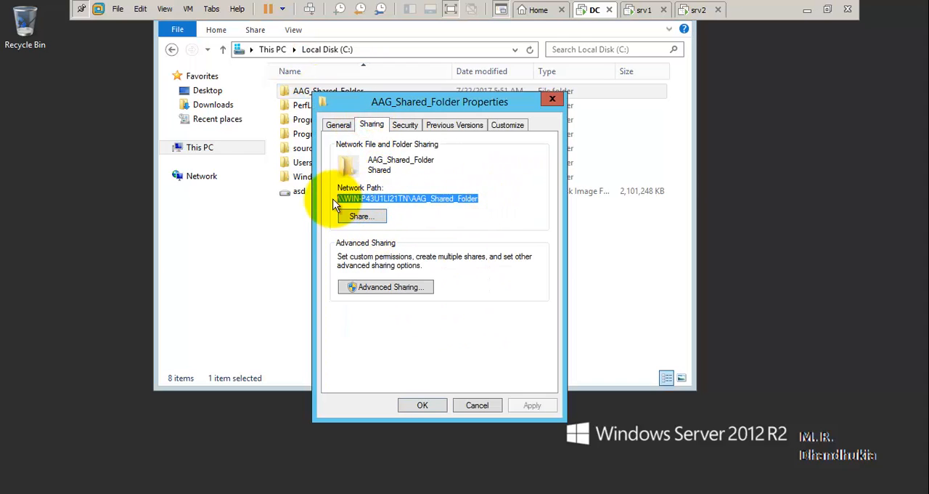
- Review Everyone's share permissions in the advanced sharing settings of AAG_Shared_Folder and close its properties
{"action": "left_click", "coordinate": [405, 287]}
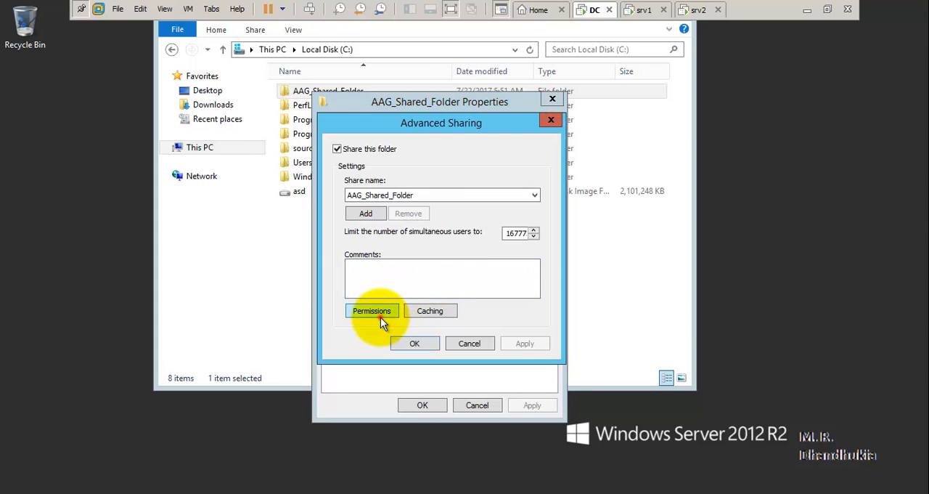
{"action": "left_click", "coordinate": [372, 311]}
{"action": "left_click", "coordinate": [495, 298]}
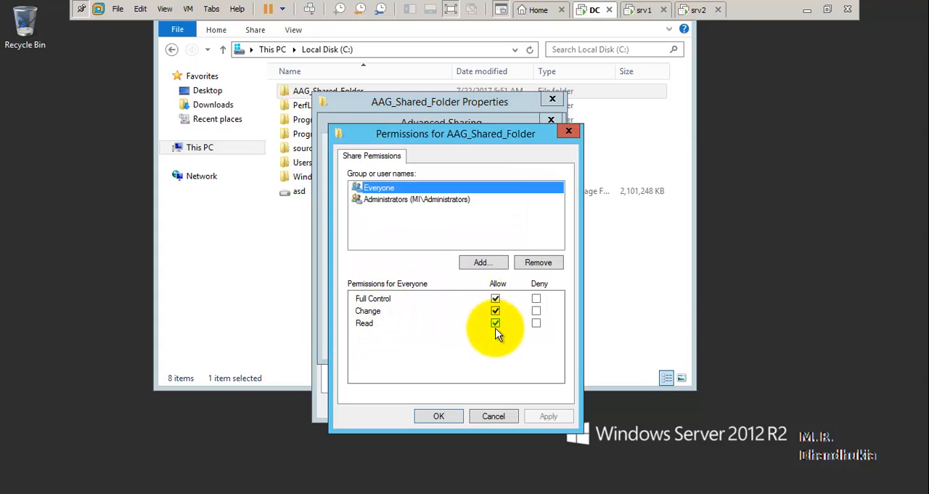
{"action": "left_click", "coordinate": [504, 417]}
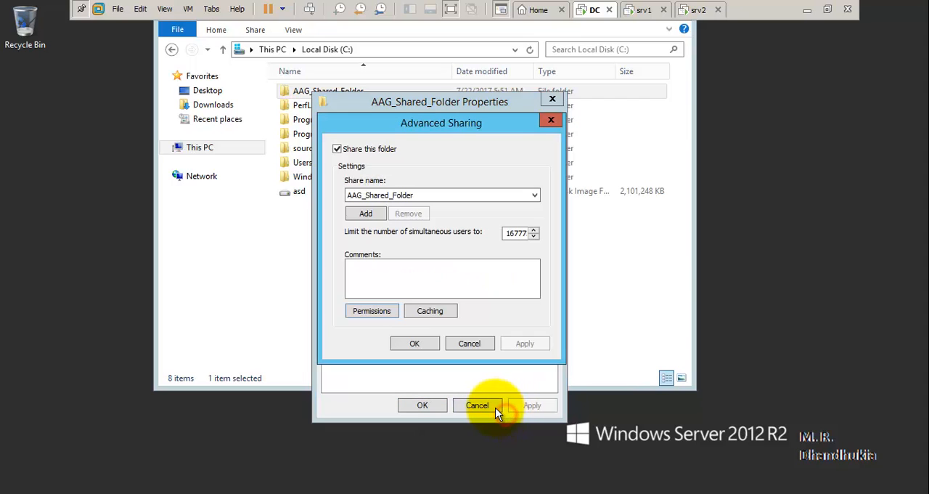
{"action": "left_click", "coordinate": [495, 406]}
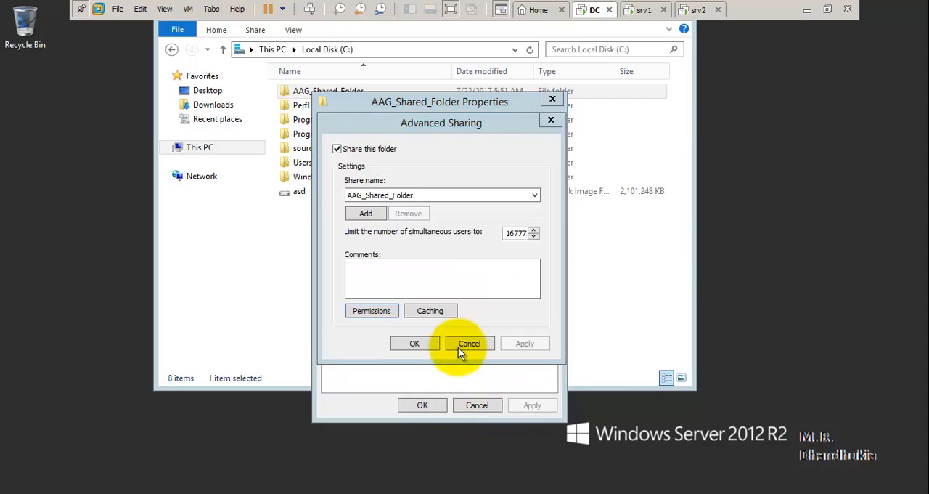
{"action": "left_click", "coordinate": [464, 343]}
{"action": "left_click", "coordinate": [437, 403]}
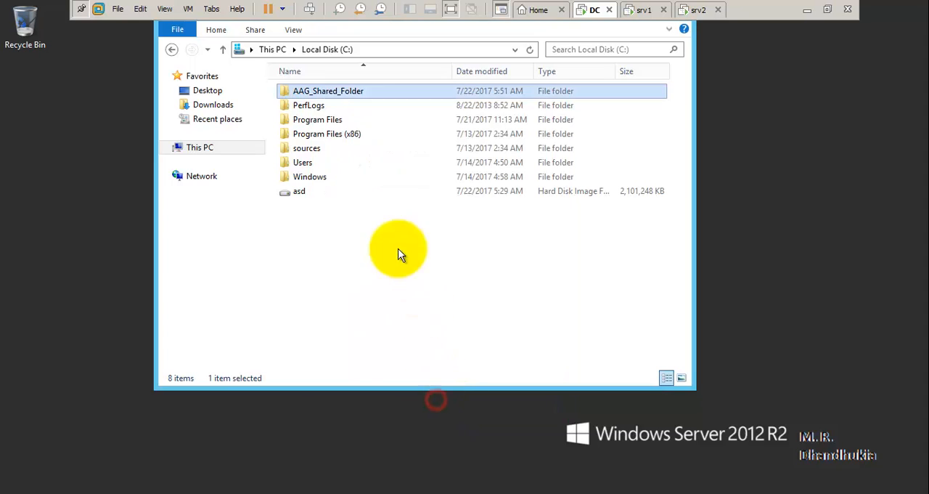
- Inspect the security permissions and sharing path of the Witness folder inside AAG_Shared_Folder
{"action": "double_click", "coordinate": [345, 93]}
{"action": "left_click", "coordinate": [329, 91]}
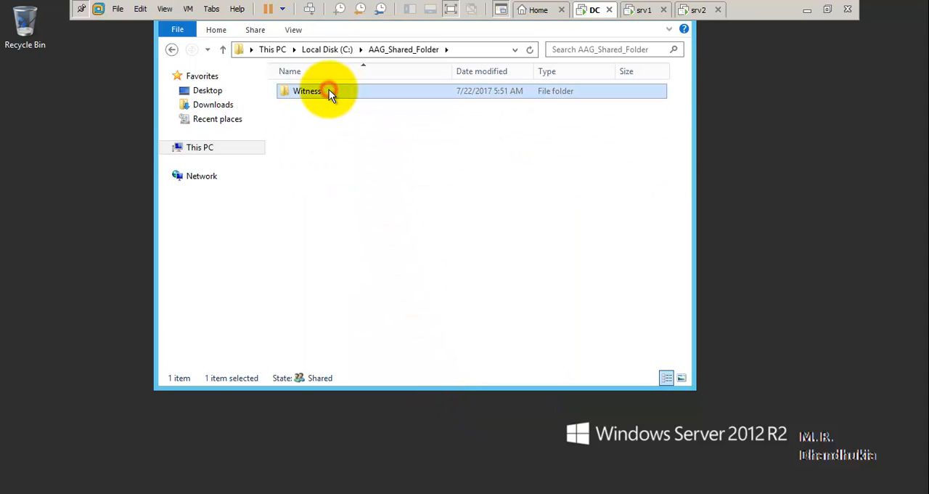
{"action": "right_click", "coordinate": [329, 91]}
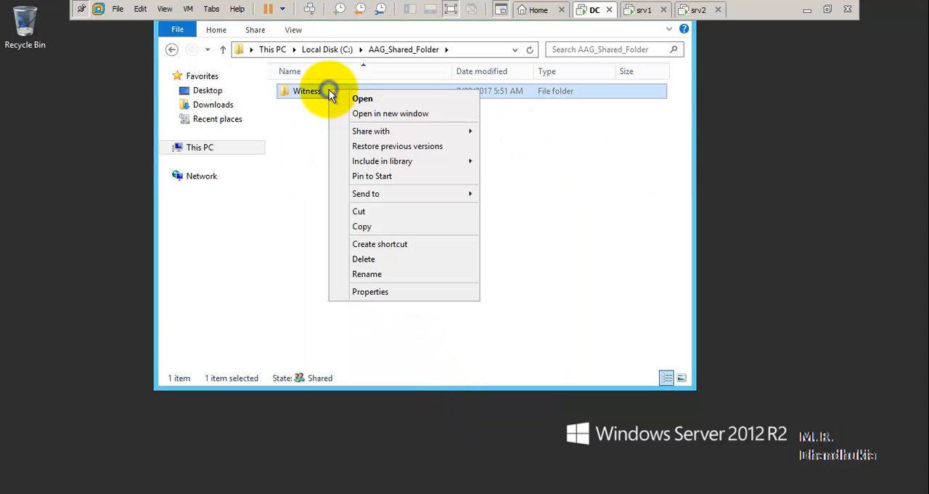
{"action": "left_click", "coordinate": [384, 293]}
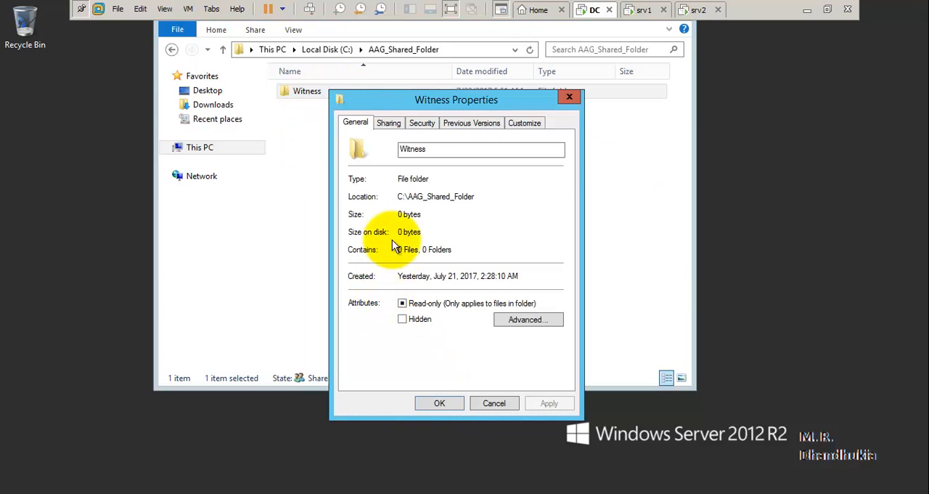
{"action": "left_click", "coordinate": [423, 125]}
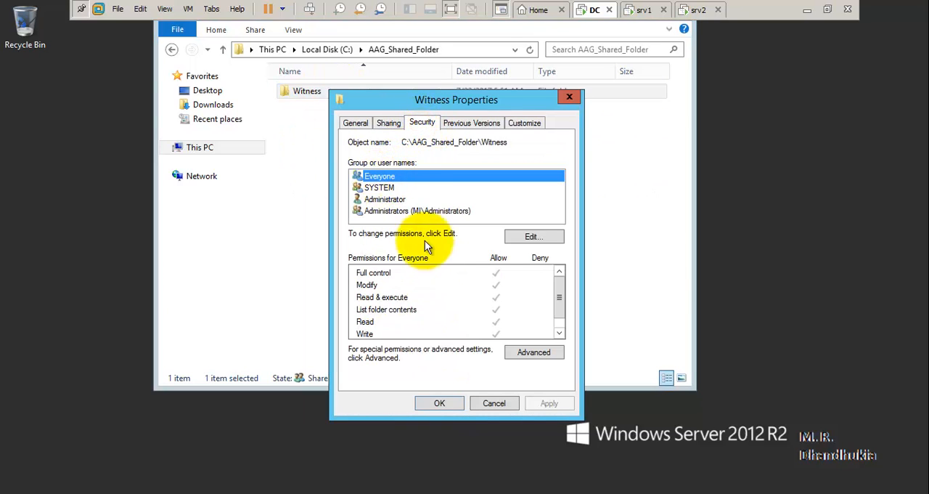
{"action": "left_click", "coordinate": [394, 125]}
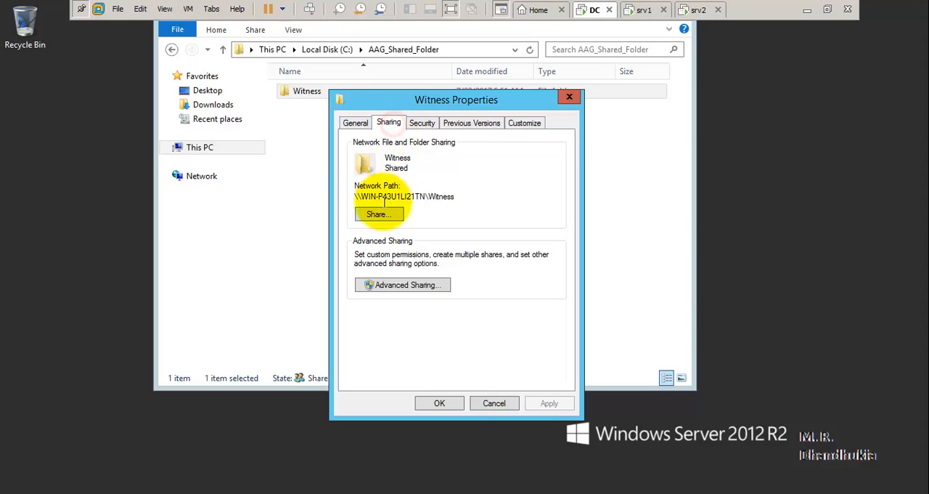
- Review Everyone's share permissions in the Witness folder's advanced sharing settings and close its properties
{"action": "left_click", "coordinate": [400, 284]}
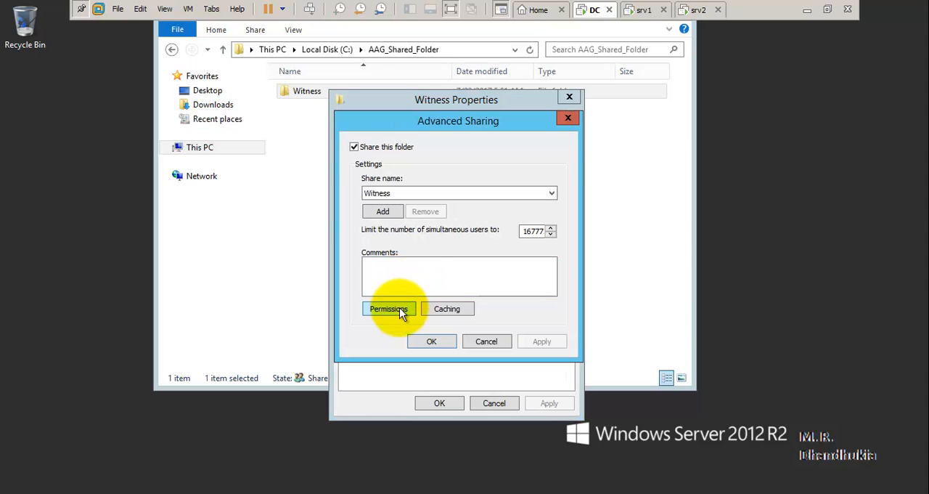
{"action": "left_click", "coordinate": [399, 308]}
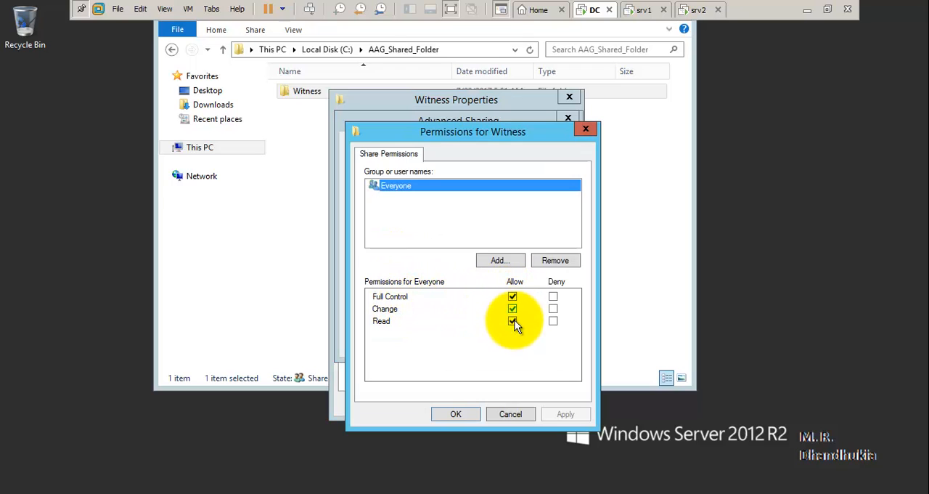
{"action": "left_click", "coordinate": [461, 414]}
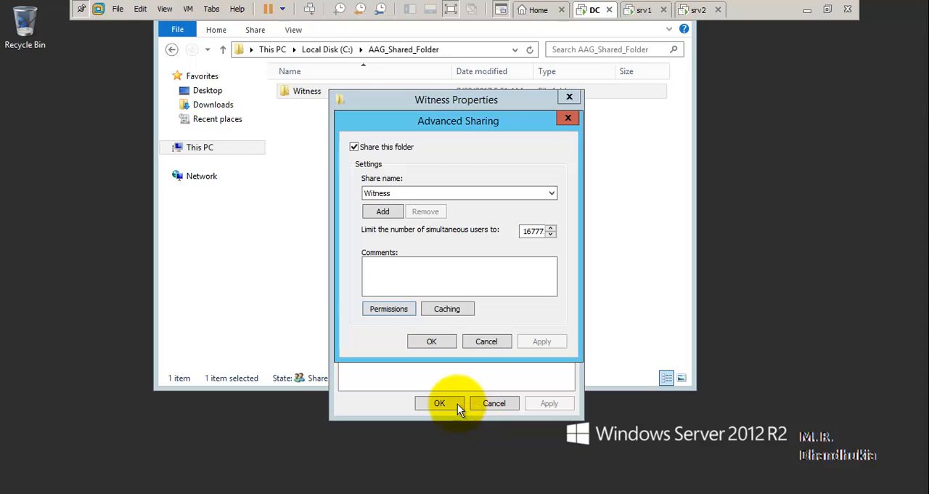
{"action": "left_click", "coordinate": [446, 341]}
{"action": "left_click", "coordinate": [444, 402]}
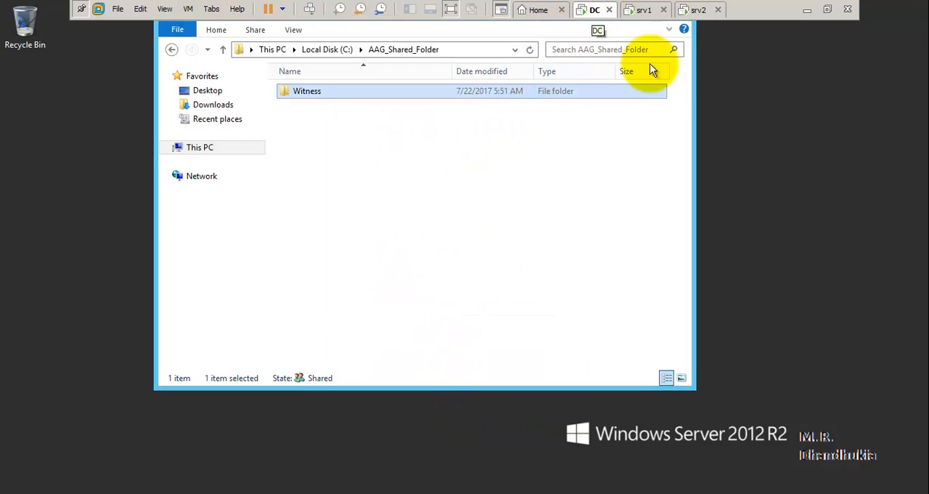
{"action": "mouse_move", "coordinate": [927, 29]}
{"action": "left_click", "coordinate": [905, 178]}
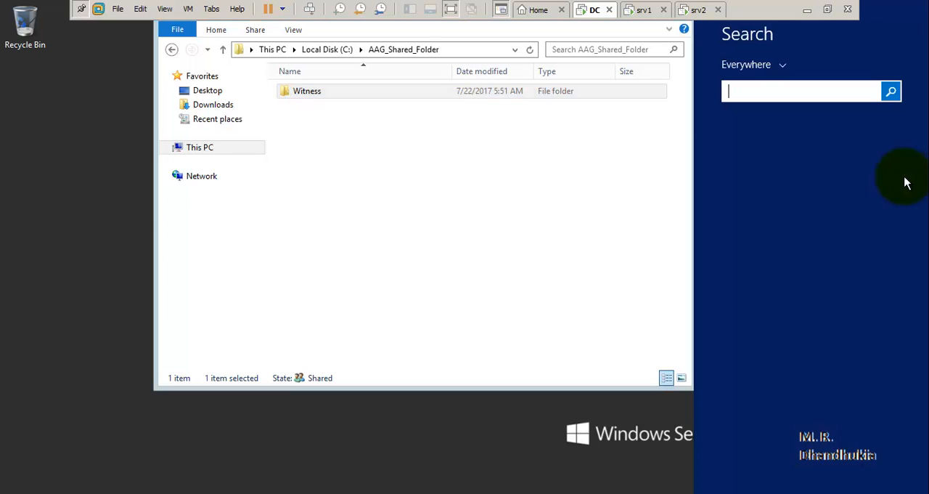
{"action": "left_click", "coordinate": [653, 193]}
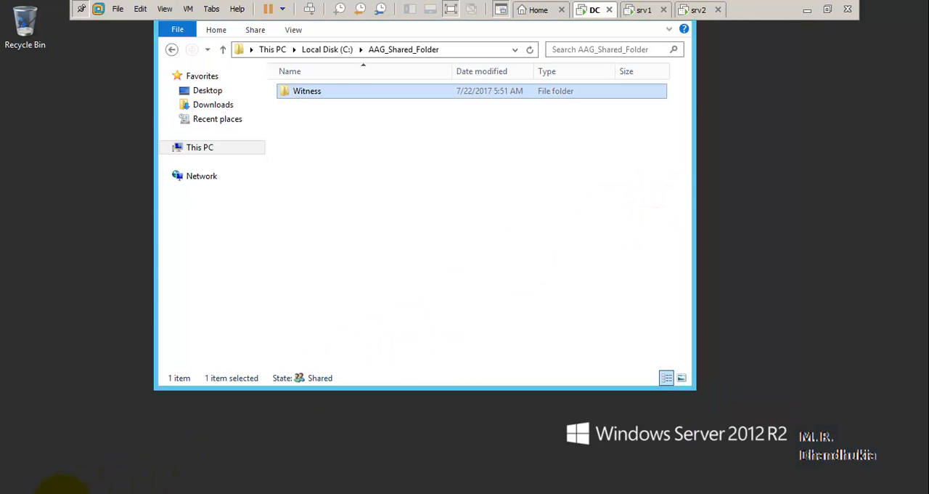
- Switch to Server Manager, open Active Directory Domains and Trusts, and open the management console of the mi.local domain
{"action": "left_click", "coordinate": [67, 493]}
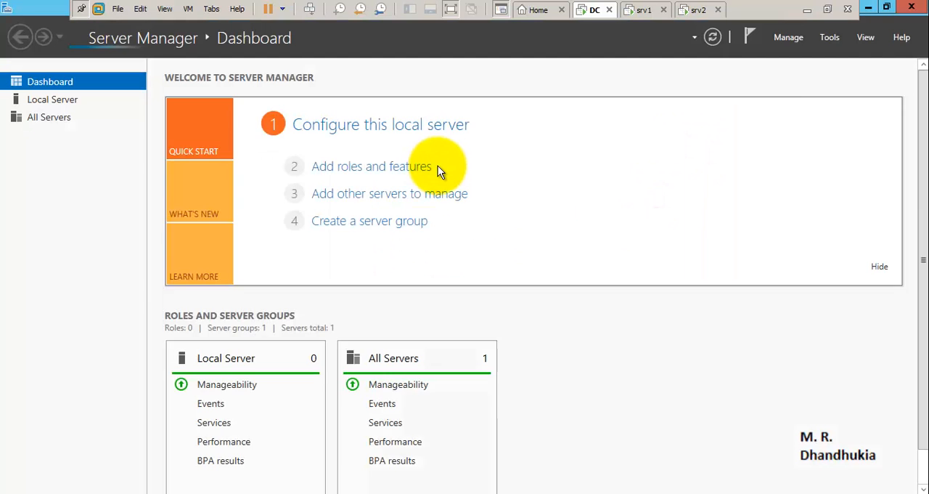
{"action": "left_click", "coordinate": [830, 37]}
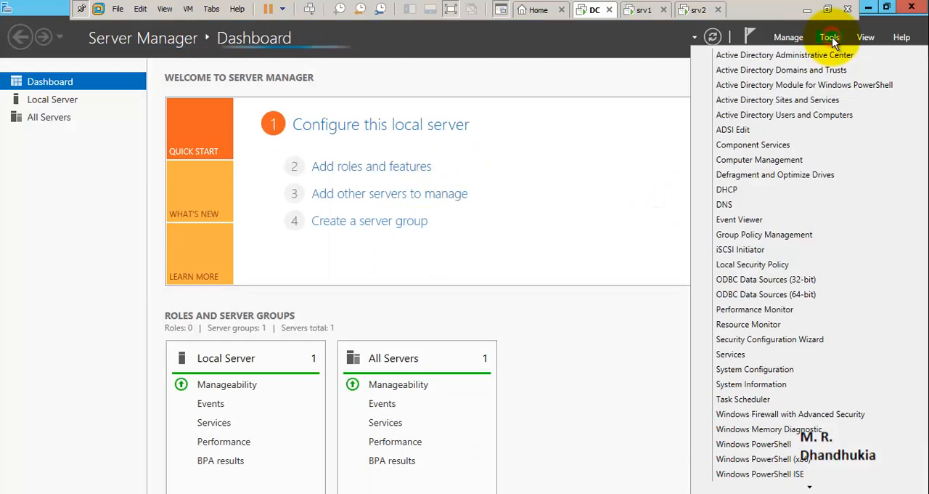
{"action": "left_click", "coordinate": [813, 70]}
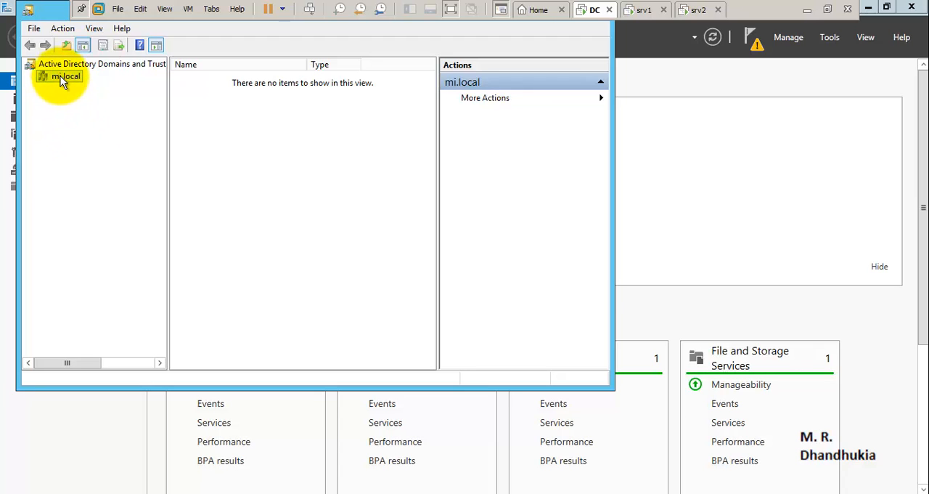
{"action": "right_click", "coordinate": [61, 76]}
{"action": "left_click", "coordinate": [79, 83]}
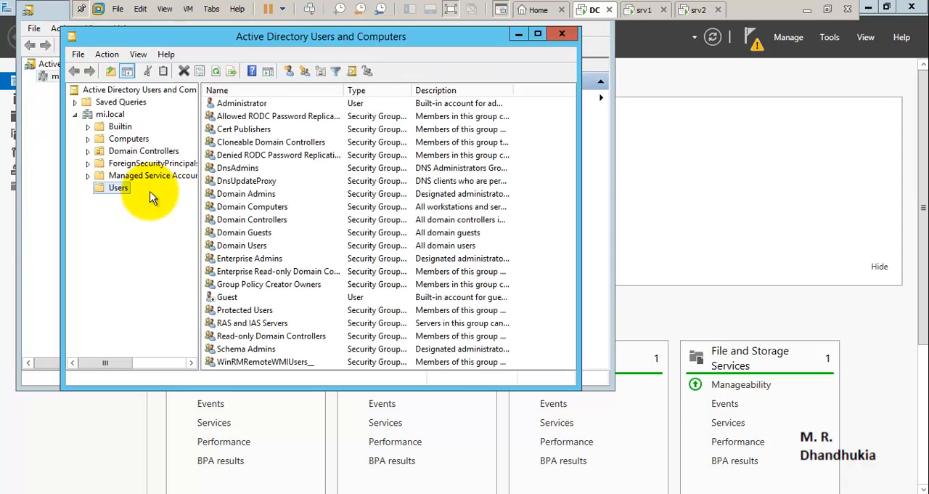
- View the Administrator account's properties in the Users container of mi.local and close both Active Directory consoles
{"action": "left_click", "coordinate": [115, 186]}
{"action": "left_click", "coordinate": [257, 103]}
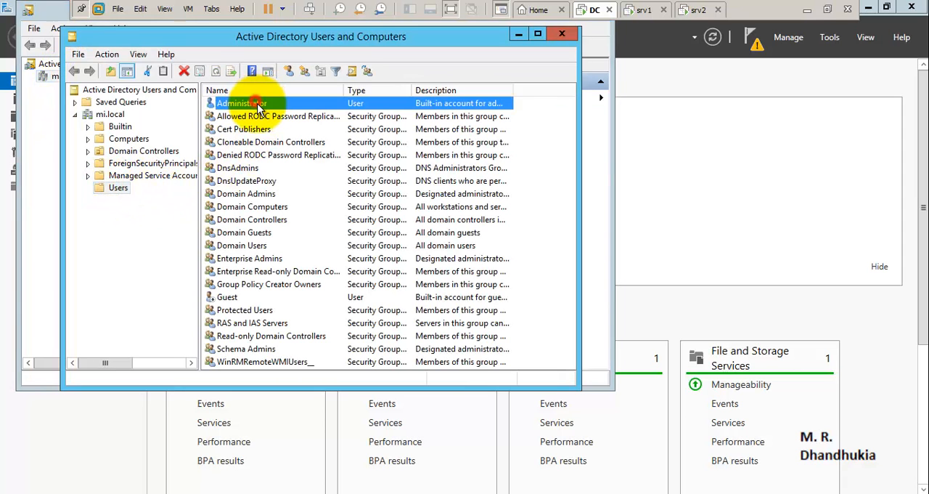
{"action": "double_click", "coordinate": [257, 103]}
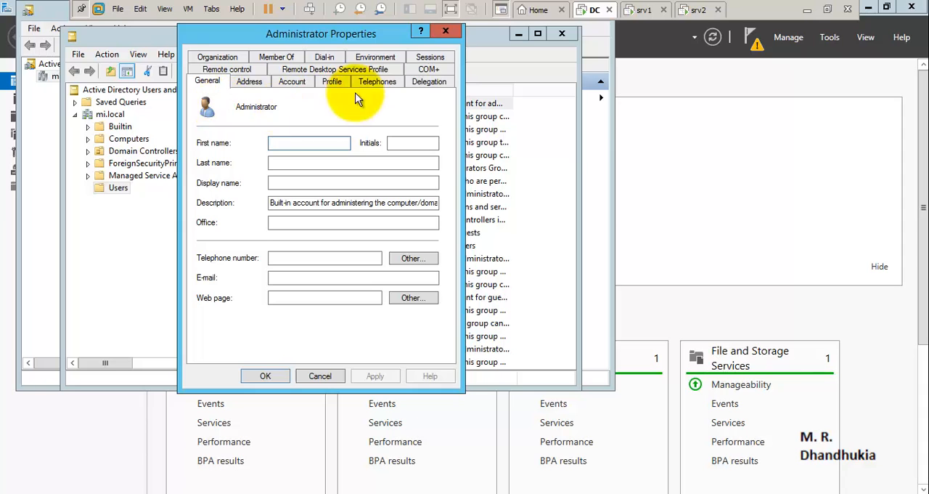
{"action": "left_click", "coordinate": [446, 32]}
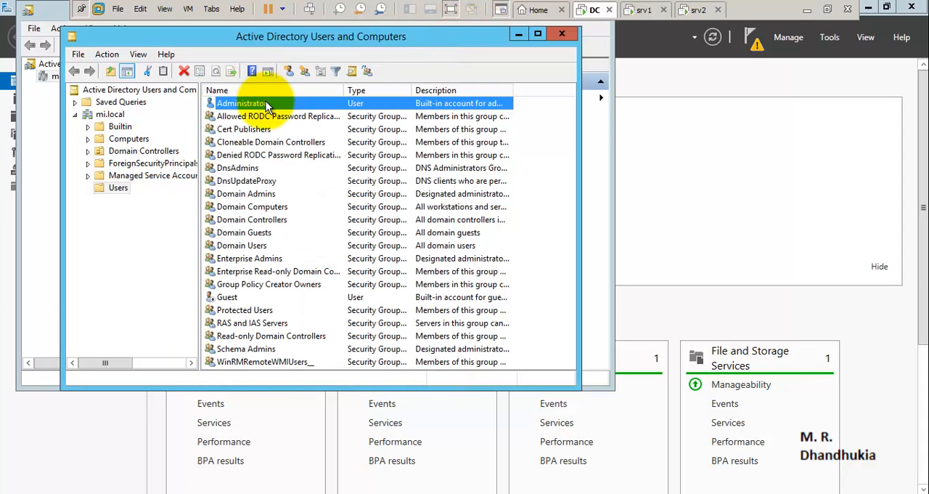
{"action": "left_click", "coordinate": [556, 33]}
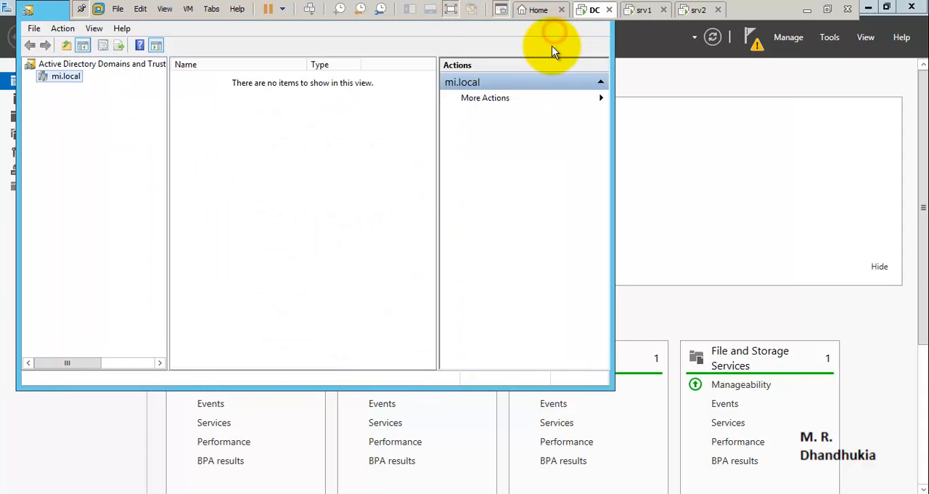
{"action": "left_click_drag", "start_coordinate": [49, 20], "coordinate": [87, 127]}
{"action": "left_click", "coordinate": [644, 122]}
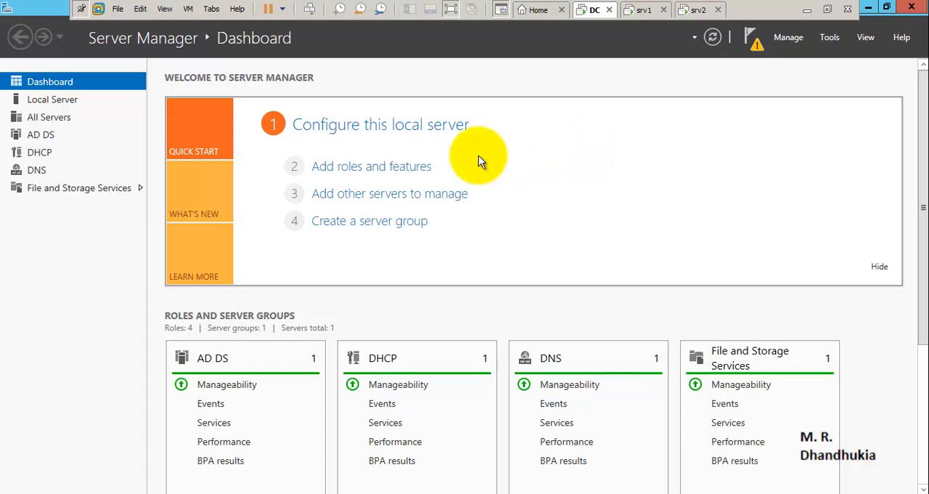
- Check the local server's properties for the domain controller's computer name and domain
{"action": "left_click", "coordinate": [340, 128]}
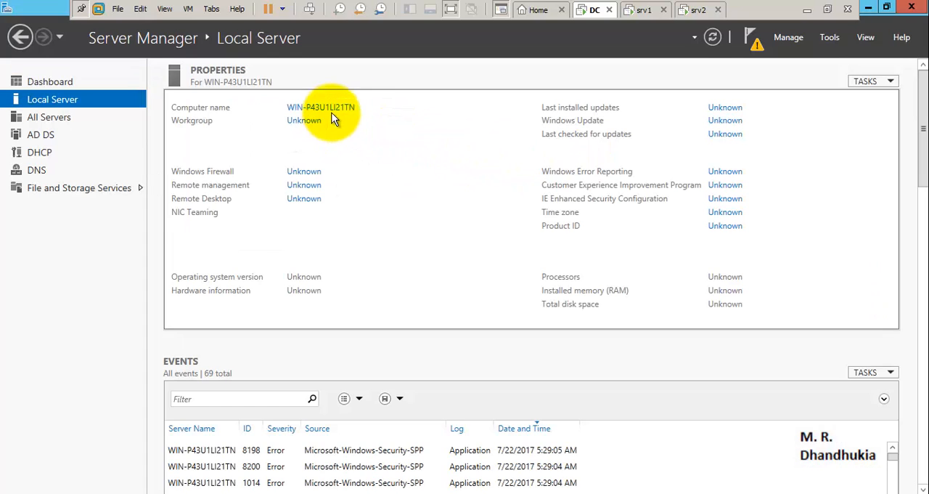
{"action": "left_click", "coordinate": [363, 106]}
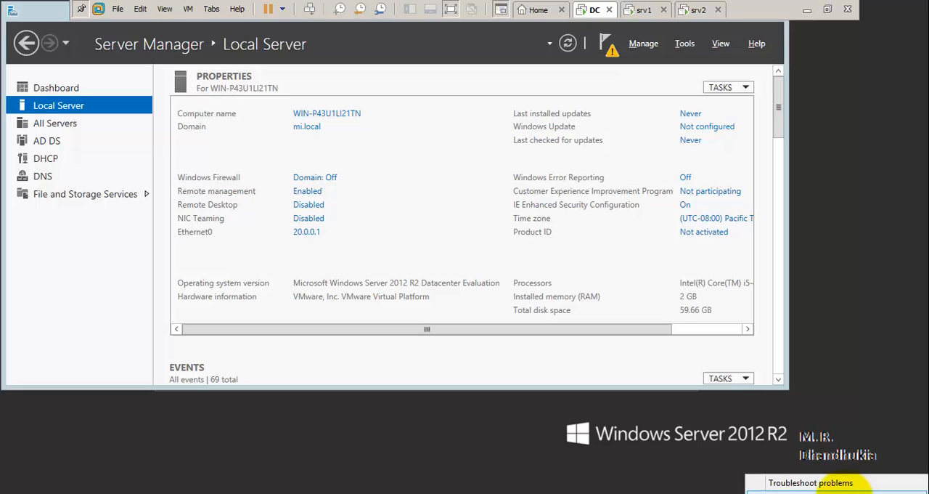
- Open the Network and Sharing Center and check the advanced sharing settings for the domain profile
{"action": "left_click", "coordinate": [847, 492]}
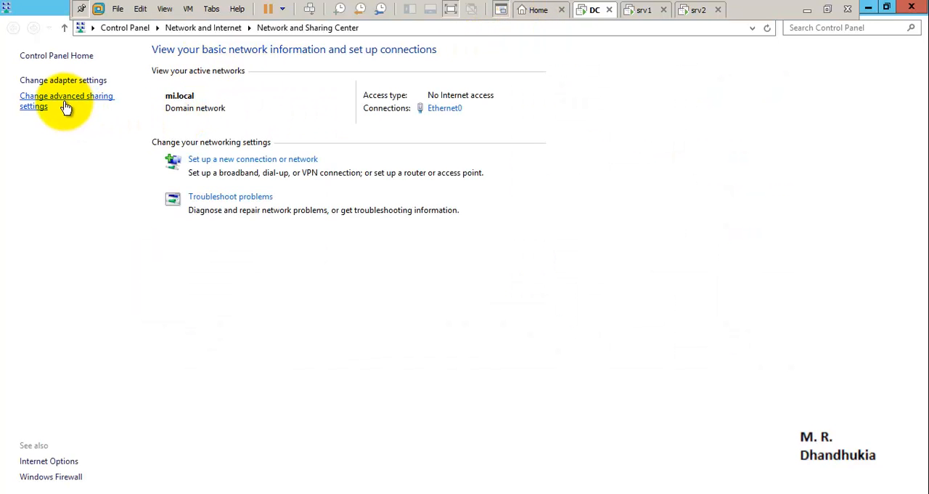
{"action": "left_click", "coordinate": [66, 103]}
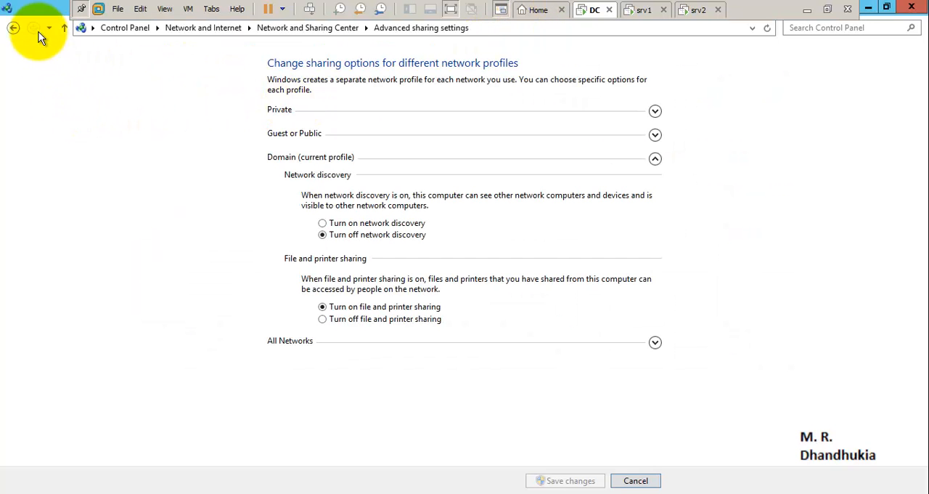
{"action": "left_click", "coordinate": [14, 28]}
- Review the TCP/IPv4 properties of the Ethernet0 adapter and close its dialogs
{"action": "left_click", "coordinate": [46, 79]}
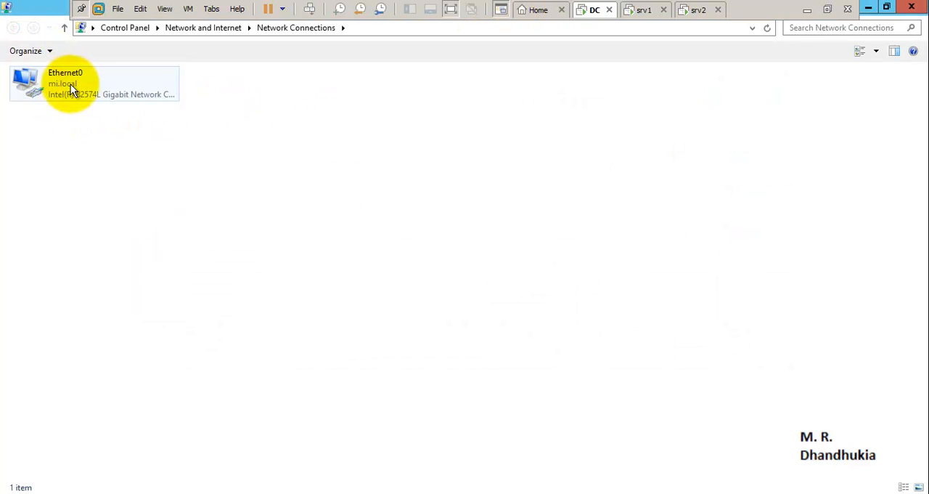
{"action": "left_click", "coordinate": [74, 83]}
{"action": "double_click", "coordinate": [74, 83]}
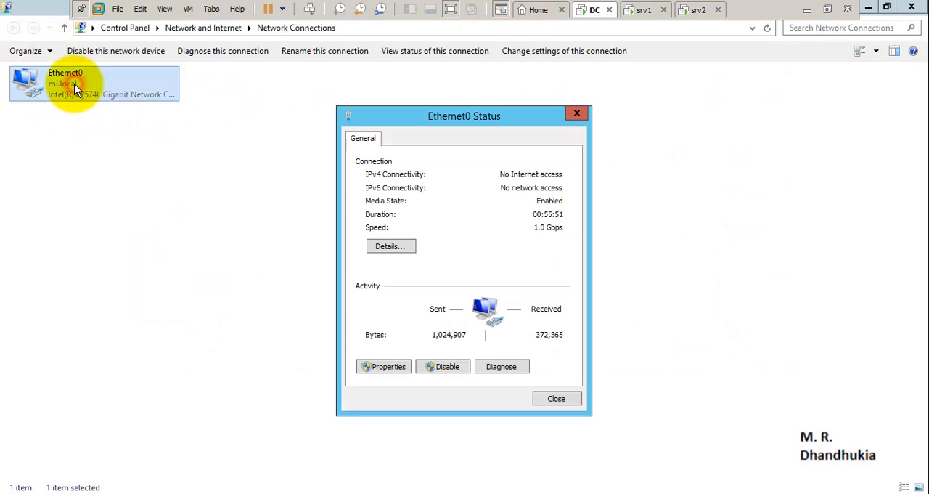
{"action": "left_click", "coordinate": [374, 365]}
{"action": "left_click", "coordinate": [435, 318]}
{"action": "double_click", "coordinate": [435, 318]}
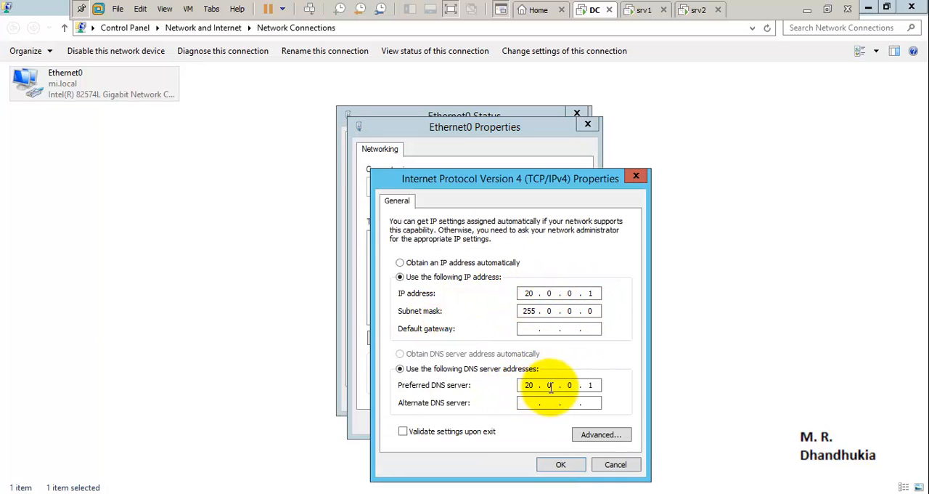
{"action": "left_click", "coordinate": [579, 470]}
{"action": "left_click", "coordinate": [533, 427]}
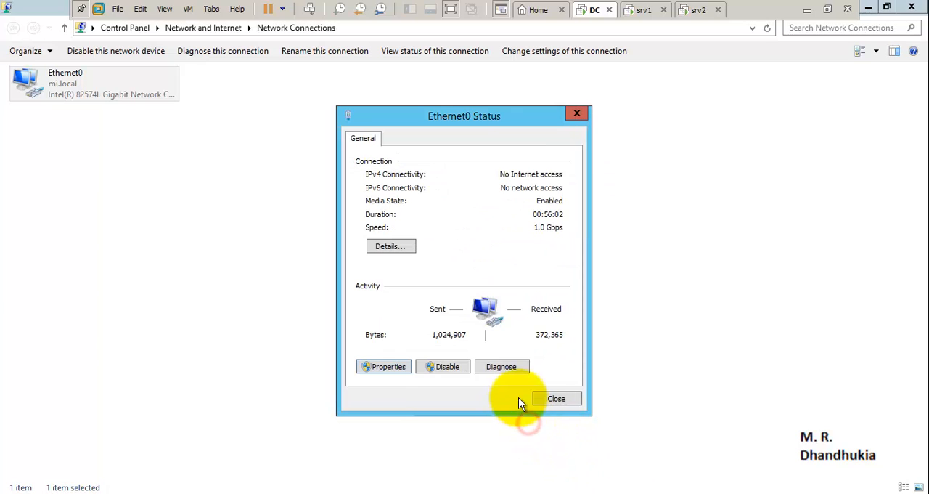
{"action": "left_click", "coordinate": [544, 398]}
- Switch to the srv1 virtual machine and change its computer name to NODE1, keeping it in the workgroup
{"action": "left_click", "coordinate": [644, 12]}
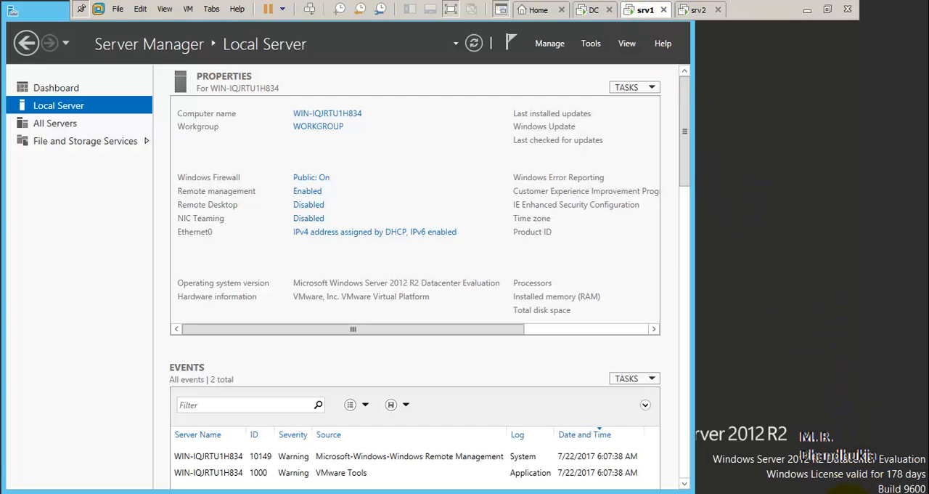
{"action": "left_click", "coordinate": [308, 218]}
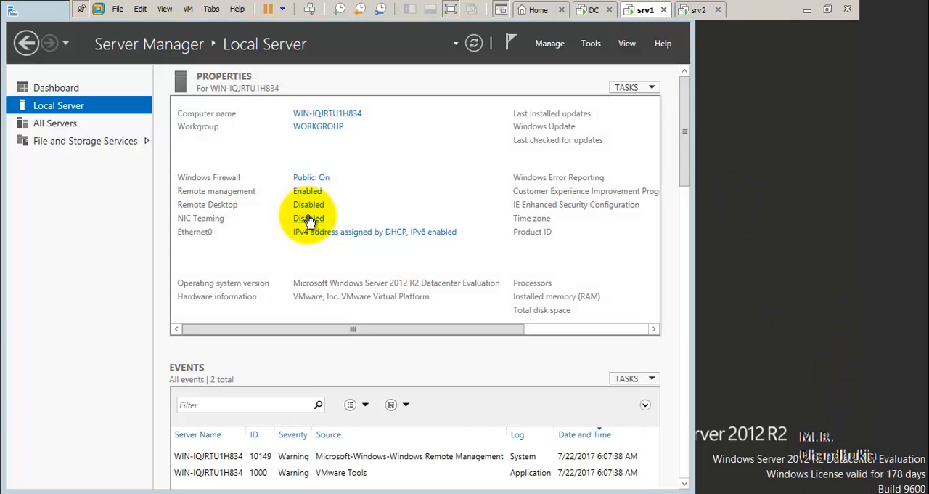
{"action": "left_click", "coordinate": [321, 131]}
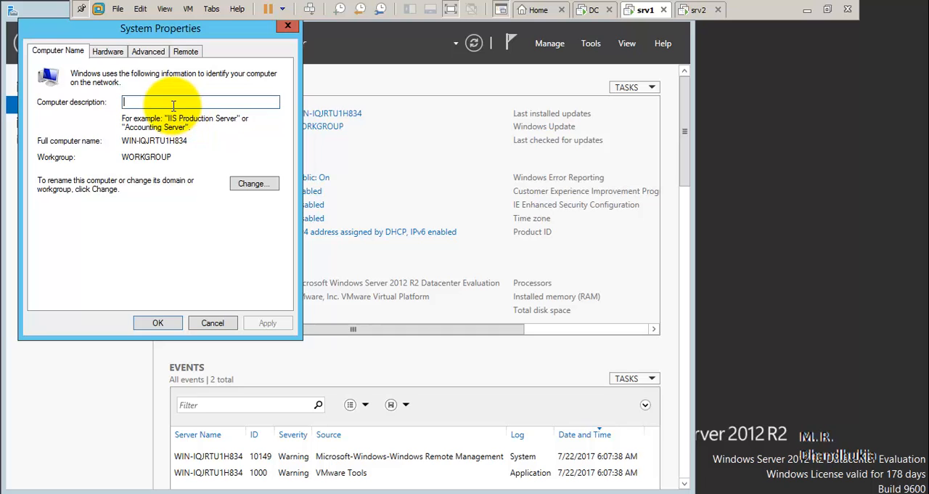
{"action": "left_click", "coordinate": [251, 184]}
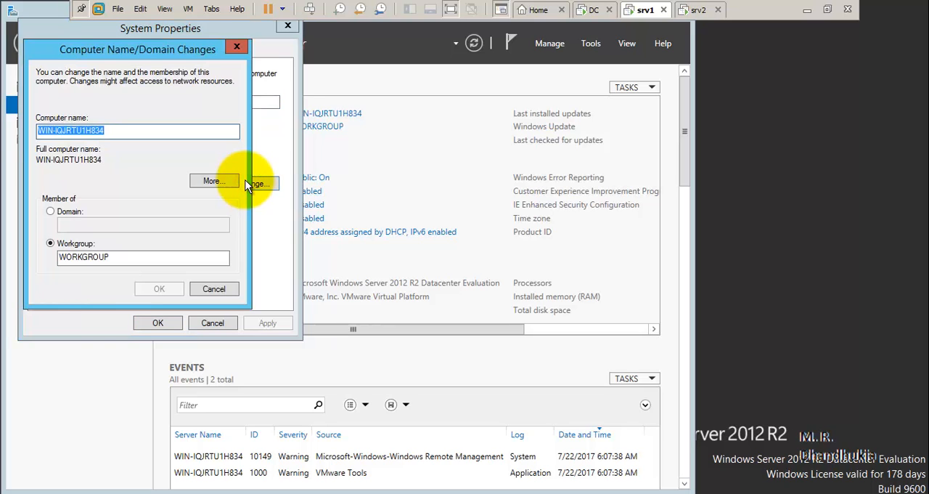
{"action": "type", "text": "No"}
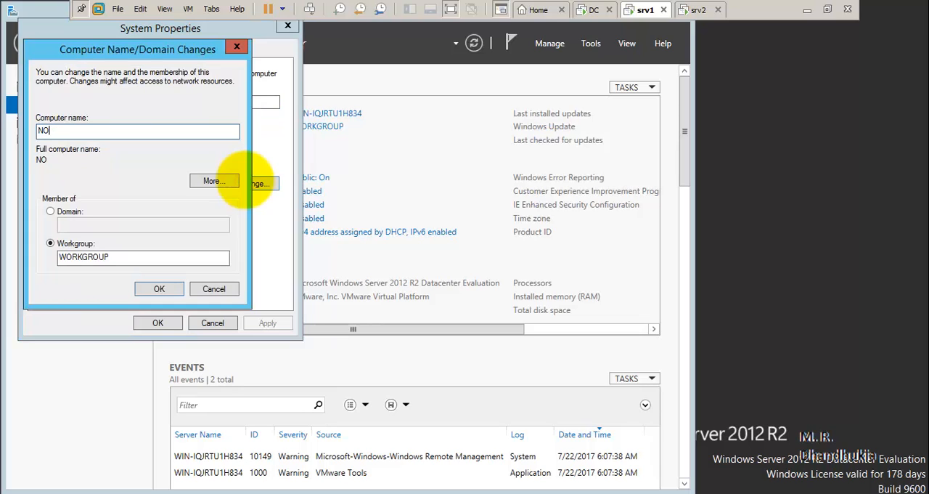
{"action": "type", "text": "DE1"}
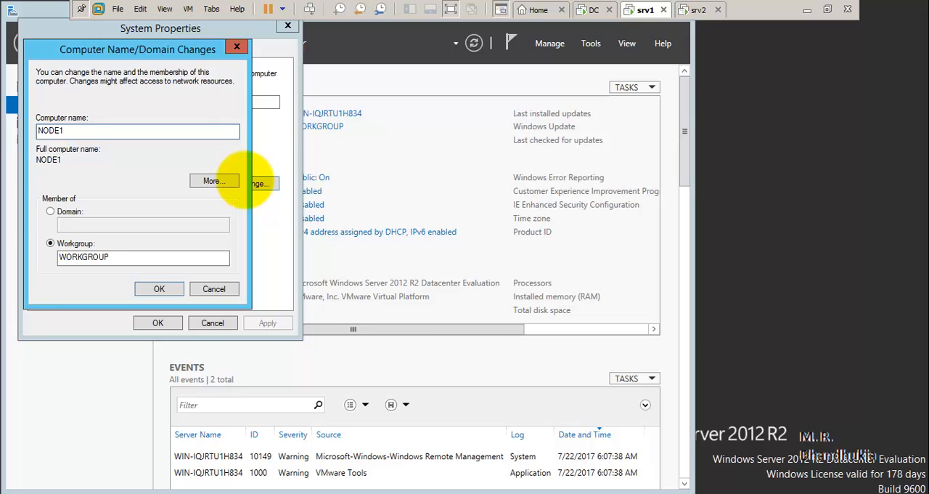
{"action": "left_click", "coordinate": [155, 289]}
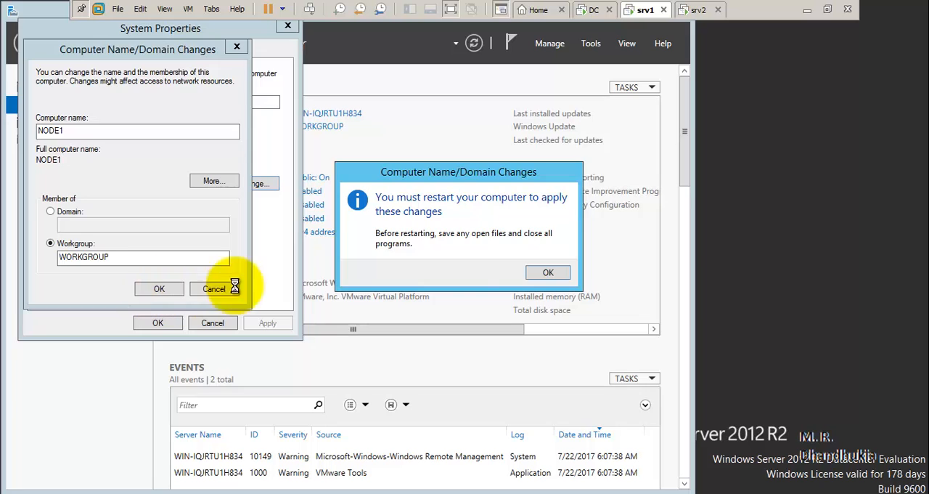
{"action": "left_click", "coordinate": [549, 273]}
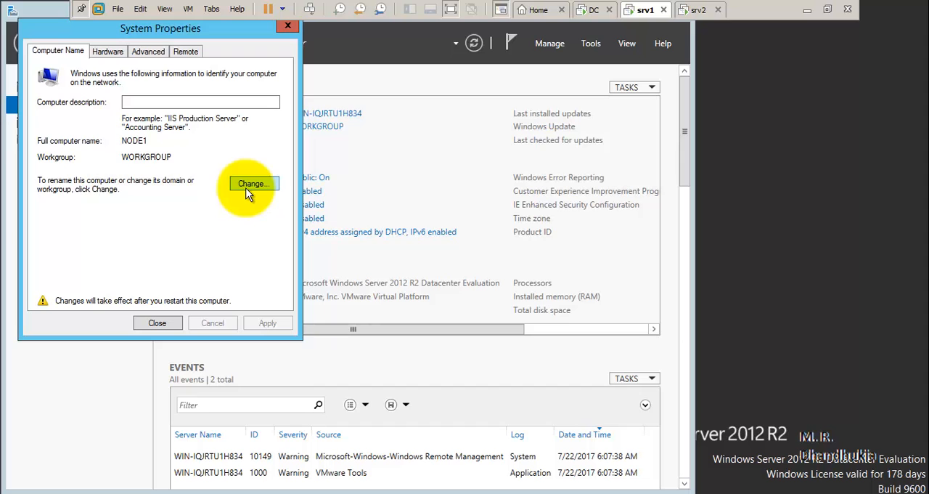
- Switch to the srv2 virtual machine, change its computer name to NODE2 and restart it immediately
{"action": "left_click", "coordinate": [698, 10]}
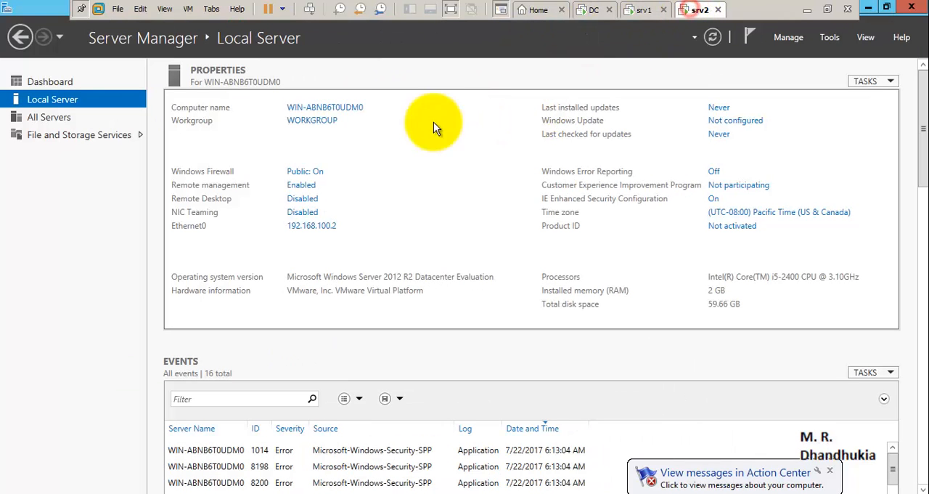
{"action": "left_click", "coordinate": [346, 109]}
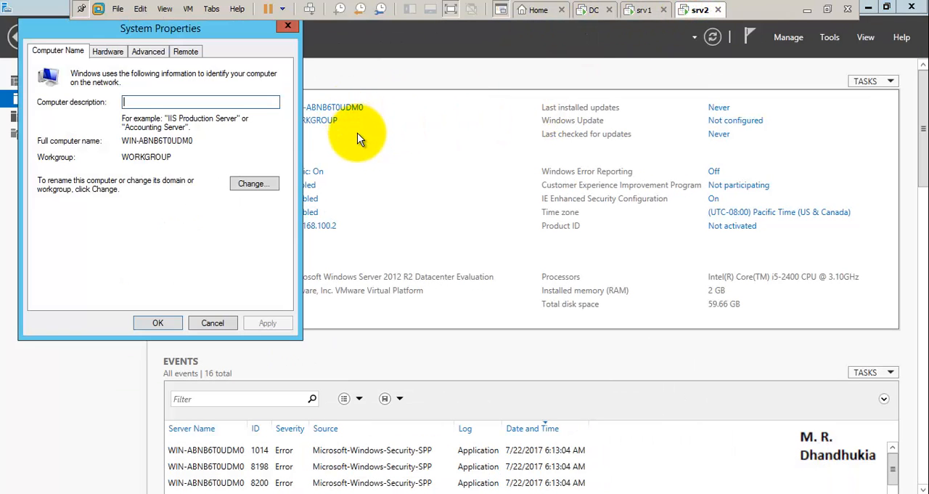
{"action": "left_click", "coordinate": [255, 183]}
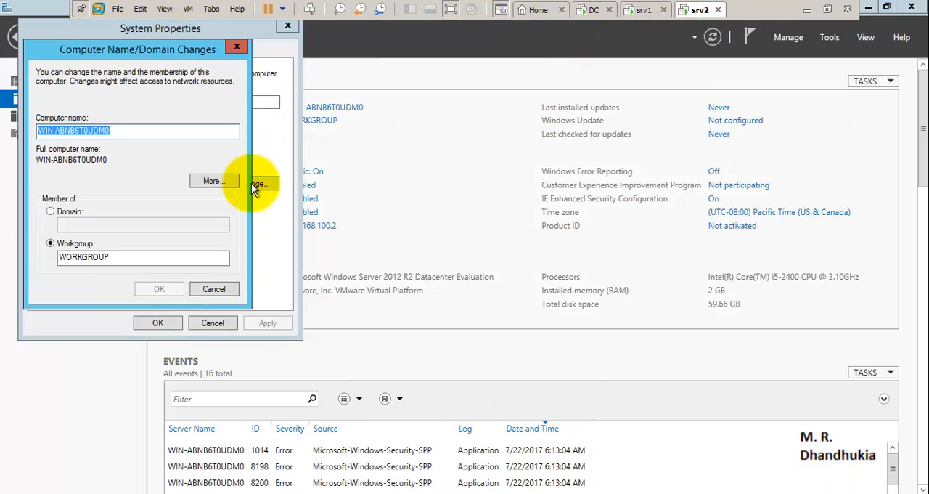
{"action": "type", "text": "No"}
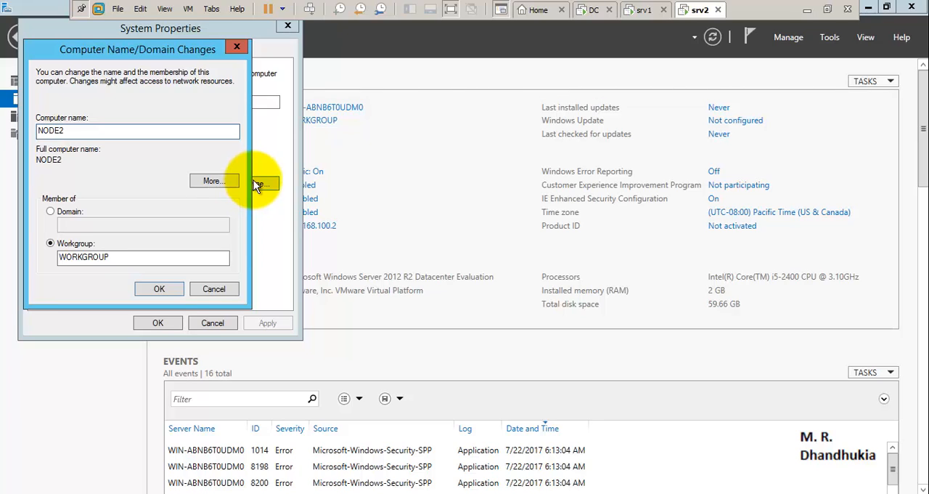
{"action": "left_click", "coordinate": [165, 288]}
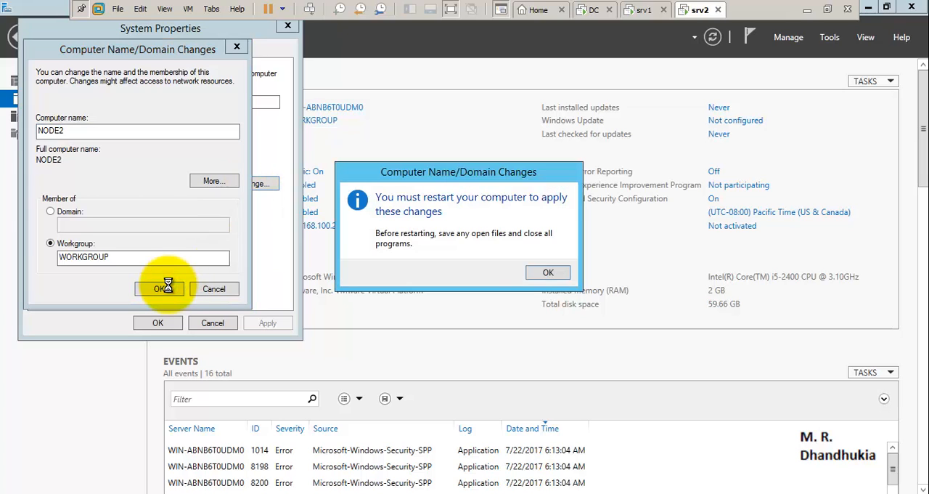
{"action": "left_click", "coordinate": [546, 273]}
{"action": "left_click", "coordinate": [167, 322]}
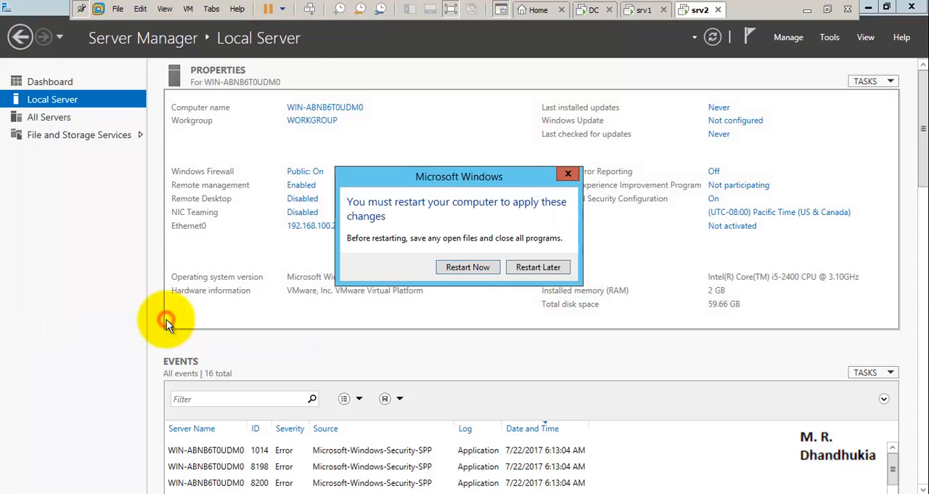
{"action": "left_click", "coordinate": [479, 270]}
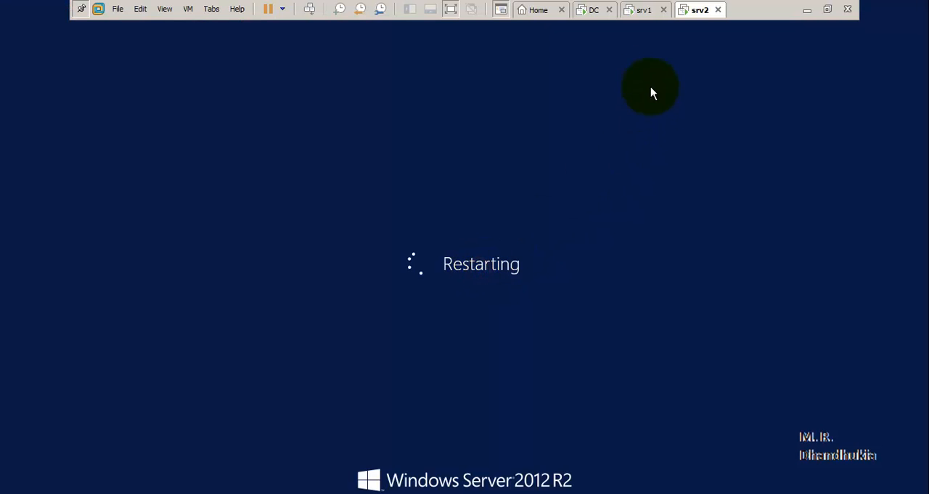
- Return to srv1, close its system properties and restart it to apply the new computer name
{"action": "left_click", "coordinate": [643, 12]}
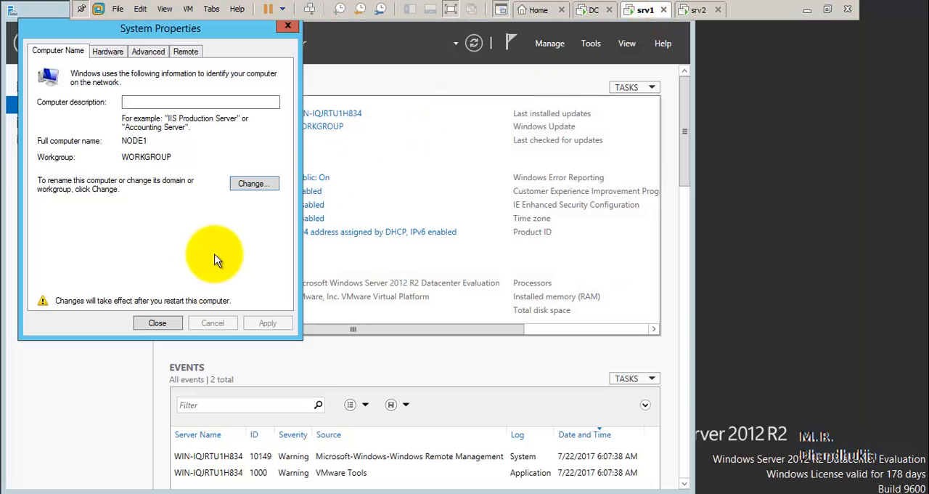
{"action": "left_click", "coordinate": [166, 321]}
{"action": "left_click", "coordinate": [488, 267]}
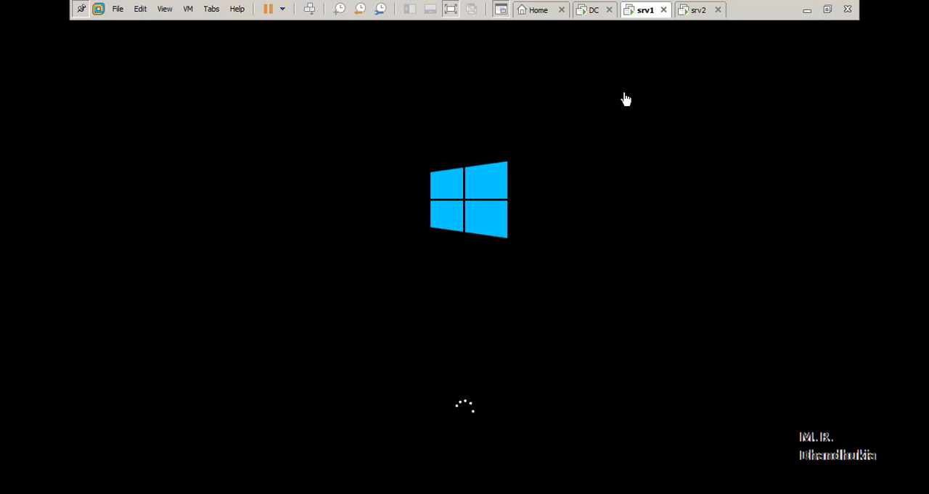
- Take VMware Workstation out of full screen and open the virtual machine settings of srv1
{"action": "left_click", "coordinate": [593, 16]}
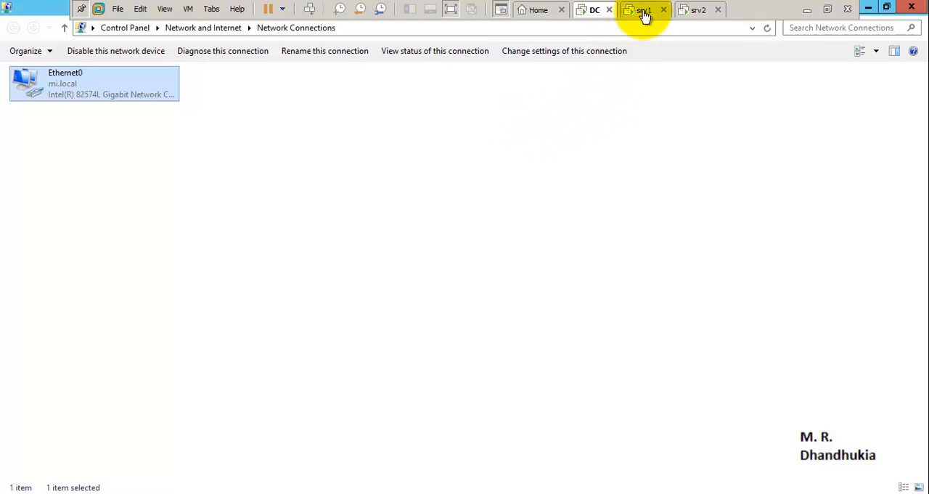
{"action": "left_click", "coordinate": [828, 11]}
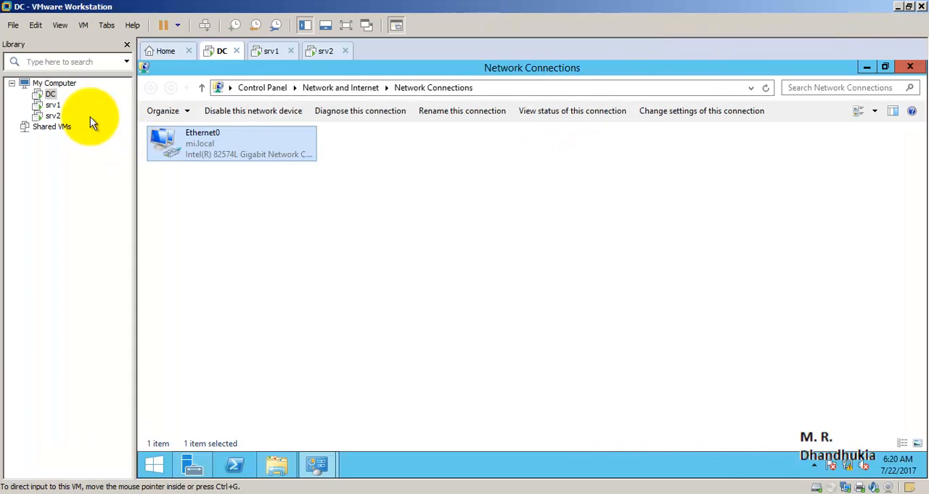
{"action": "left_click", "coordinate": [52, 105]}
{"action": "right_click", "coordinate": [53, 106]}
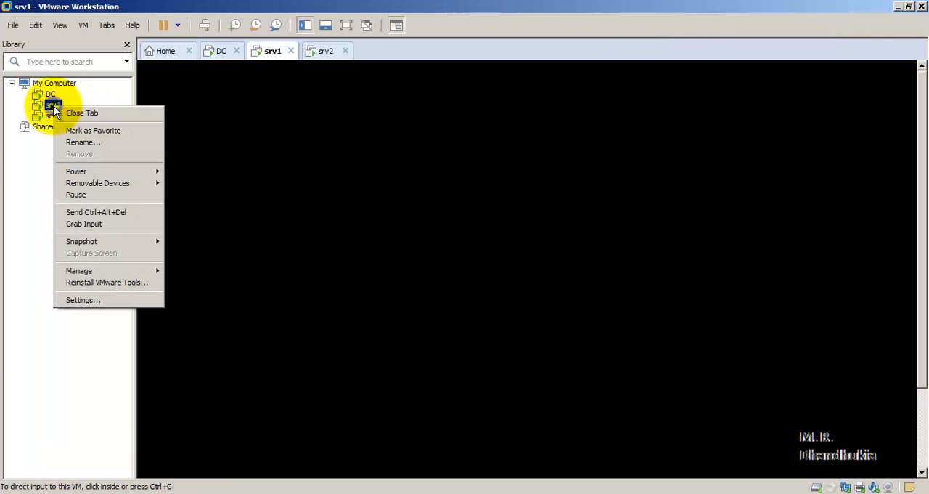
{"action": "left_click", "coordinate": [83, 300]}
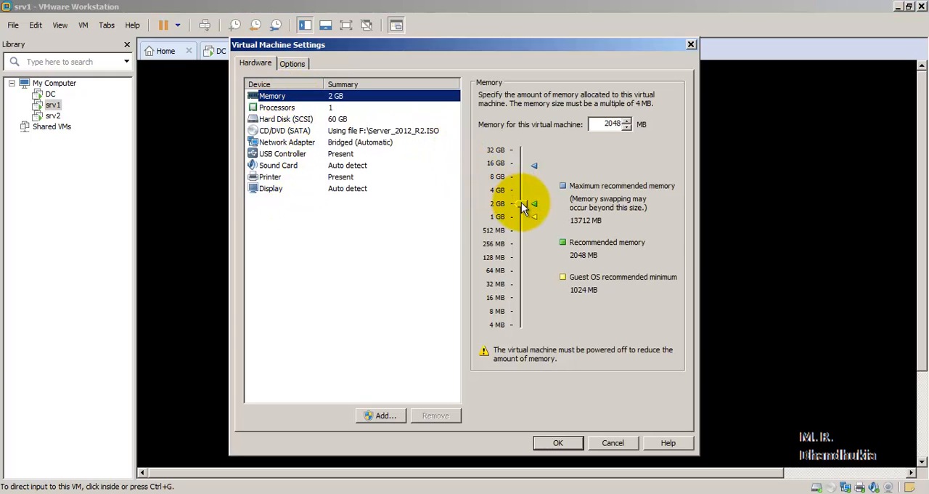
- Set srv1's memory to 4096 MB and copy the memory value
{"action": "left_click_drag", "start_coordinate": [521, 202], "coordinate": [523, 189]}
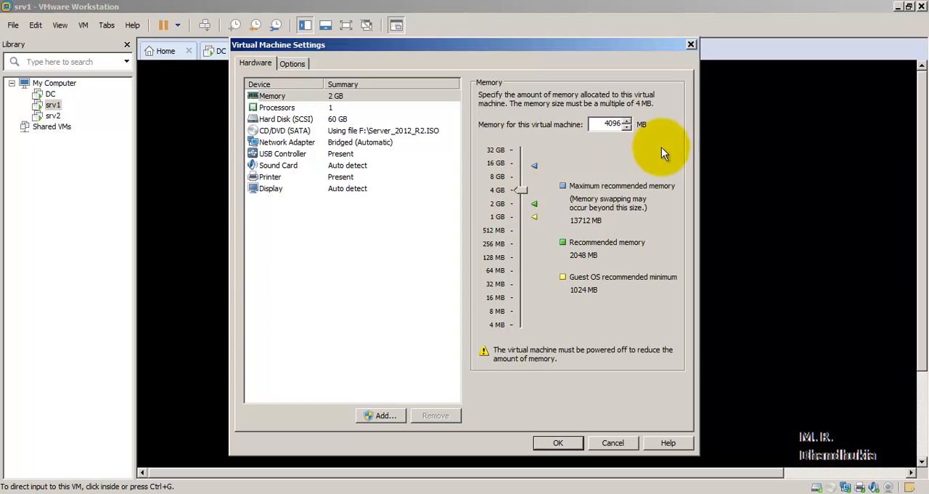
{"action": "left_click", "coordinate": [607, 124]}
{"action": "double_click", "coordinate": [608, 124]}
{"action": "right_click", "coordinate": [621, 124]}
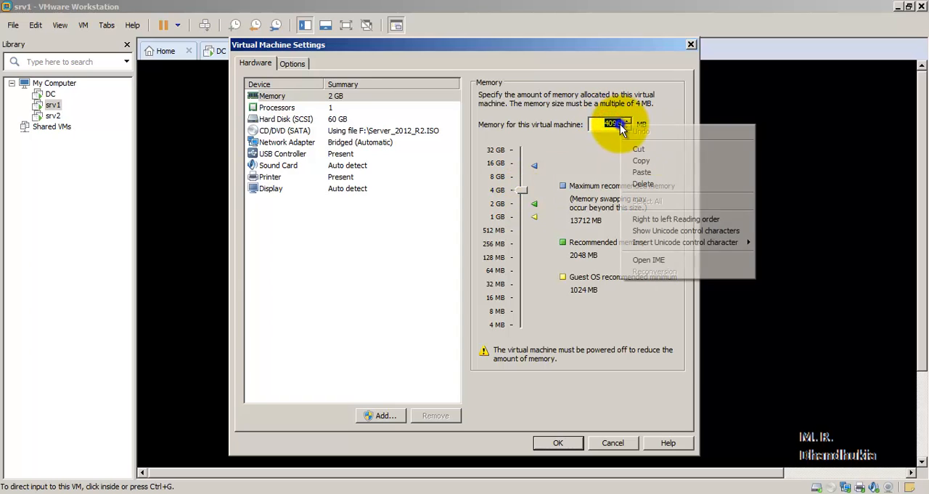
{"action": "left_click", "coordinate": [643, 161]}
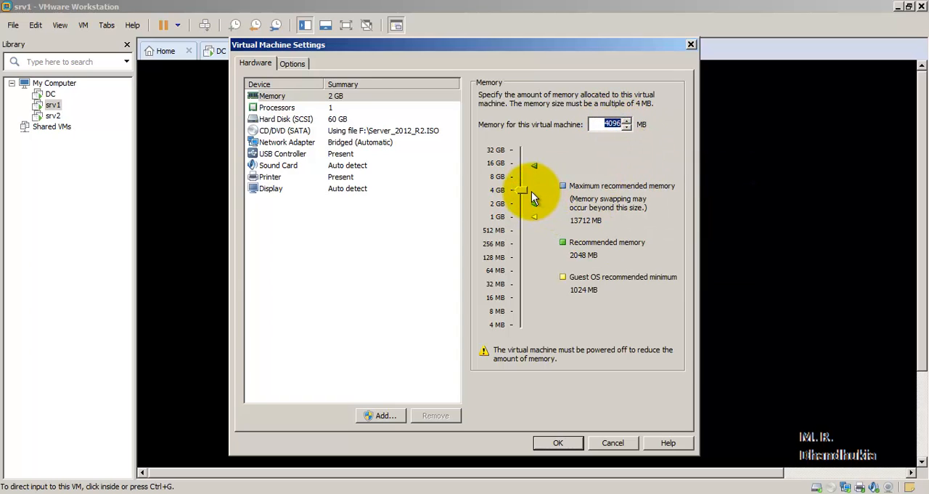
- View srv1's hard disk settings and apply the virtual machine settings
{"action": "left_click", "coordinate": [341, 120]}
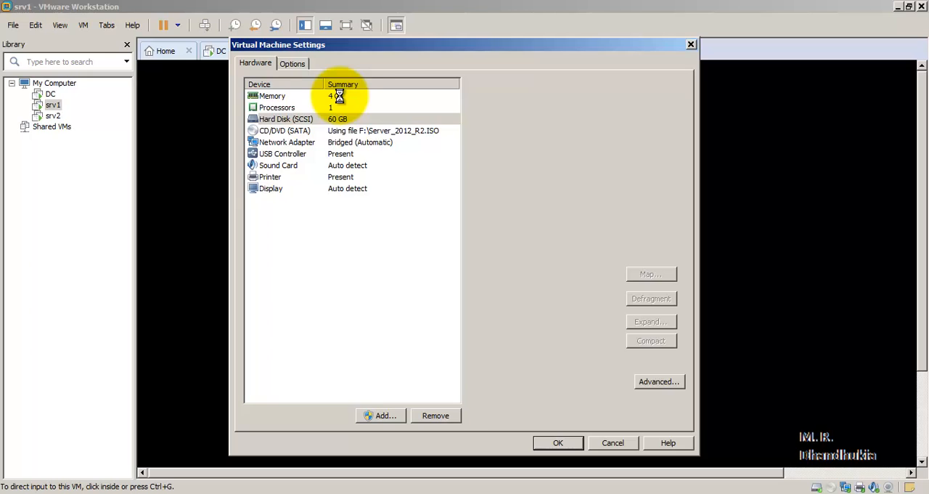
{"action": "left_click", "coordinate": [547, 442]}
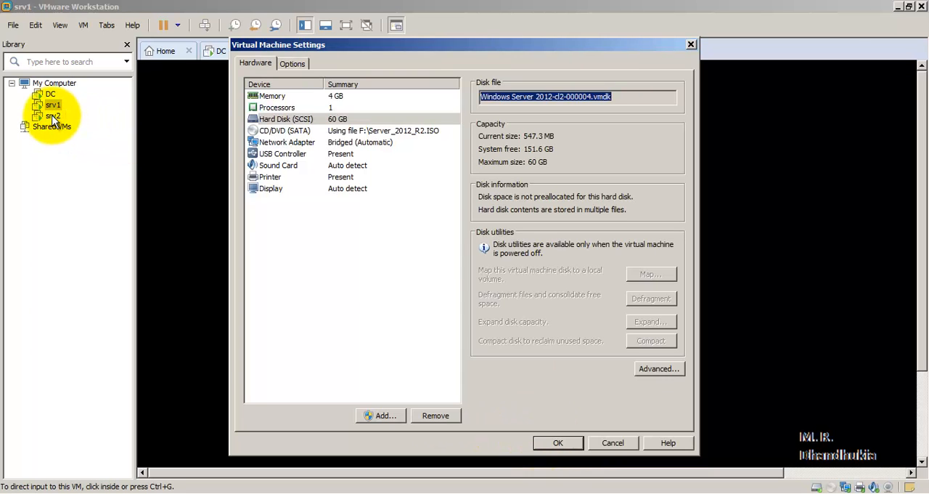
{"action": "left_click", "coordinate": [52, 117]}
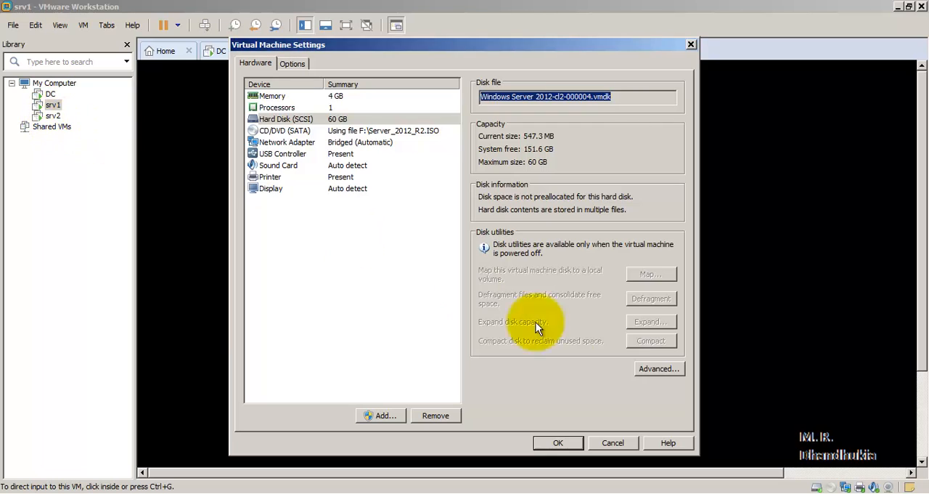
{"action": "left_click", "coordinate": [550, 443]}
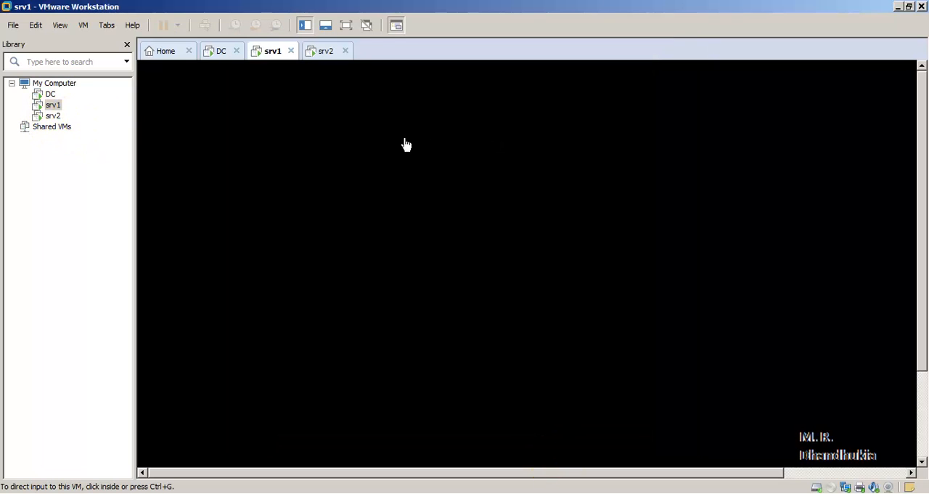
- Set srv2's memory to 4096 MB in its virtual machine settings, view its processor settings and apply the changes
{"action": "right_click", "coordinate": [56, 115]}
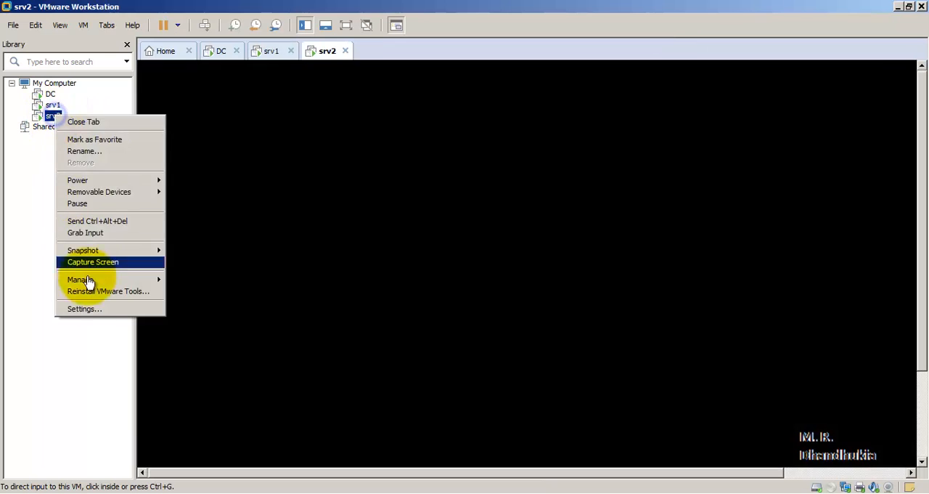
{"action": "left_click", "coordinate": [93, 310]}
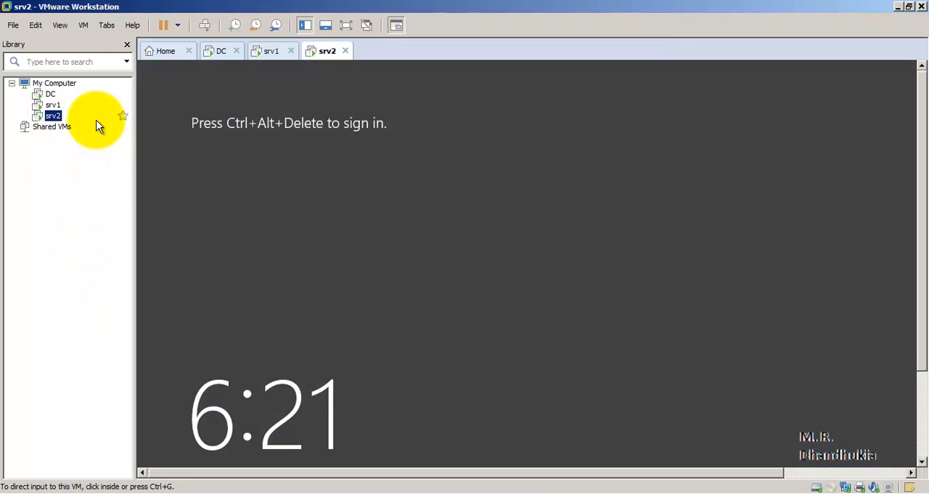
{"action": "right_click", "coordinate": [55, 117]}
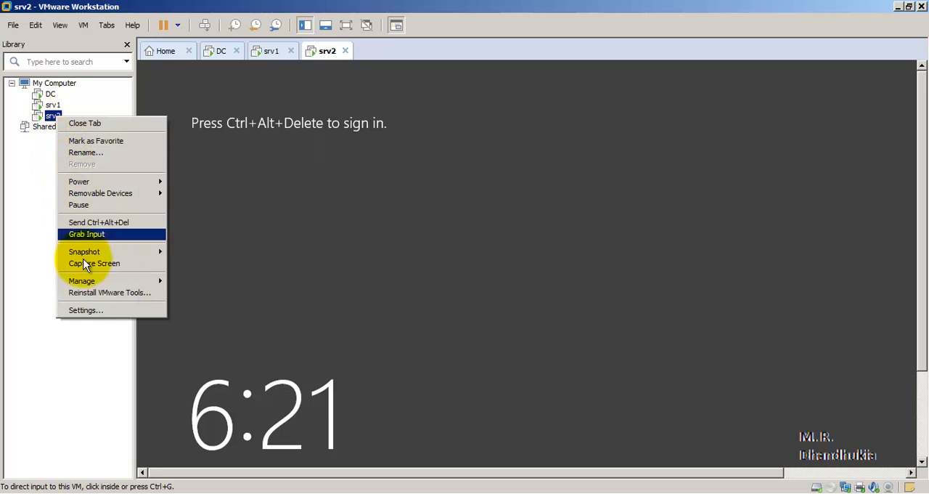
{"action": "left_click", "coordinate": [84, 312]}
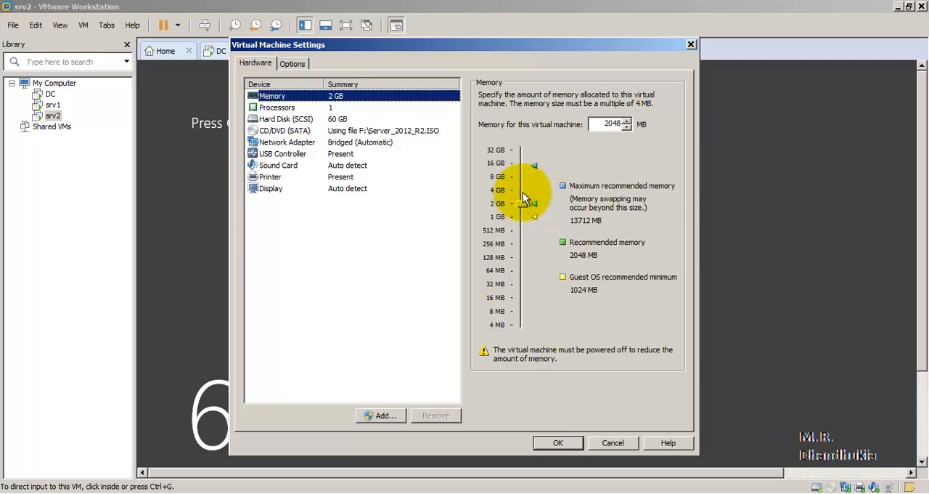
{"action": "left_click_drag", "start_coordinate": [521, 204], "coordinate": [520, 189]}
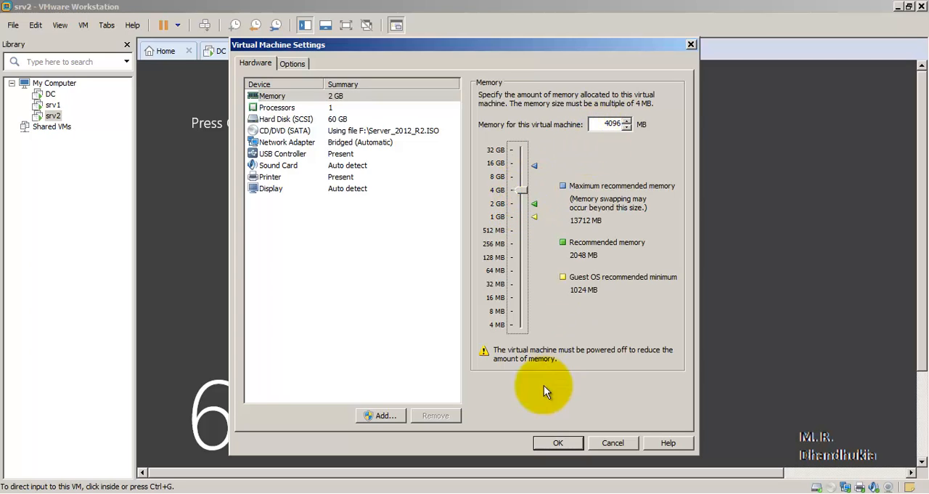
{"action": "left_click", "coordinate": [558, 444]}
{"action": "left_click", "coordinate": [336, 107]}
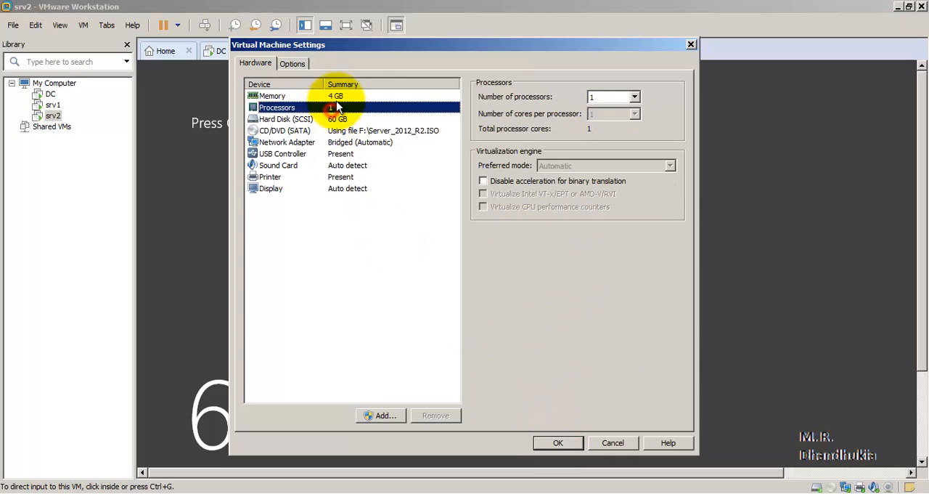
{"action": "left_click", "coordinate": [556, 440]}
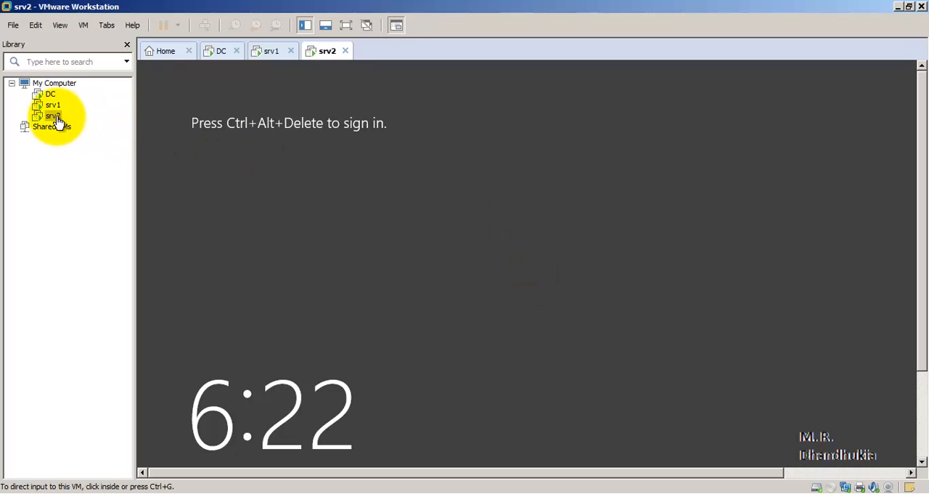
- Switch to the DC virtual machine, review its hardware settings and close them without changes
{"action": "left_click", "coordinate": [51, 95]}
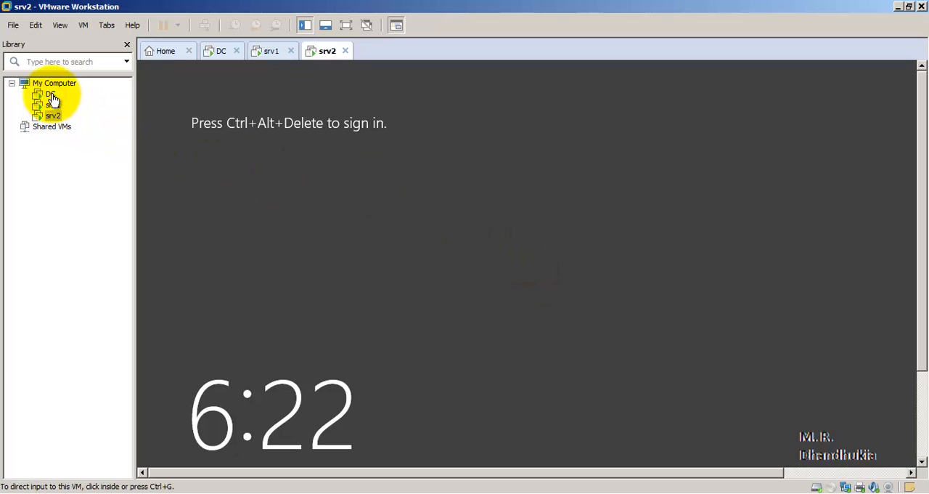
{"action": "left_click", "coordinate": [50, 95]}
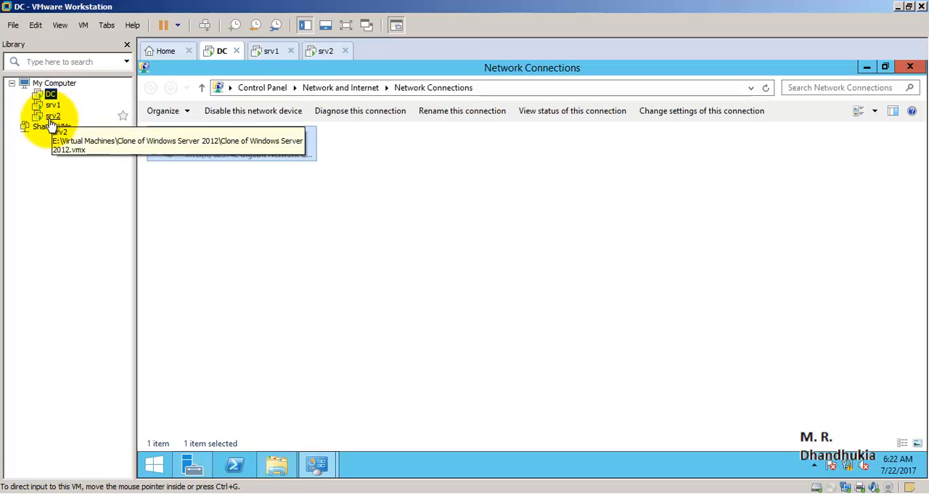
{"action": "right_click", "coordinate": [49, 93]}
{"action": "left_click", "coordinate": [98, 289]}
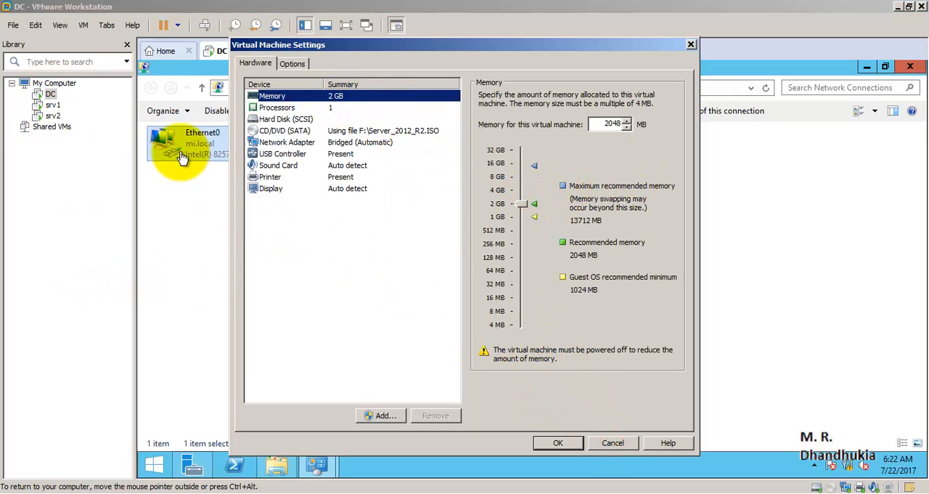
{"action": "left_click", "coordinate": [614, 448]}
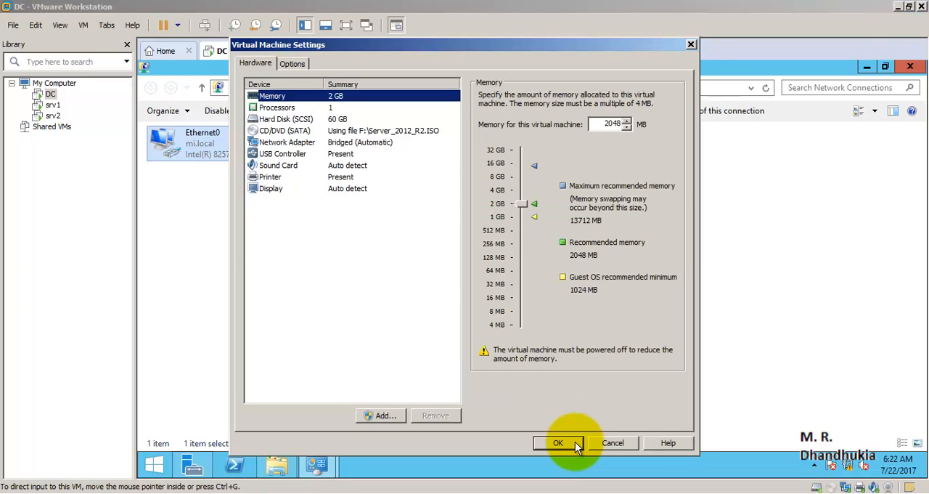
{"action": "left_click", "coordinate": [575, 442]}
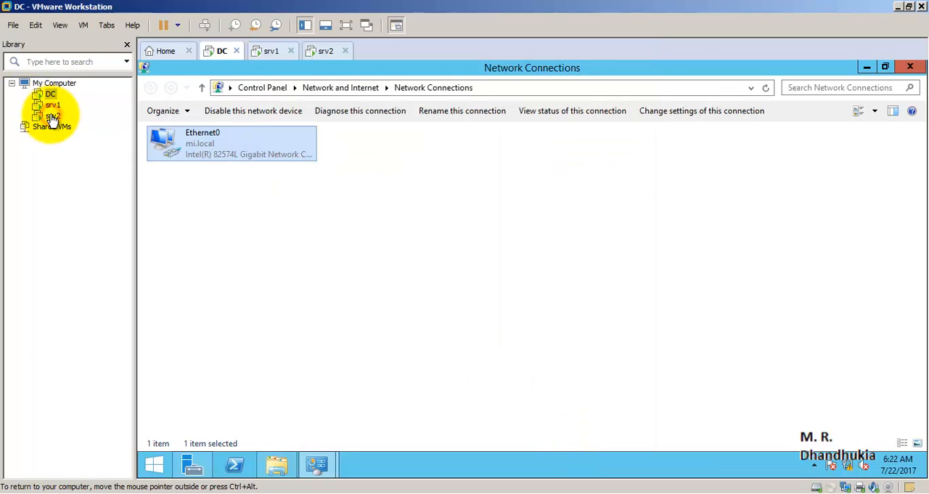
- Switch to srv1 and sign in to the Administrator account with the account password
{"action": "left_click", "coordinate": [52, 117]}
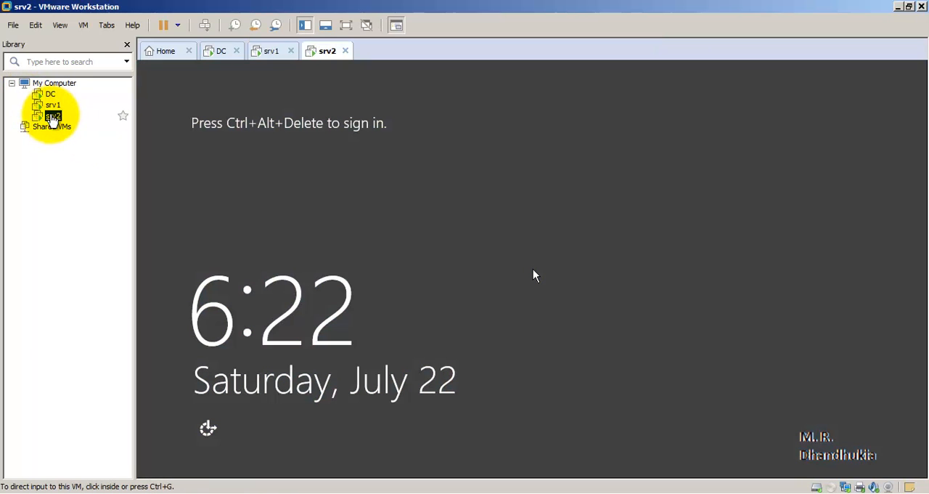
{"action": "left_click", "coordinate": [53, 105]}
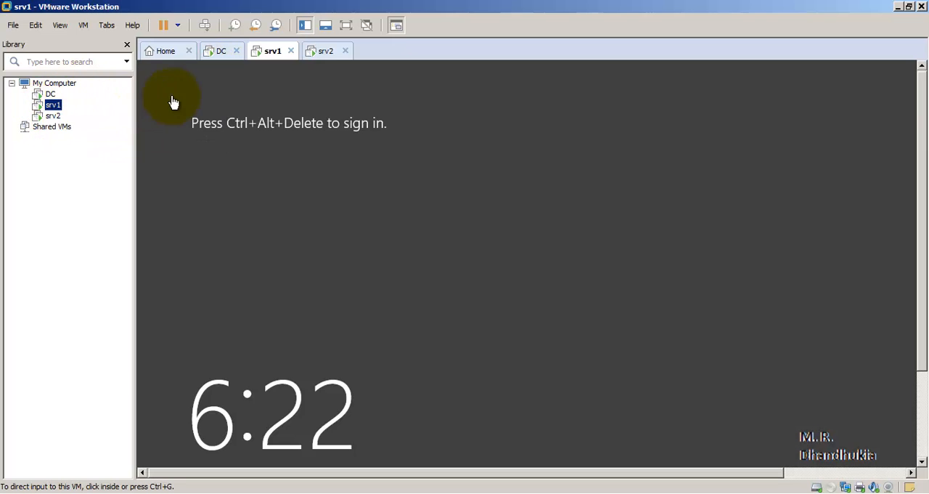
{"action": "left_click", "coordinate": [208, 27]}
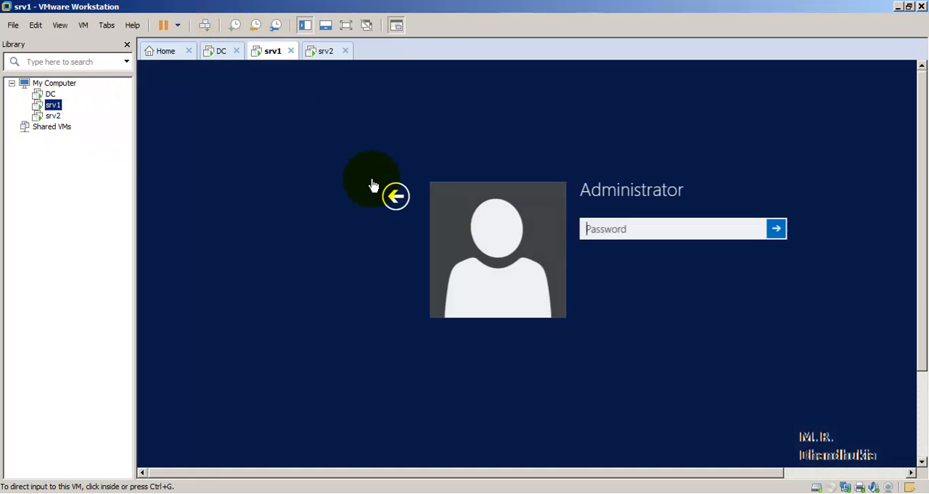
{"action": "left_click", "coordinate": [619, 231]}
{"action": "type", "text": "Pa$$w0rd"}
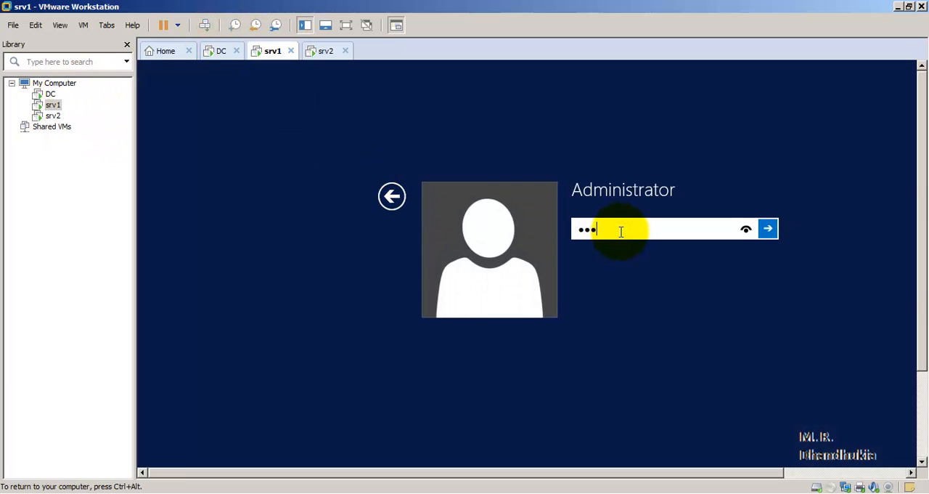
{"action": "type", "text": "12"}
{"action": "key", "text": "Return"}
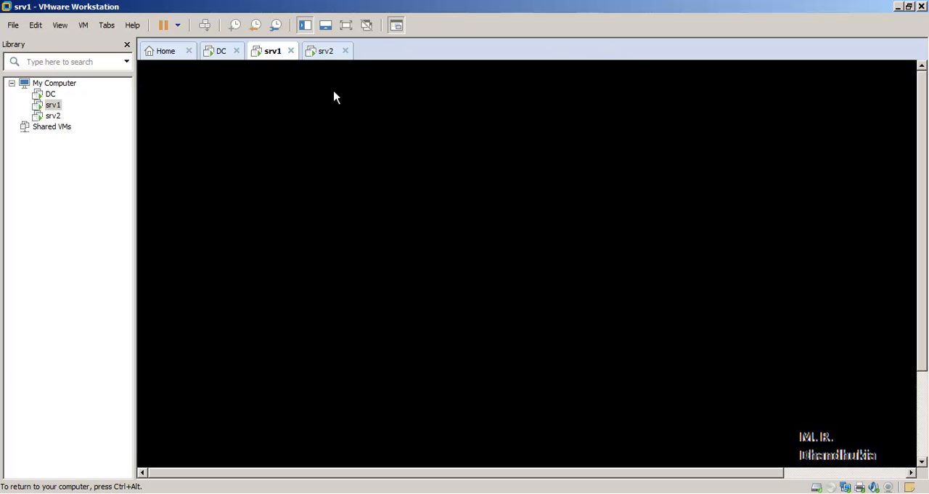
- Switch to srv2 and sign in to the Administrator account with the account password
{"action": "left_click", "coordinate": [320, 53]}
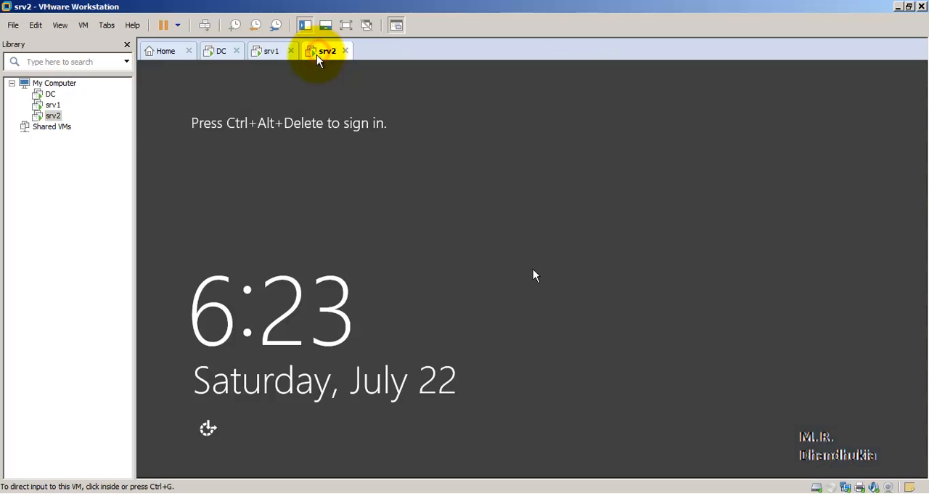
{"action": "left_click", "coordinate": [205, 27]}
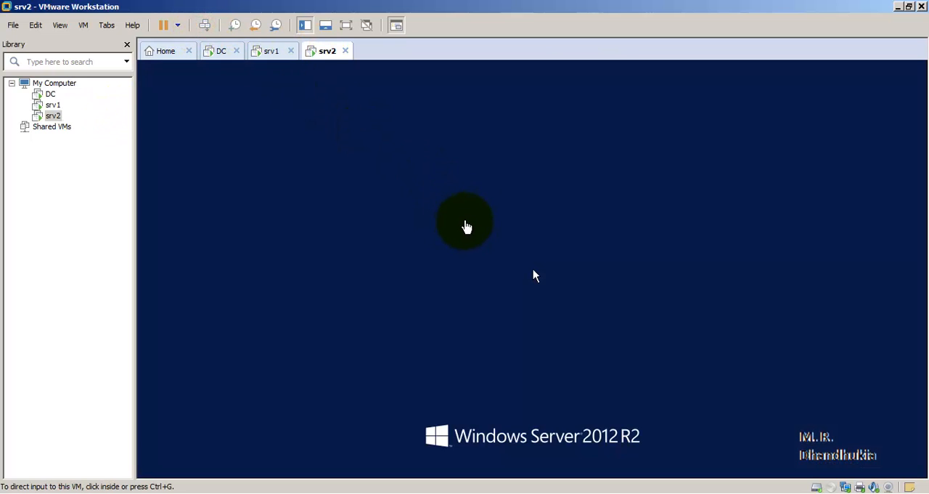
{"action": "left_click", "coordinate": [520, 176]}
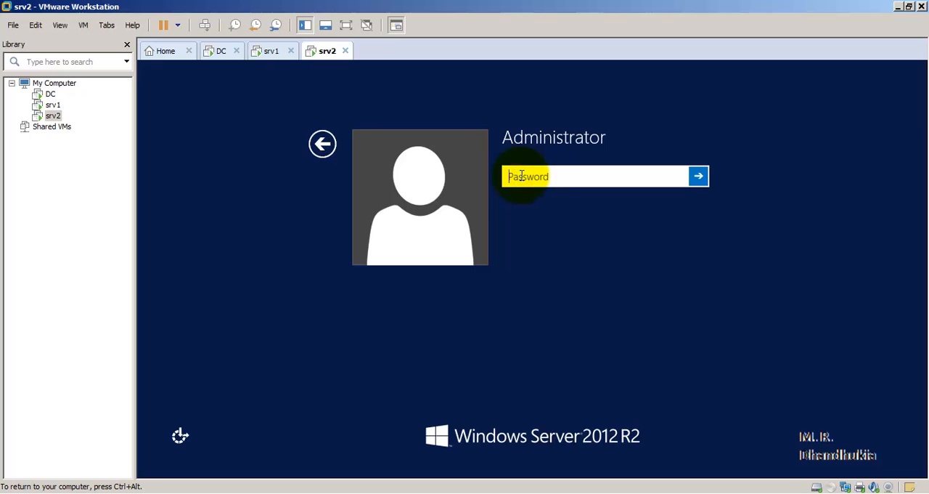
{"action": "type", "text": "•••••••••••"}
{"action": "key", "text": "Return"}
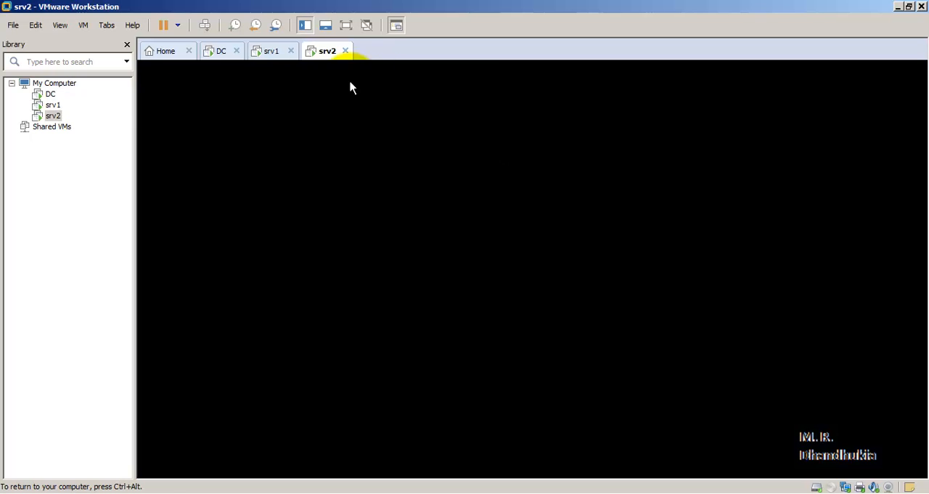
- On srv2, place File Explorer first among the pinned taskbar programs and launch Server Manager
{"action": "left_click", "coordinate": [266, 57]}
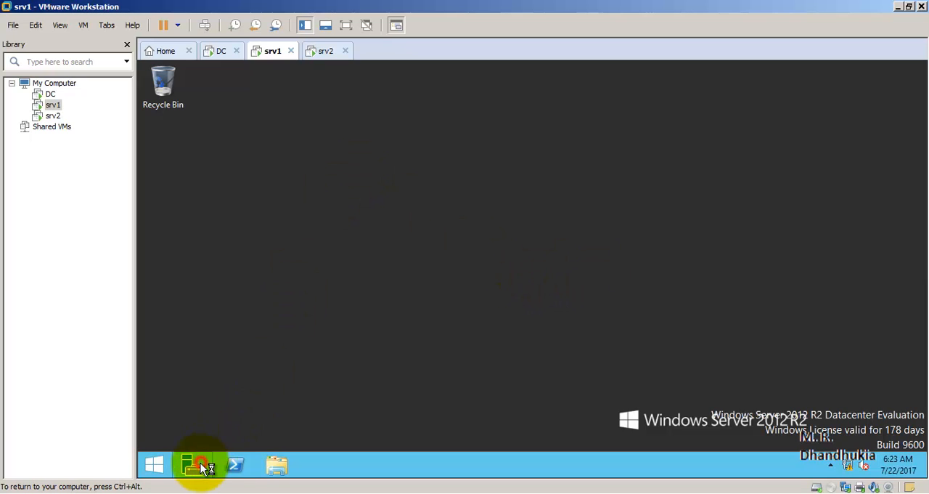
{"action": "left_click", "coordinate": [325, 53]}
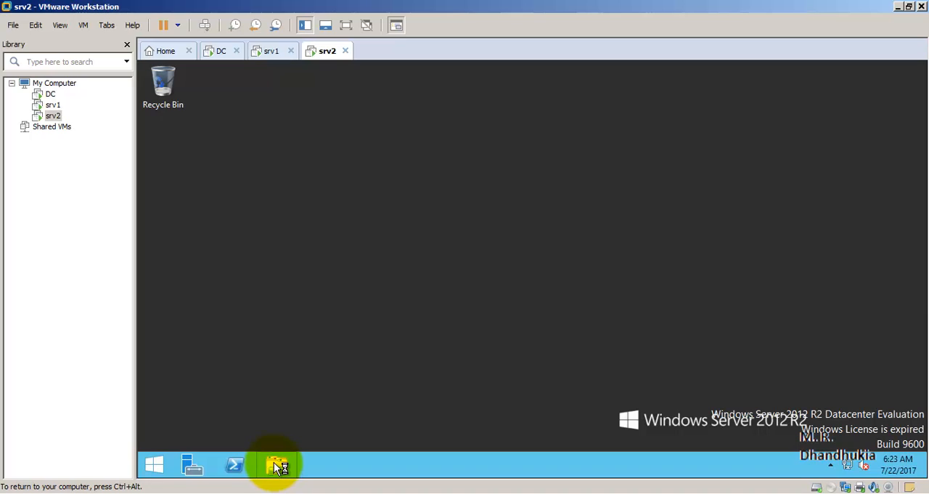
{"action": "left_click_drag", "start_coordinate": [278, 465], "coordinate": [194, 465]}
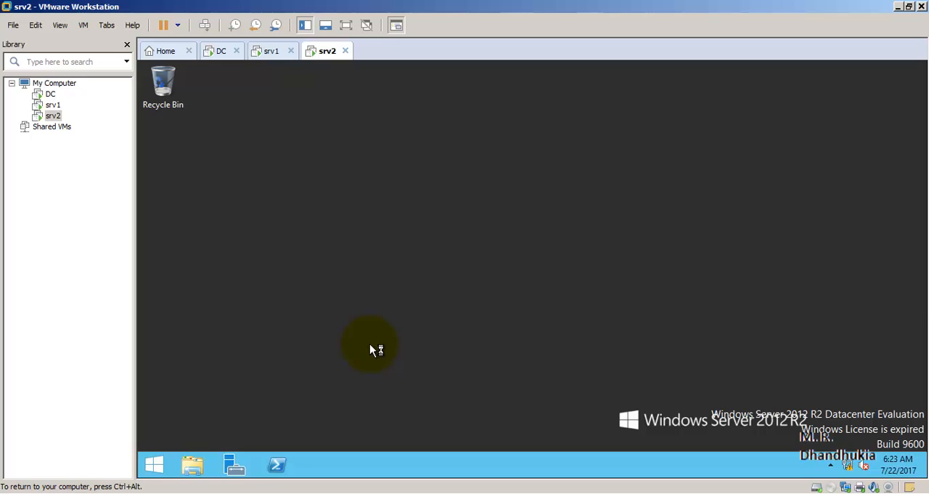
{"action": "left_click", "coordinate": [270, 51]}
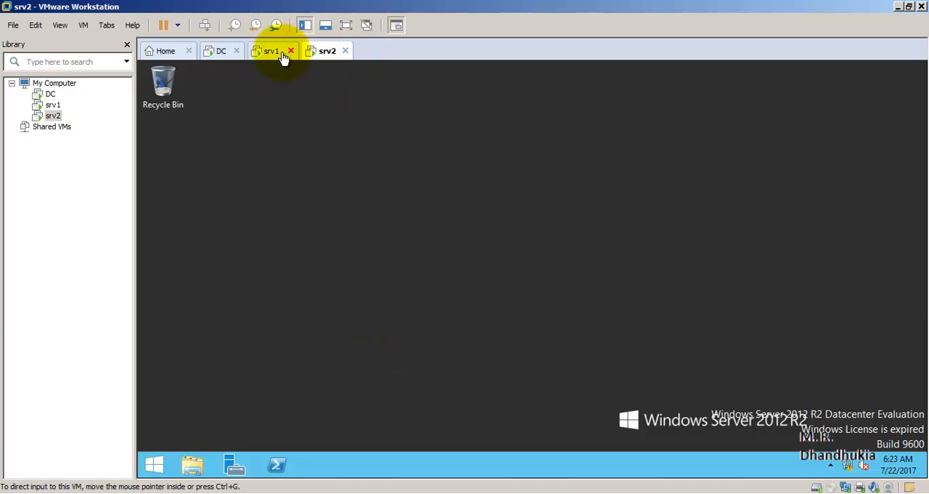
{"action": "left_click", "coordinate": [327, 52]}
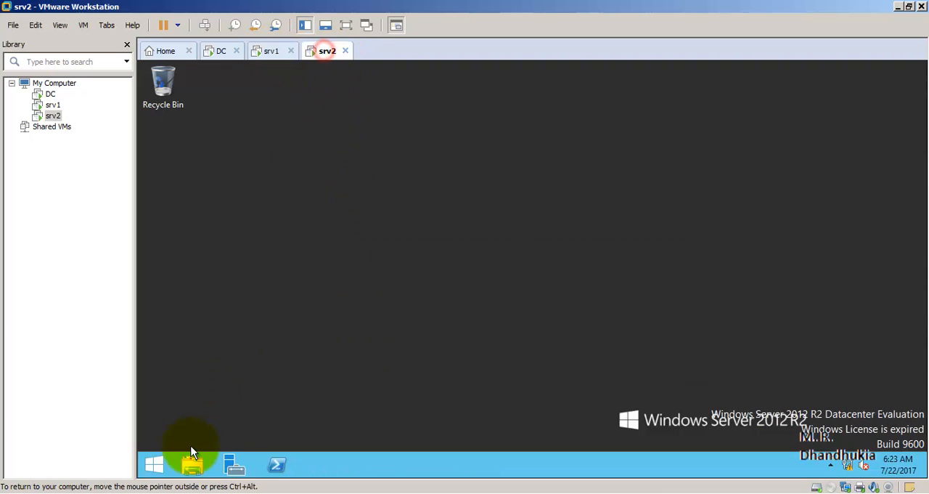
{"action": "left_click", "coordinate": [237, 465]}
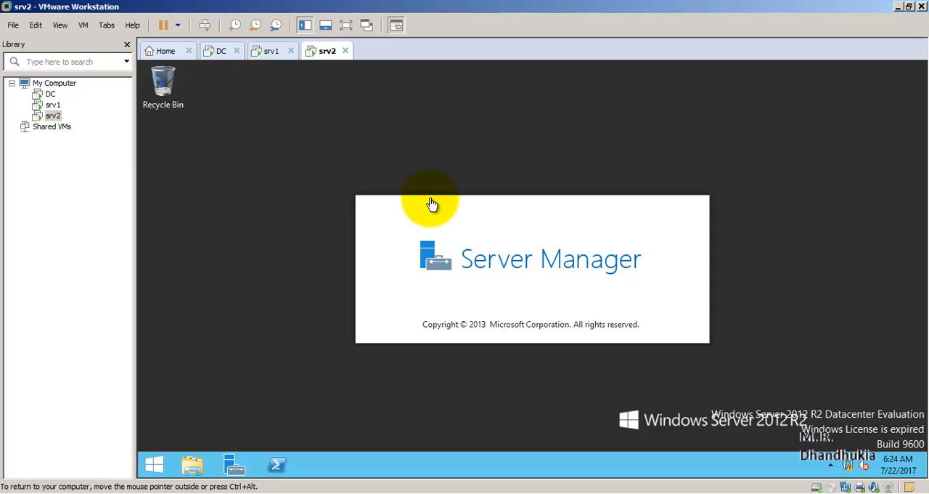
- Open the local server configuration in srv1's Server Manager and check its properties, looking in on Server Manager loading on srv2
{"action": "left_click", "coordinate": [266, 49]}
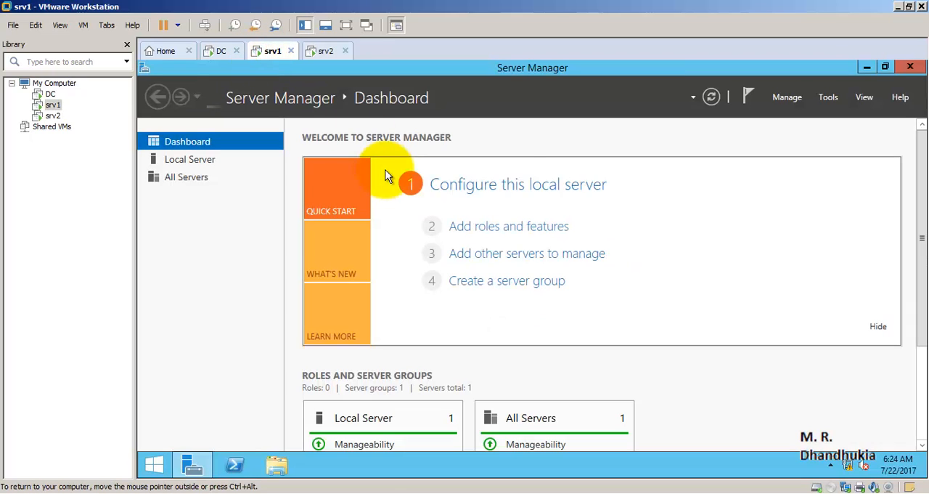
{"action": "left_click", "coordinate": [522, 188]}
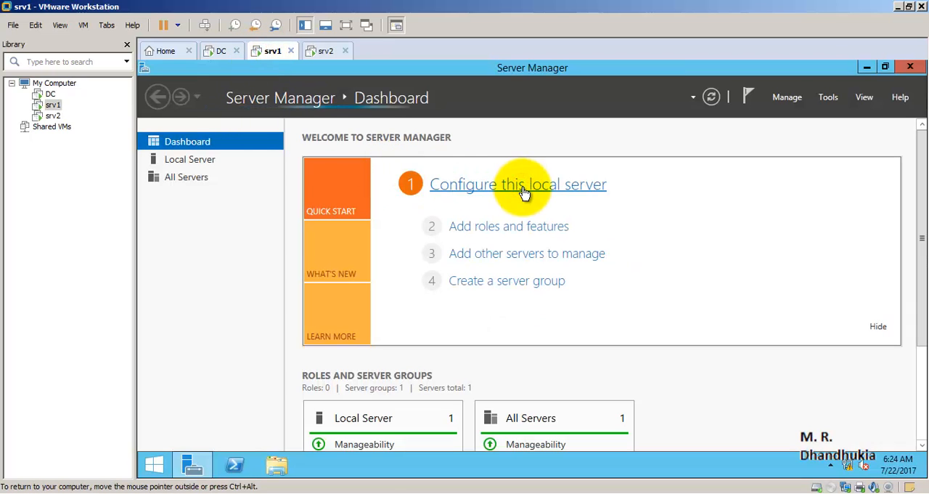
{"action": "left_click", "coordinate": [325, 53]}
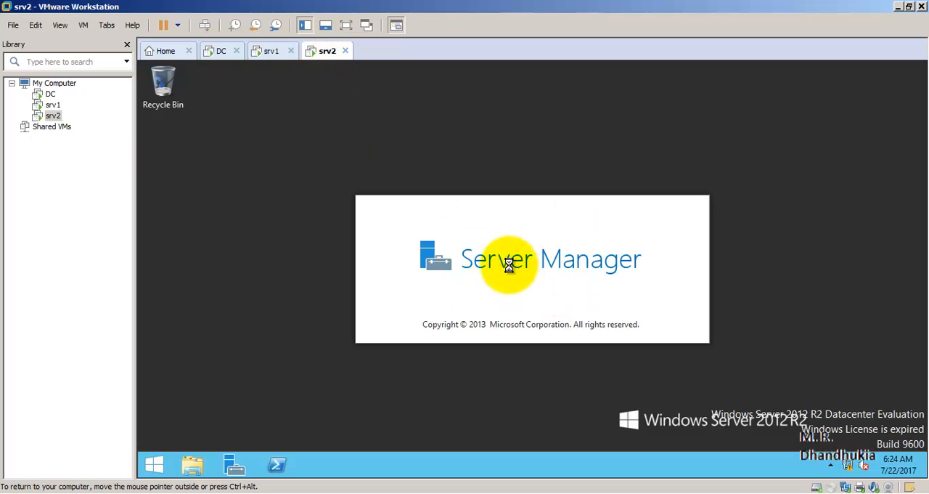
{"action": "left_click", "coordinate": [271, 51]}
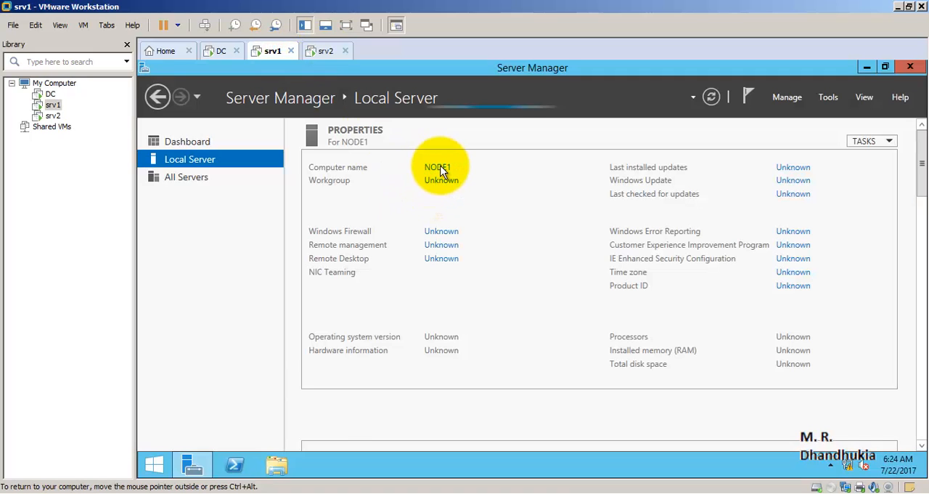
{"action": "left_click", "coordinate": [324, 52]}
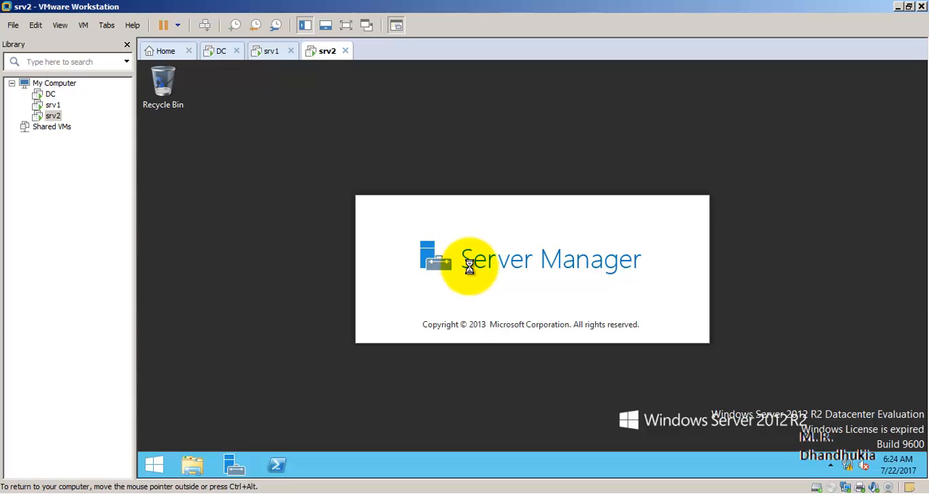
{"action": "left_click", "coordinate": [270, 56]}
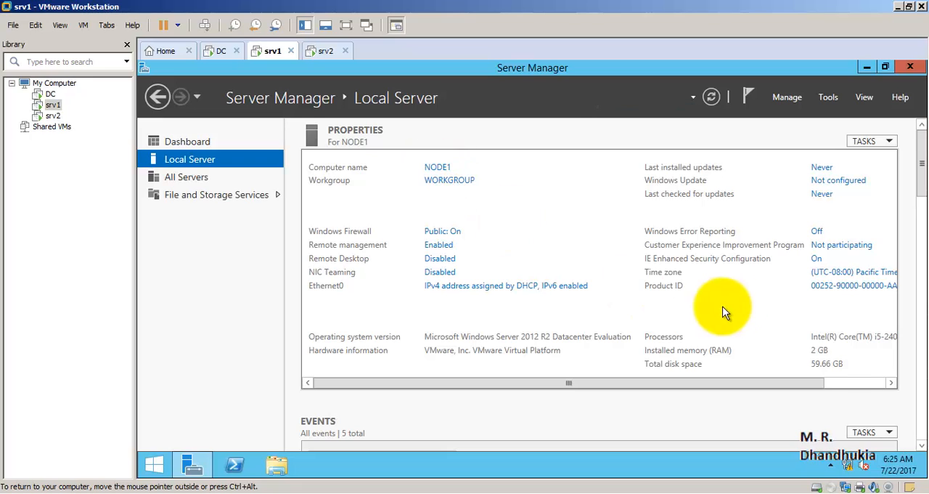
- Open the properties of srv1's Ethernet0 network connection and disable Internet Protocol Version 6 (TCP/IPv6)
{"action": "right_click", "coordinate": [836, 463]}
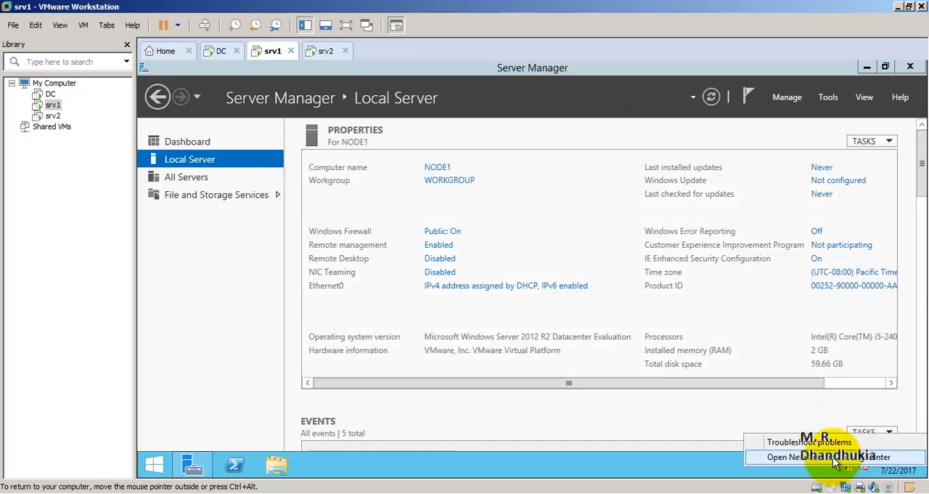
{"action": "left_click", "coordinate": [835, 458]}
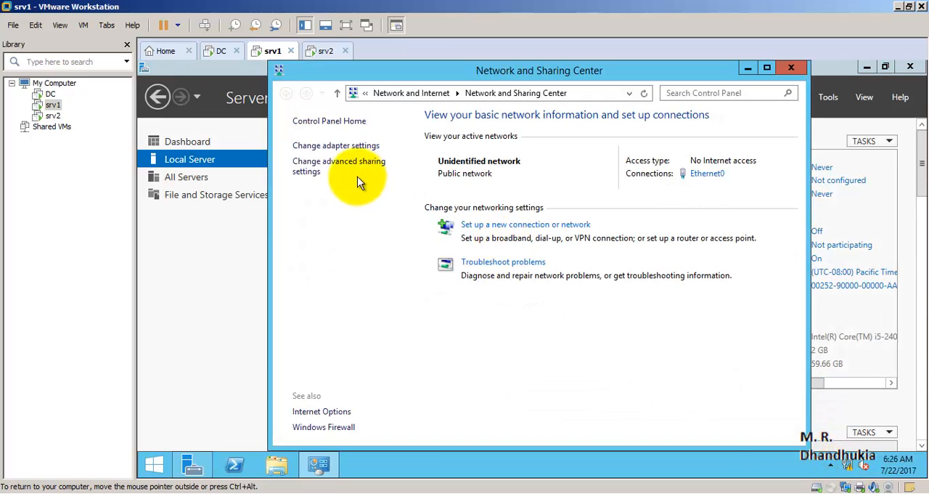
{"action": "left_click", "coordinate": [339, 146]}
{"action": "left_click", "coordinate": [344, 154]}
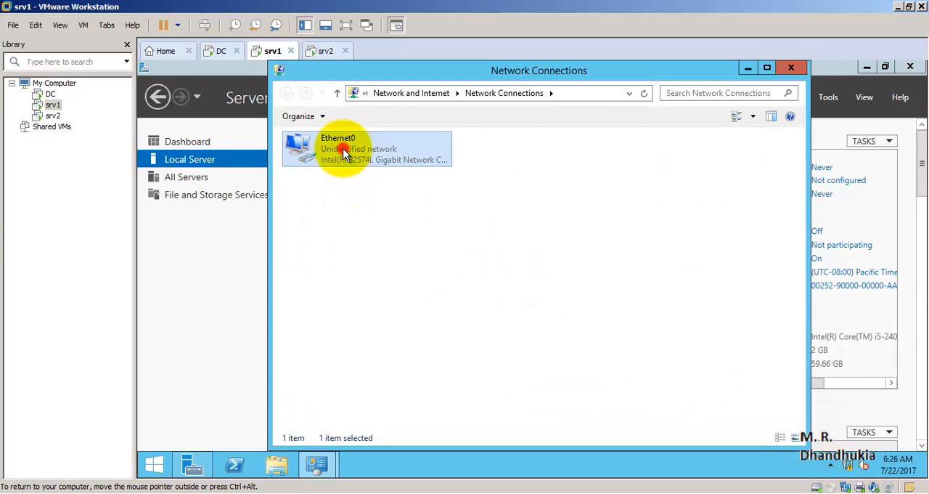
{"action": "double_click", "coordinate": [345, 154]}
{"action": "left_click", "coordinate": [448, 376]}
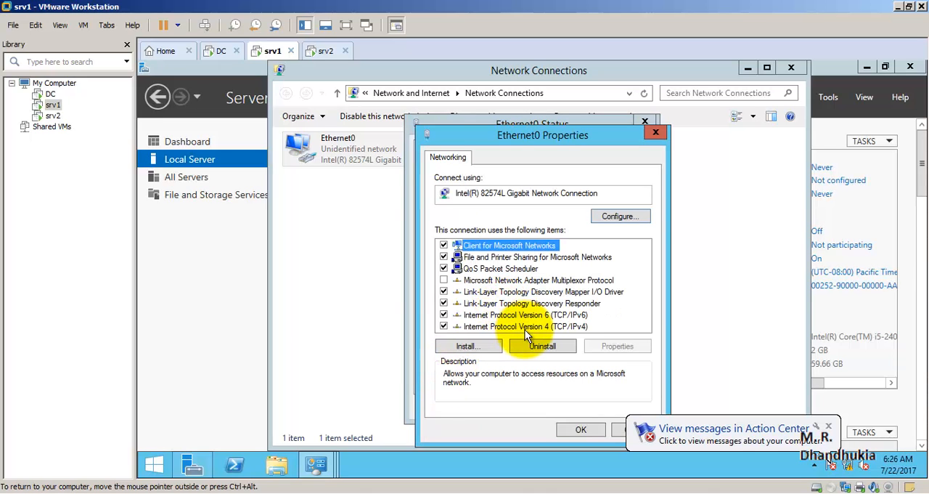
{"action": "double_click", "coordinate": [525, 326]}
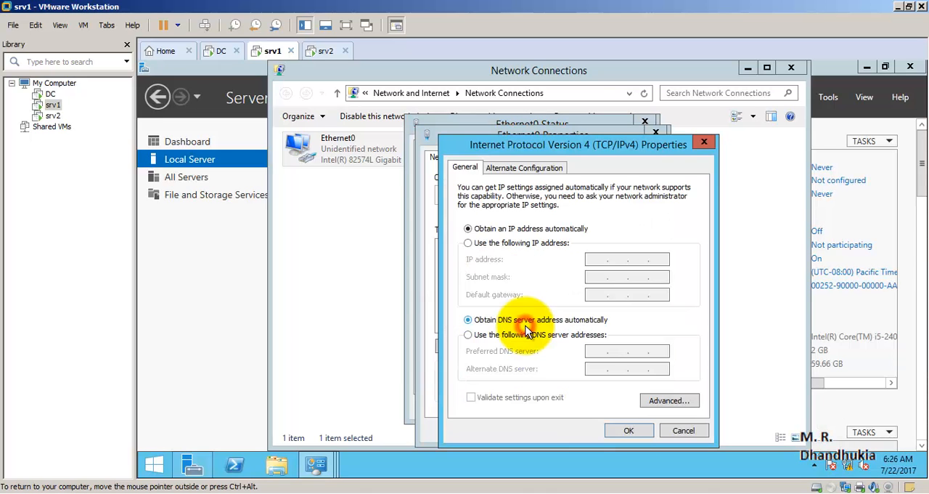
{"action": "left_click", "coordinate": [702, 143]}
{"action": "left_click", "coordinate": [444, 315]}
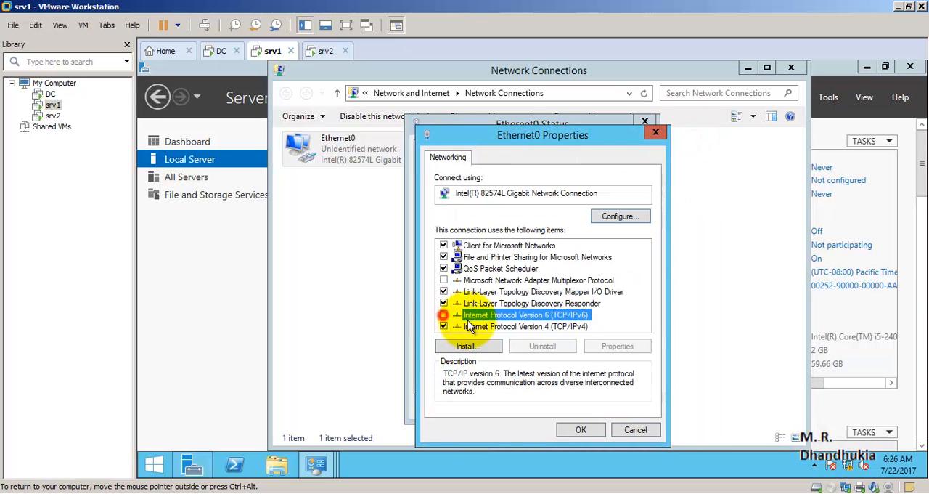
- Give srv1's Ethernet0 IPv4 configuration the static IP address 20.0.0.2 with subnet mask 255.0.0.0
{"action": "double_click", "coordinate": [500, 327]}
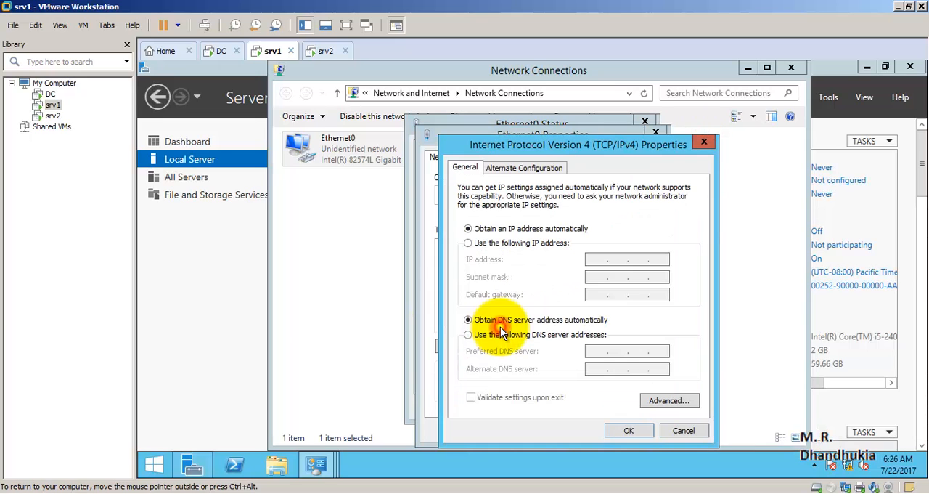
{"action": "left_click", "coordinate": [469, 242]}
{"action": "left_click", "coordinate": [602, 259]}
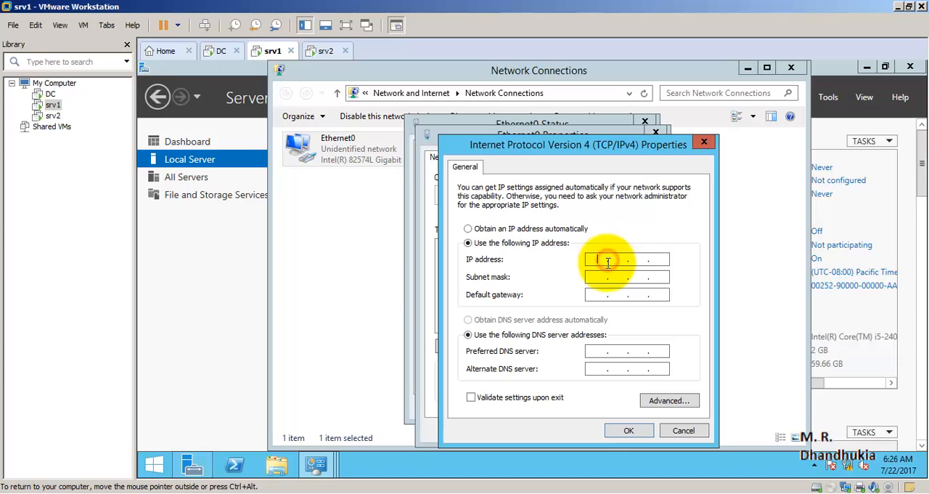
{"action": "type", "text": "20.0"}
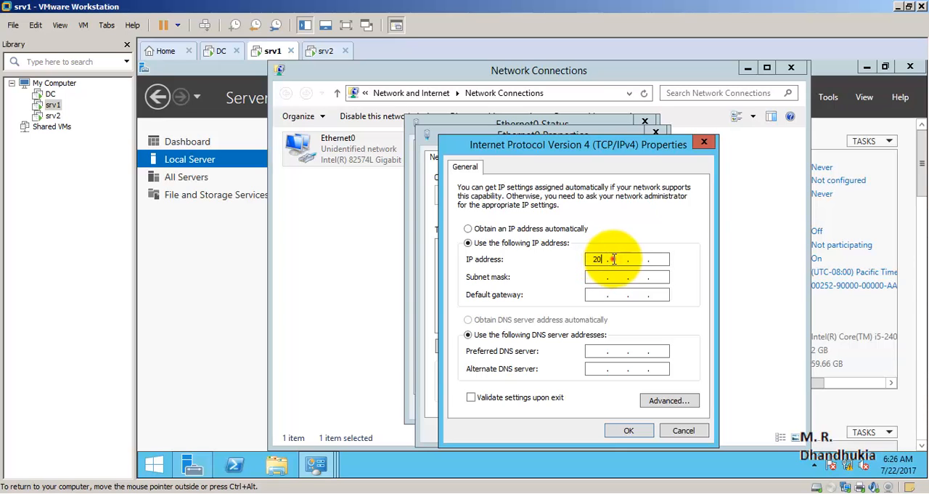
{"action": "type", "text": ".0.2"}
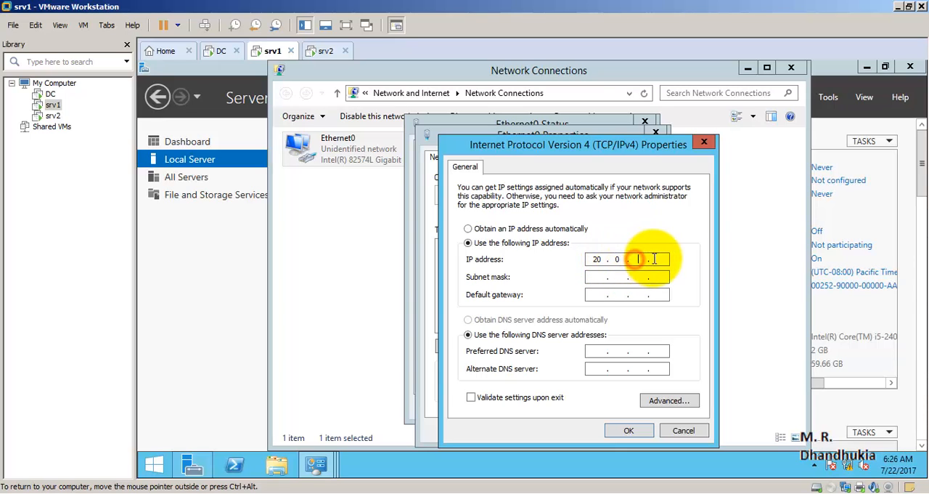
{"action": "left_click", "coordinate": [603, 276]}
- Set srv1's preferred DNS server to 20.0.0.1, apply the adapter settings and close the Ethernet0 status window
{"action": "left_click", "coordinate": [597, 350]}
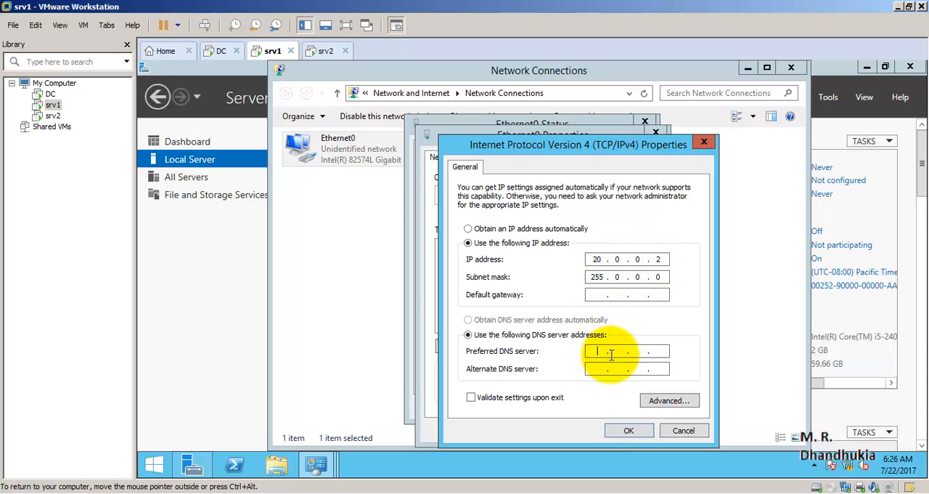
{"action": "left_click", "coordinate": [626, 352]}
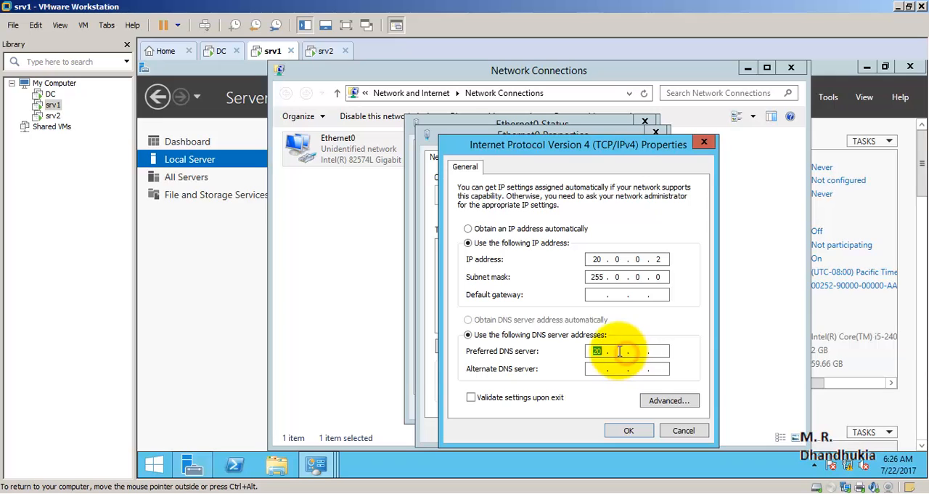
{"action": "left_click", "coordinate": [619, 350]}
{"action": "type", "text": "0.0.1"}
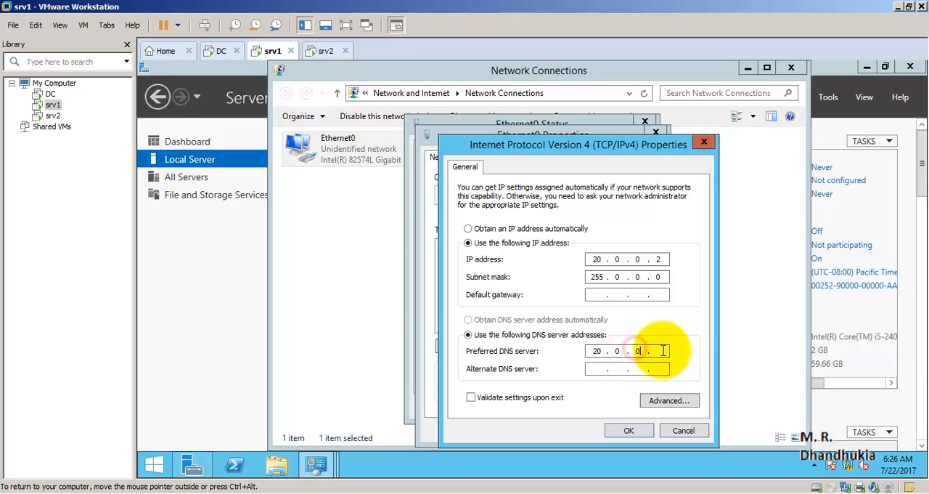
{"action": "left_click", "coordinate": [628, 430]}
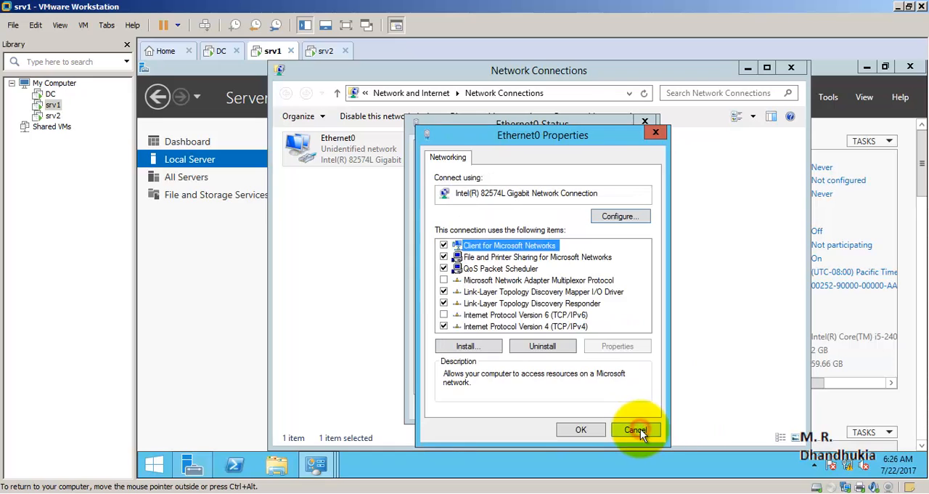
{"action": "left_click", "coordinate": [581, 430]}
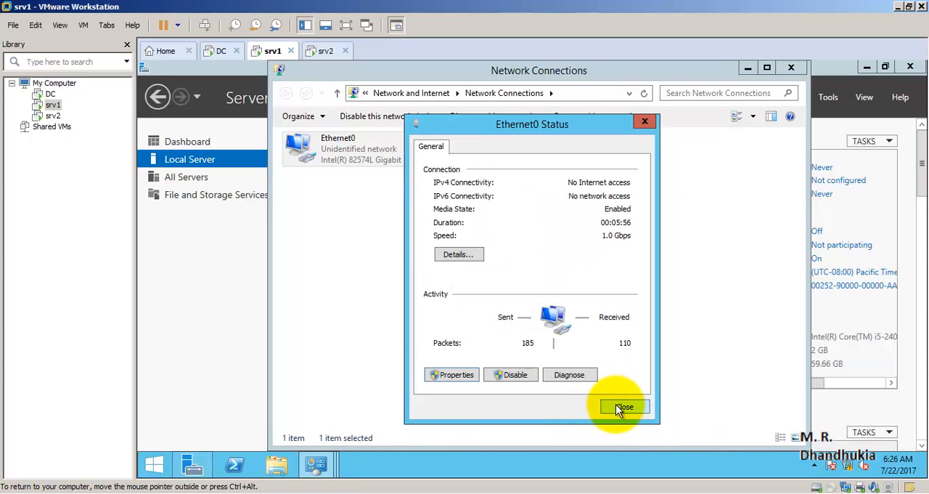
{"action": "left_click", "coordinate": [625, 408]}
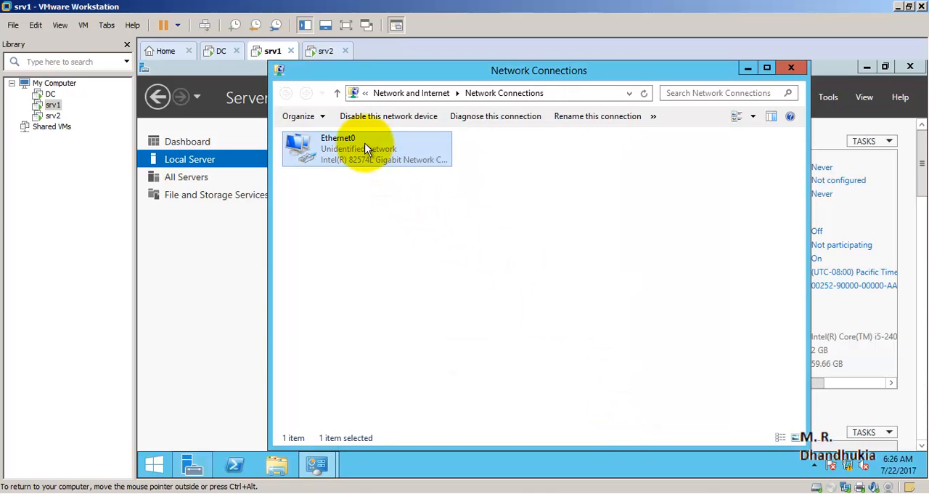
- Switch to srv2 and open the Internet Protocol Version 4 (TCP/IPv4) properties of its Ethernet0 network connection
{"action": "left_click", "coordinate": [325, 52]}
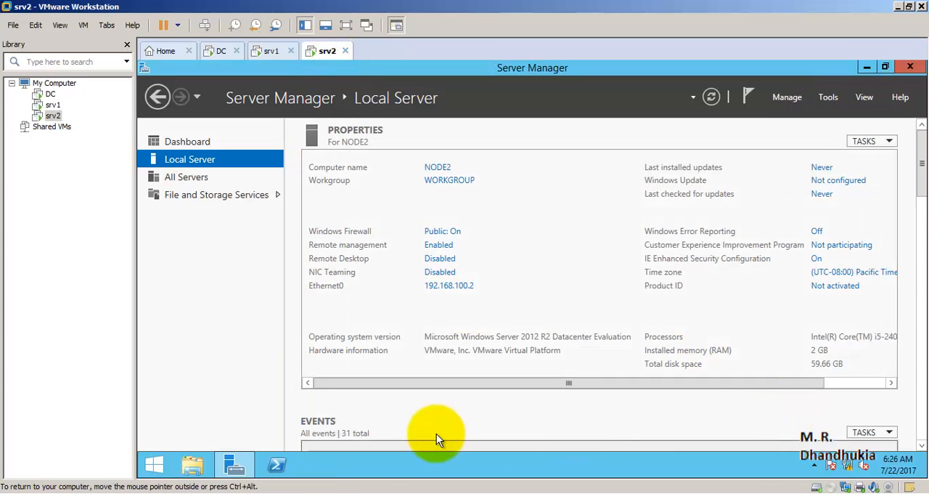
{"action": "right_click", "coordinate": [850, 465]}
{"action": "left_click", "coordinate": [838, 455]}
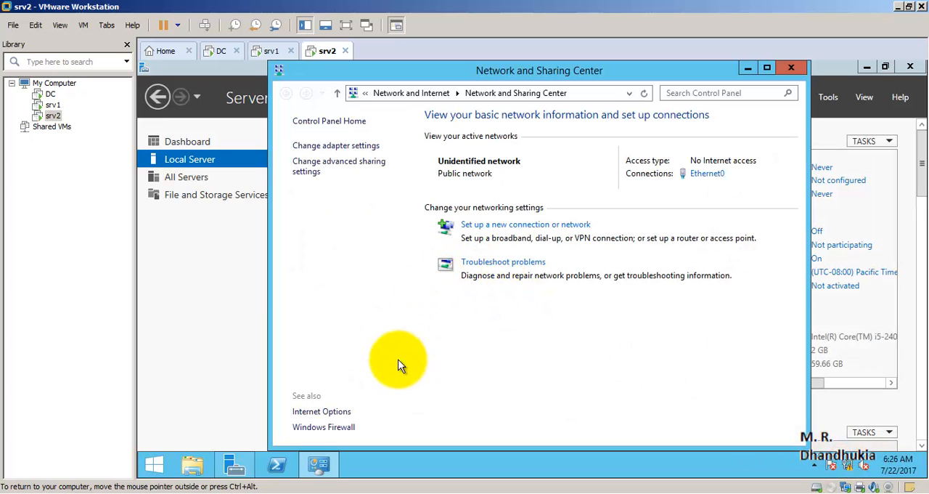
{"action": "left_click", "coordinate": [324, 145]}
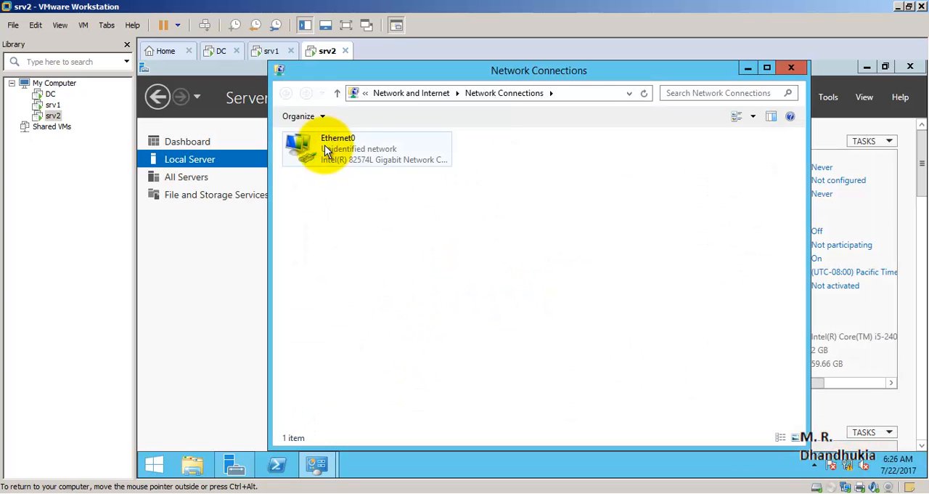
{"action": "double_click", "coordinate": [368, 163]}
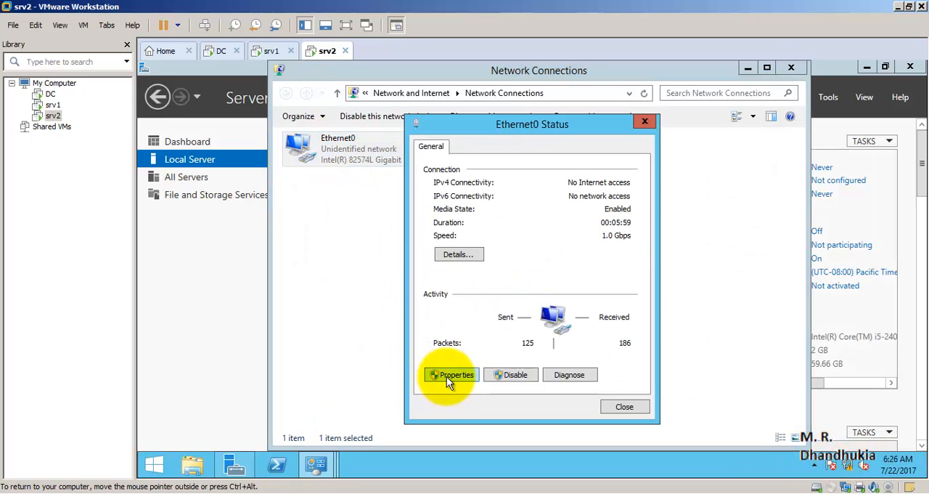
{"action": "left_click", "coordinate": [447, 375]}
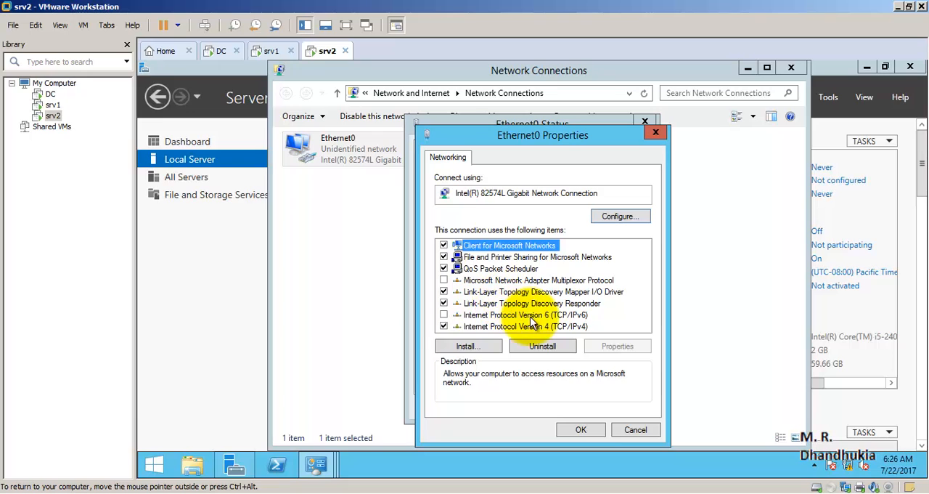
{"action": "double_click", "coordinate": [512, 326]}
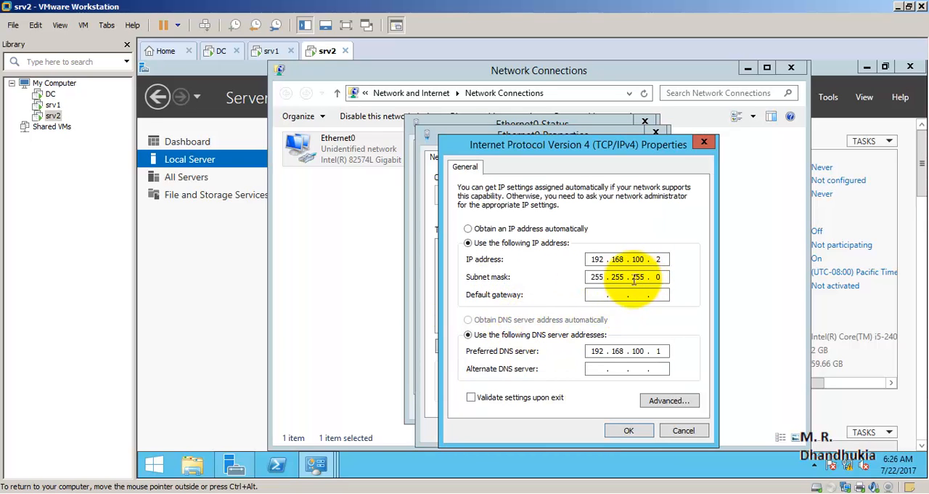
- Set the static IP address of srv2's Ethernet0 connection to 20.0.0.3
{"action": "double_click", "coordinate": [596, 259]}
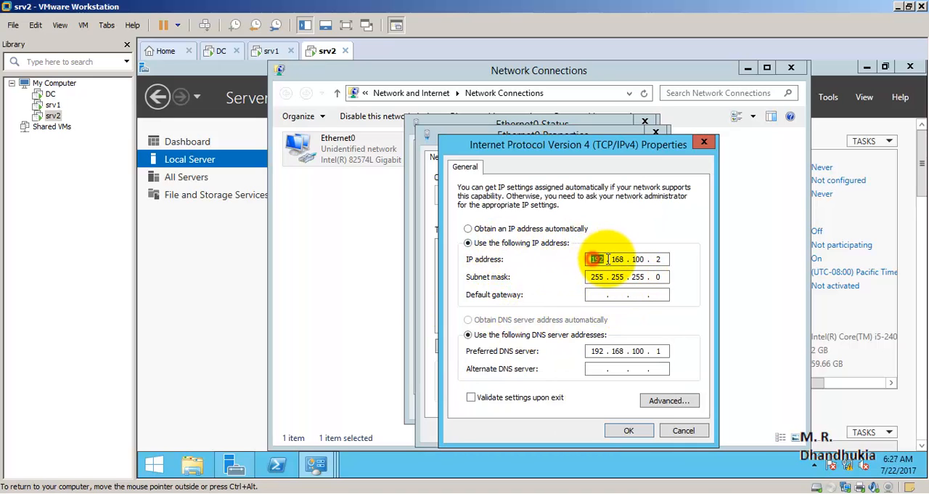
{"action": "type", "text": "20"}
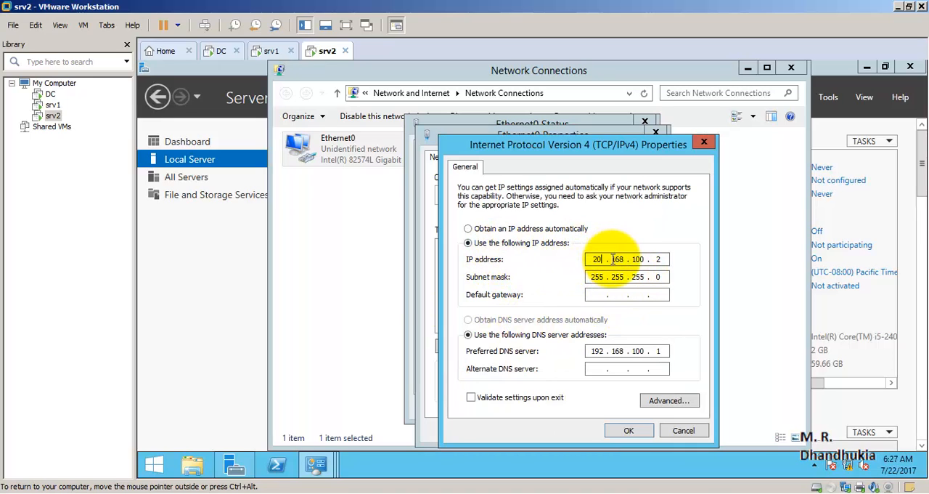
{"action": "double_click", "coordinate": [618, 259]}
{"action": "type", "text": "0"}
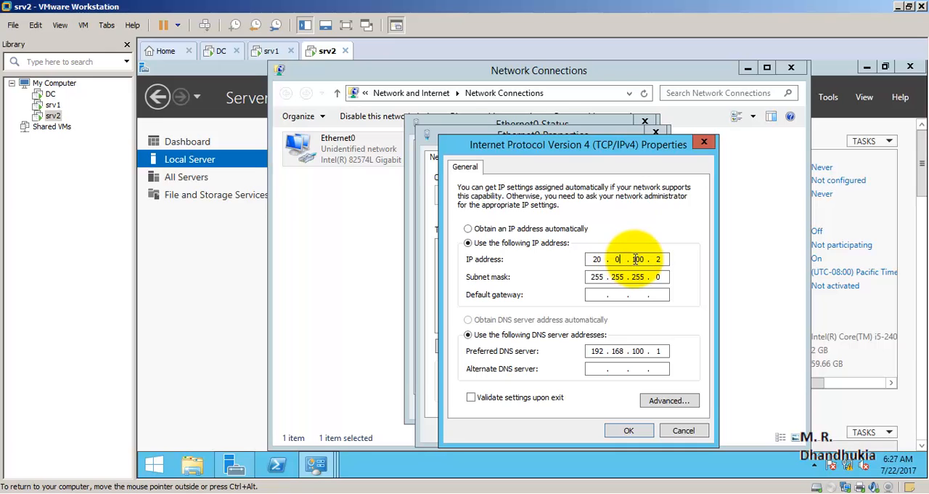
{"action": "double_click", "coordinate": [638, 259]}
{"action": "type", "text": "0"}
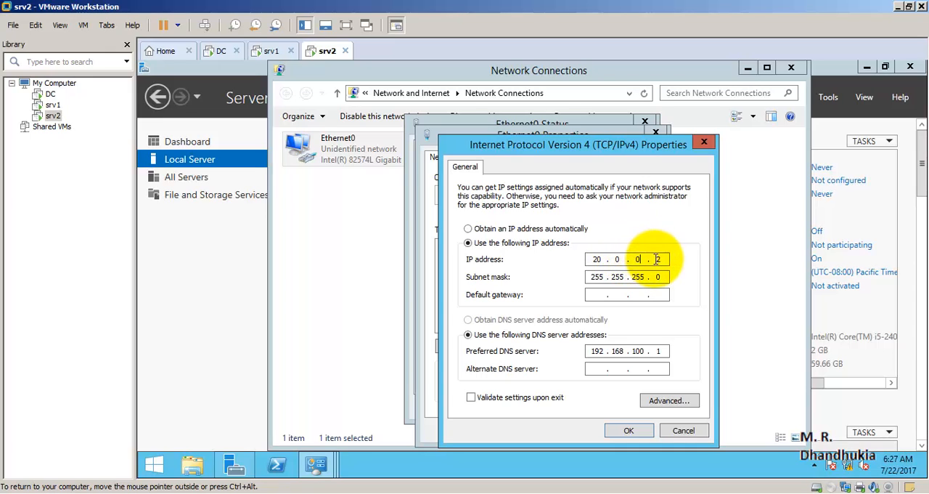
{"action": "double_click", "coordinate": [658, 259]}
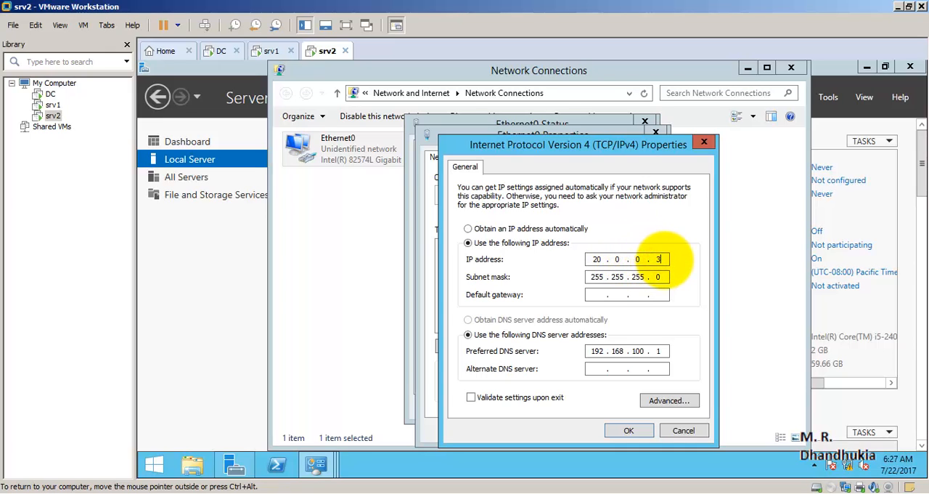
{"action": "type", "text": "3"}
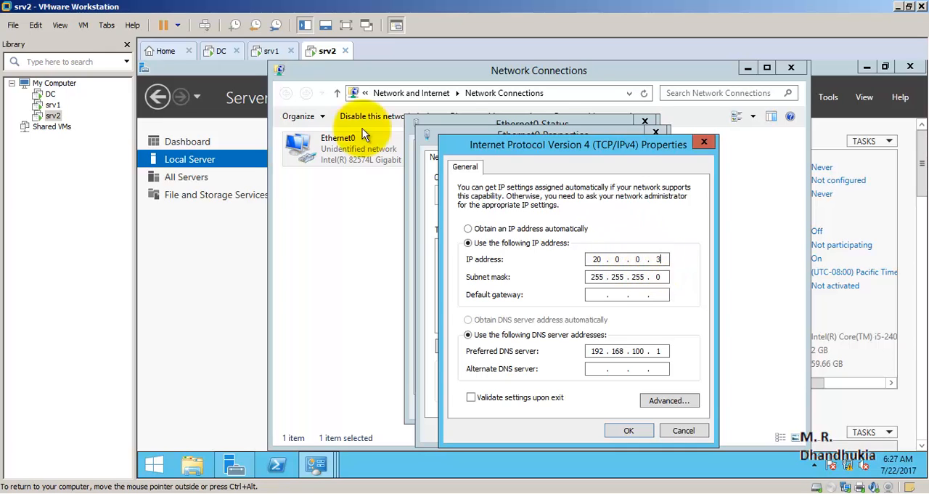
- Set the subnet mask of srv2's Ethernet0 connection to 255.0.0.0
{"action": "double_click", "coordinate": [618, 277]}
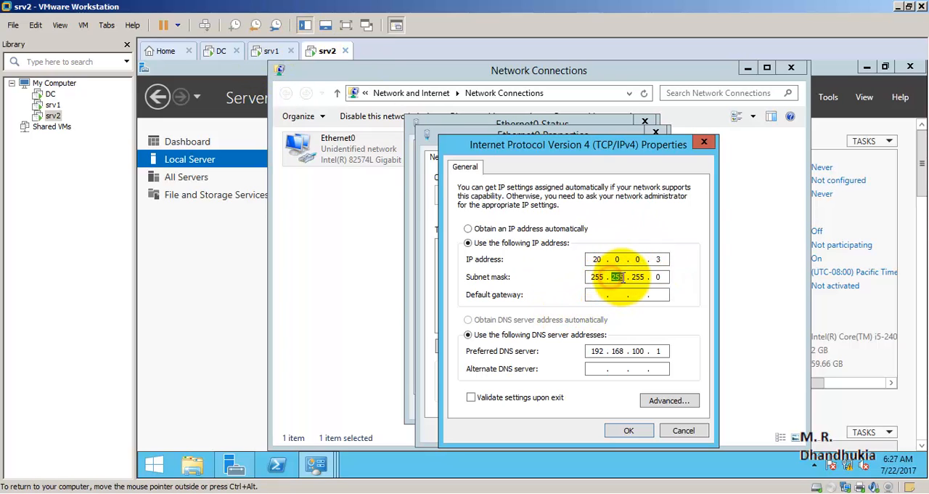
{"action": "type", "text": "0"}
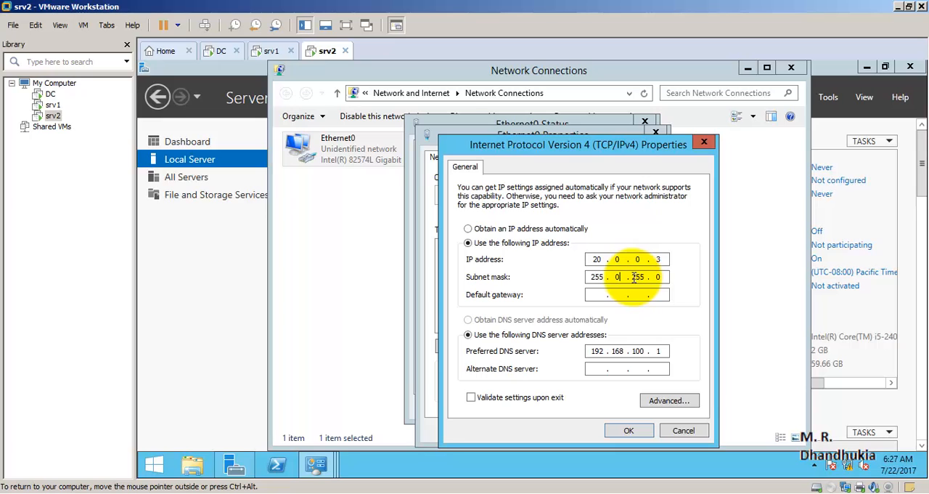
{"action": "double_click", "coordinate": [639, 277]}
{"action": "type", "text": "0"}
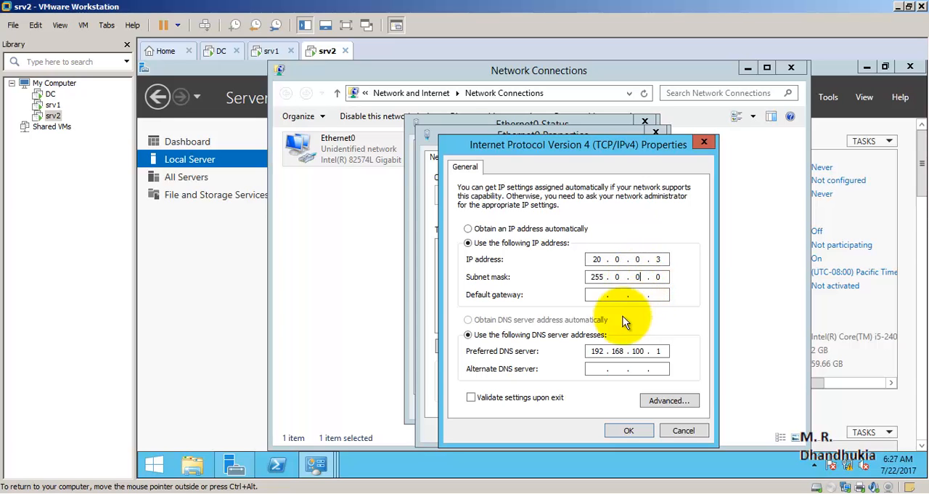
- Set srv2's preferred DNS server to 20.0.0.1, apply the adapter settings and close the Ethernet0 status window
{"action": "double_click", "coordinate": [598, 351]}
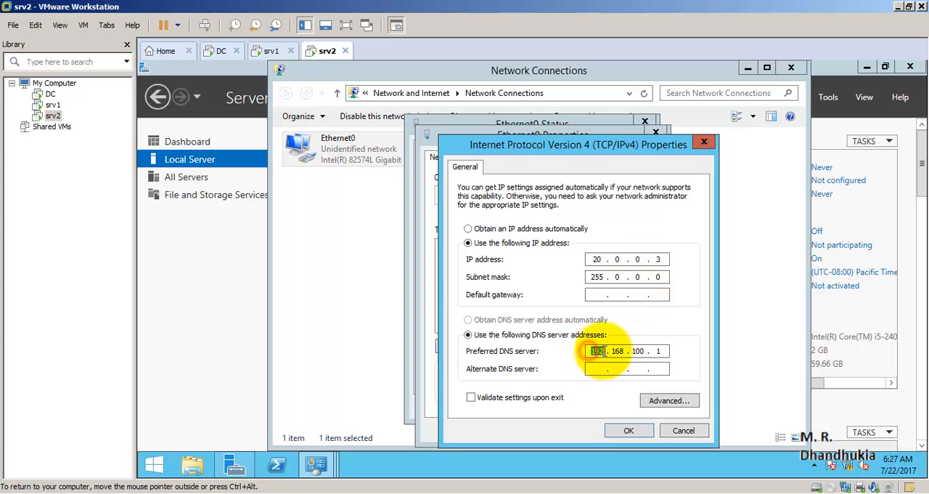
{"action": "type", "text": "20"}
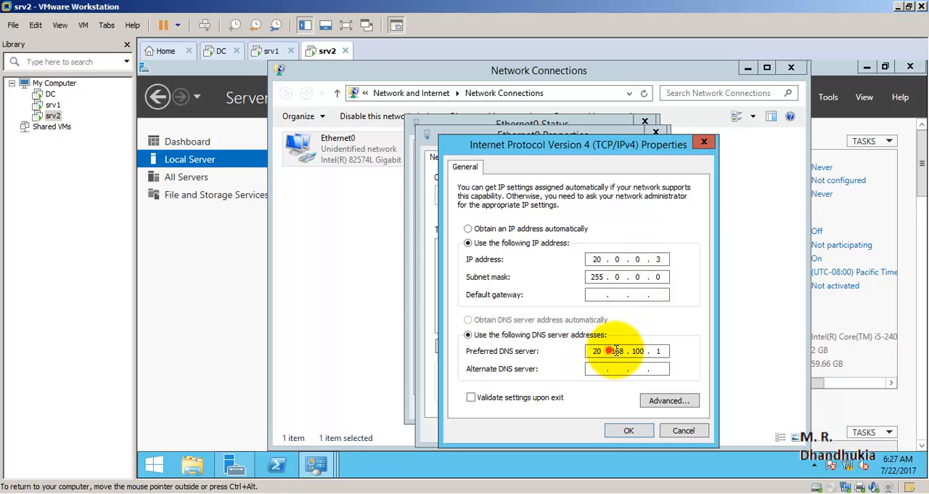
{"action": "double_click", "coordinate": [626, 350]}
{"action": "type", "text": "0"}
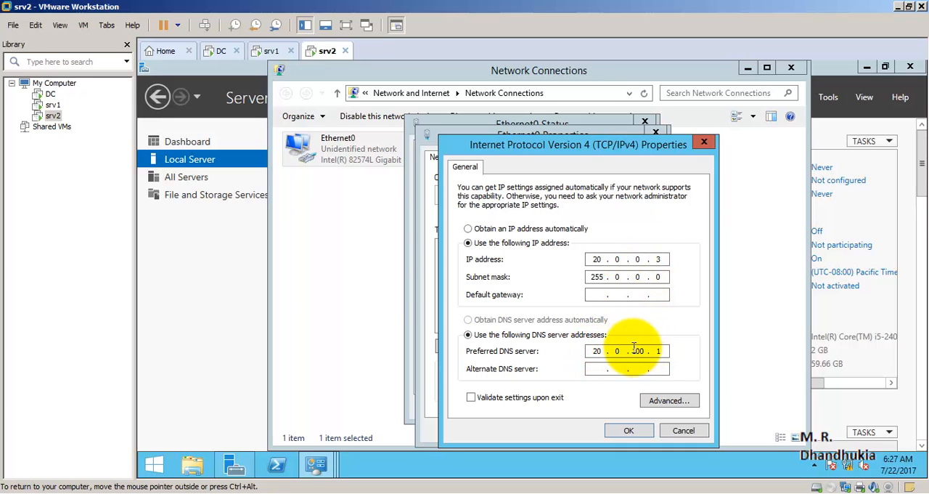
{"action": "double_click", "coordinate": [637, 350]}
{"action": "type", "text": "0"}
{"action": "double_click", "coordinate": [657, 351]}
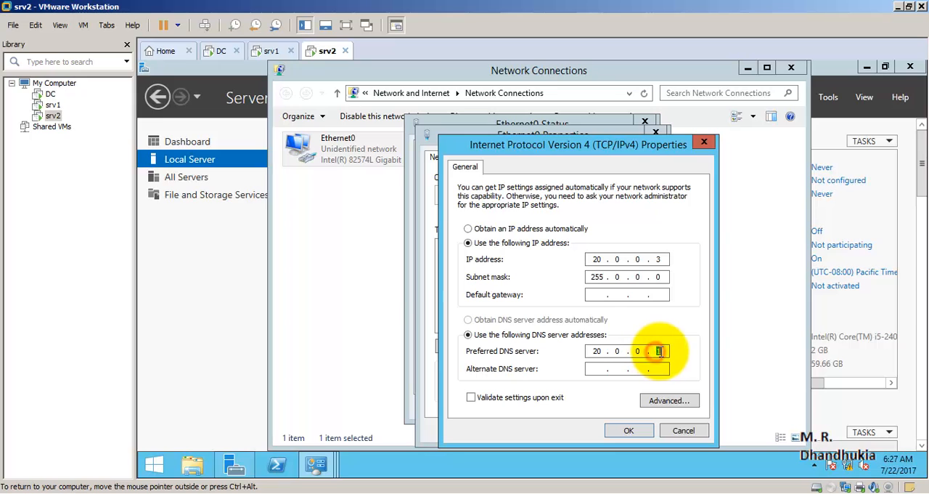
{"action": "type", "text": "1"}
{"action": "left_click", "coordinate": [628, 430]}
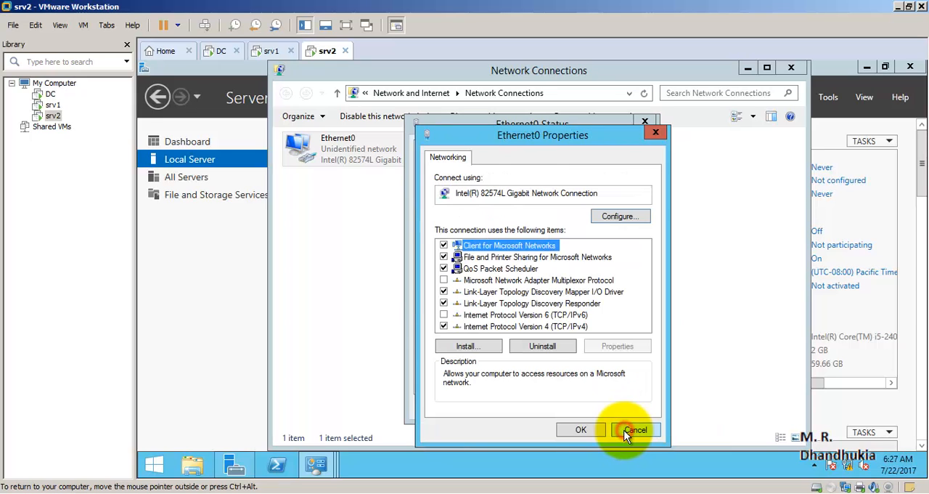
{"action": "left_click", "coordinate": [589, 430]}
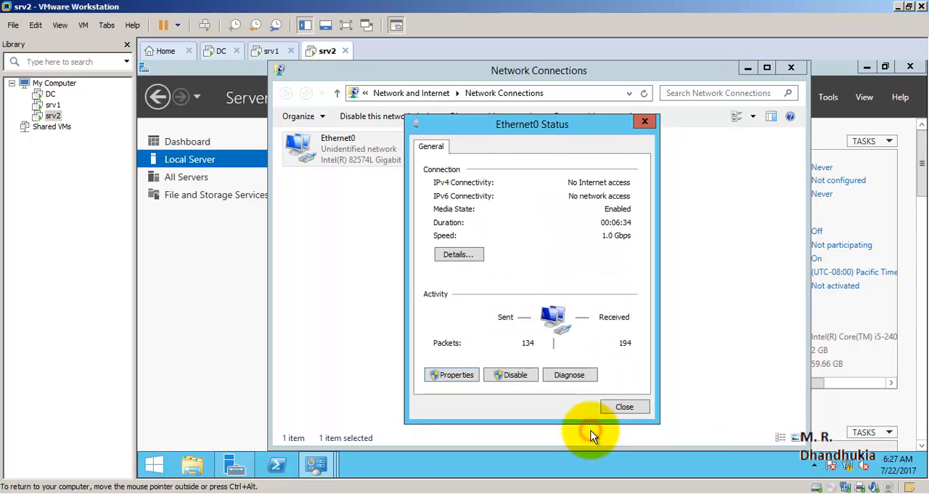
{"action": "left_click", "coordinate": [607, 404]}
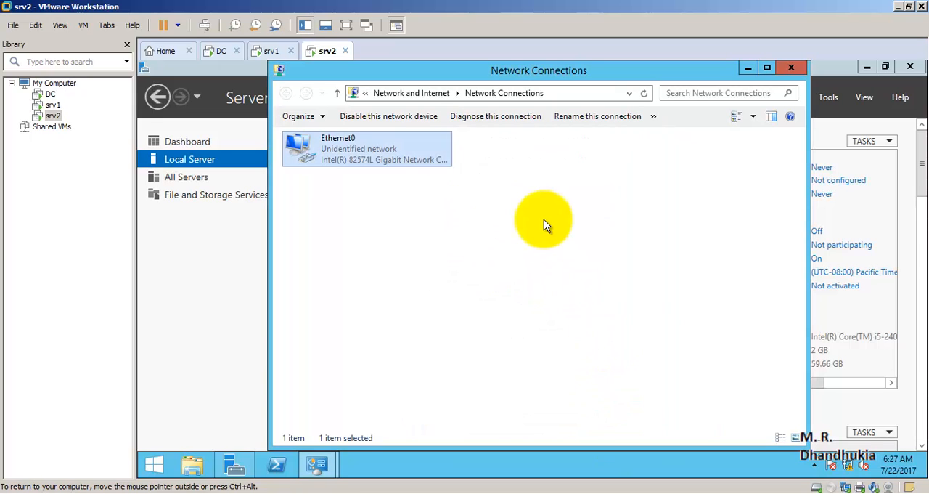
- Switch to srv1, close its network windows and open NODE1's computer name and domain change settings
{"action": "left_click", "coordinate": [269, 50]}
{"action": "left_click", "coordinate": [790, 69]}
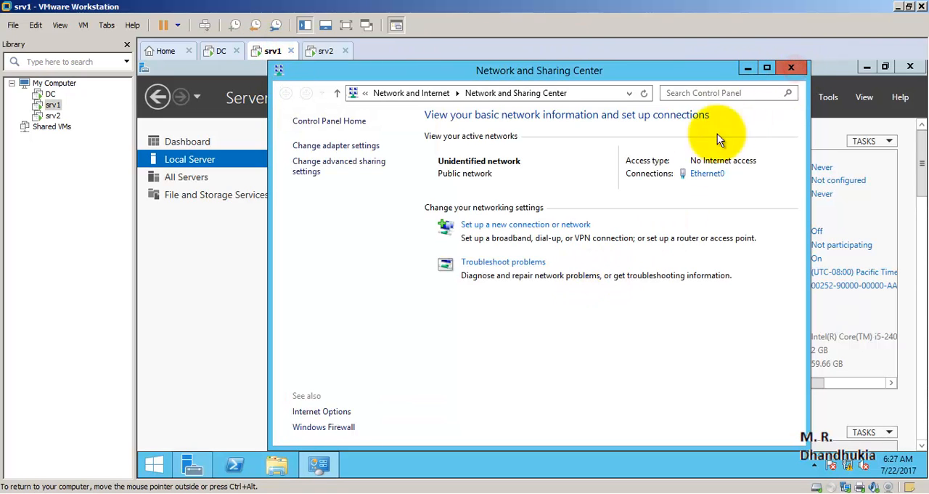
{"action": "left_click", "coordinate": [791, 69]}
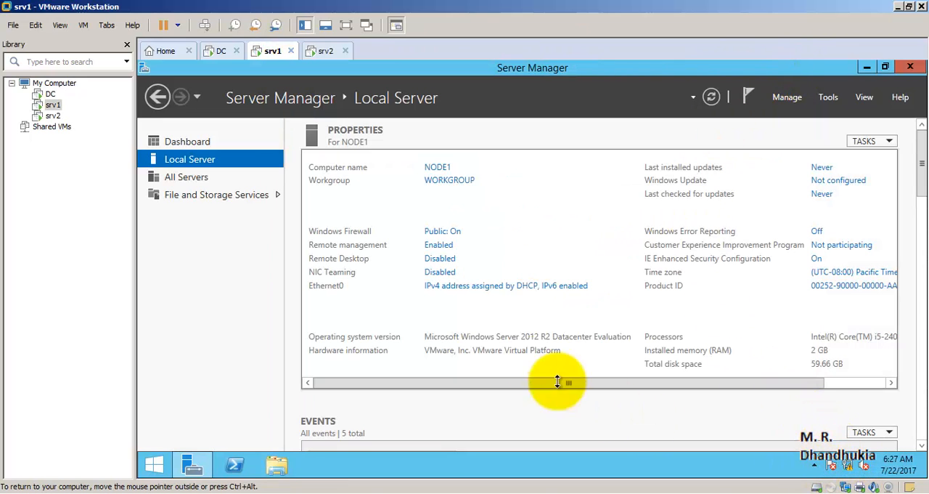
{"action": "left_click", "coordinate": [457, 180]}
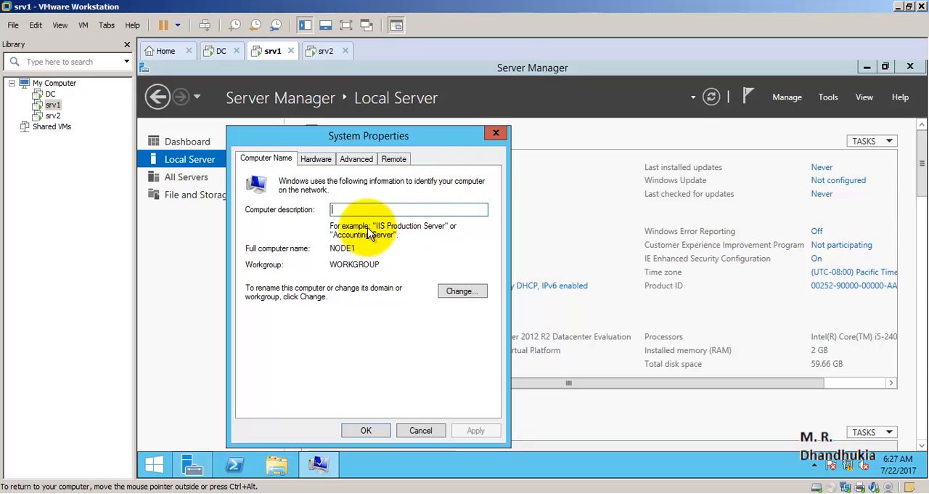
{"action": "left_click", "coordinate": [454, 290]}
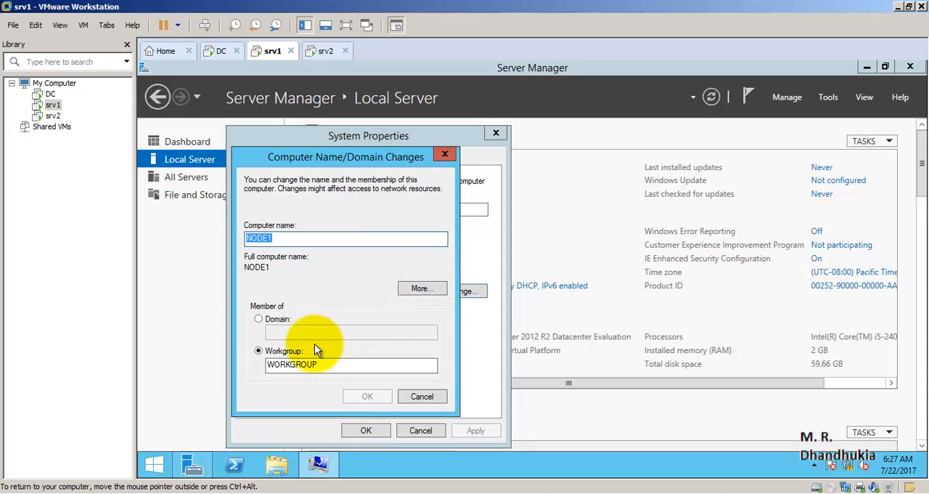
- Join NODE1 to the domain mi.local, authorising with the user name mi\administrator and the account password
{"action": "left_click", "coordinate": [259, 318]}
{"action": "left_click", "coordinate": [297, 334]}
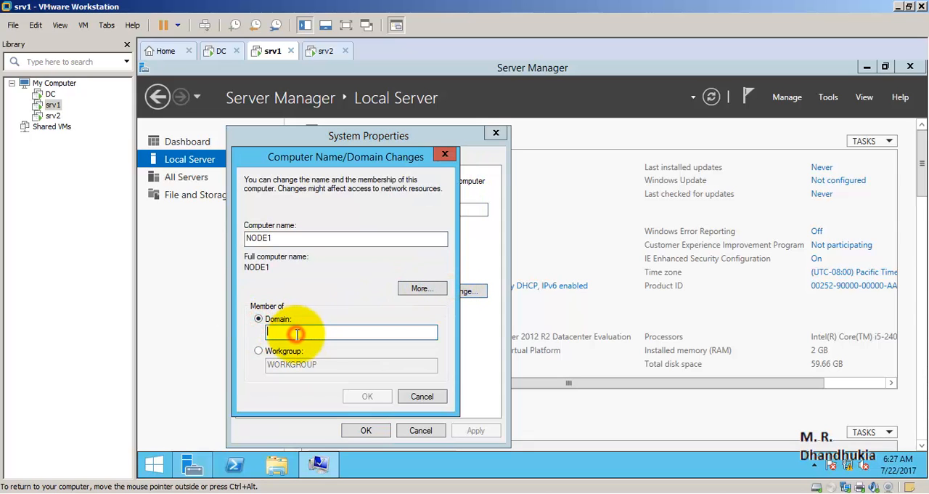
{"action": "type", "text": "mi.local"}
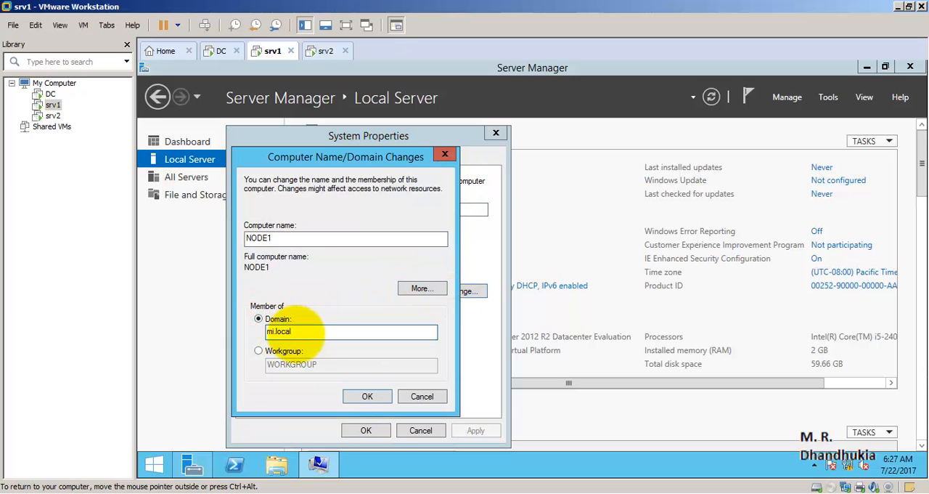
{"action": "left_click", "coordinate": [359, 396]}
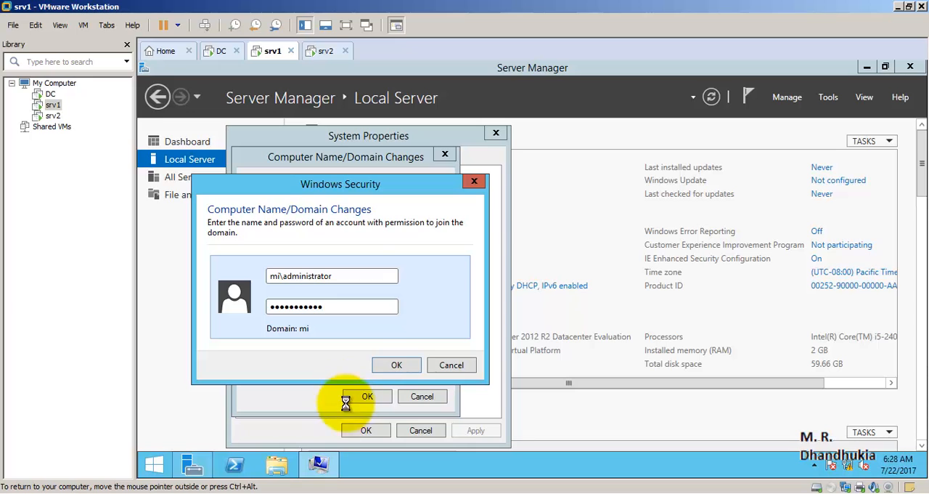
{"action": "left_click", "coordinate": [375, 366]}
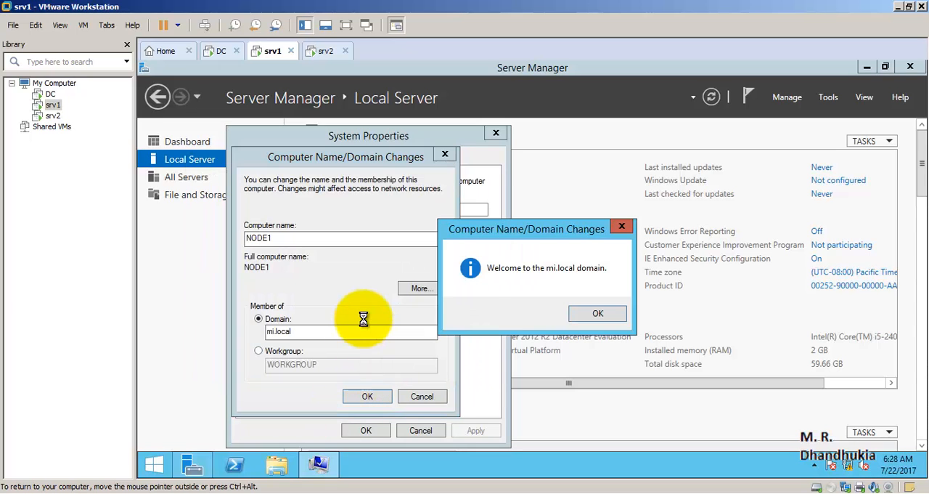
- Acknowledge the domain join messages, close System Properties and restart srv1 immediately to apply the domain change
{"action": "left_click", "coordinate": [586, 314]}
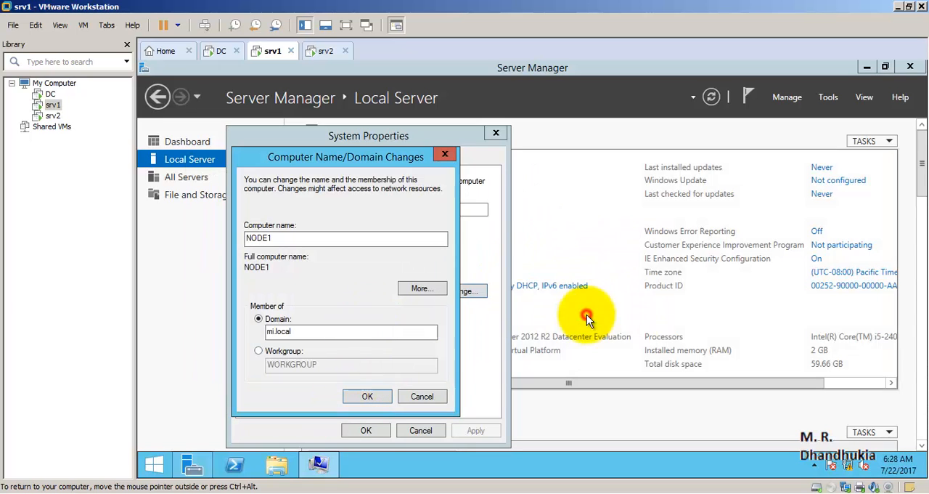
{"action": "left_click", "coordinate": [384, 396]}
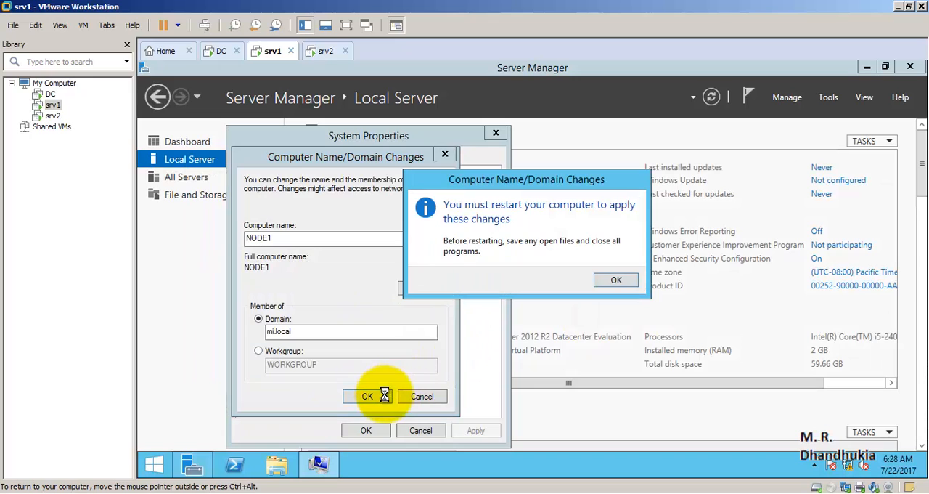
{"action": "left_click", "coordinate": [615, 281]}
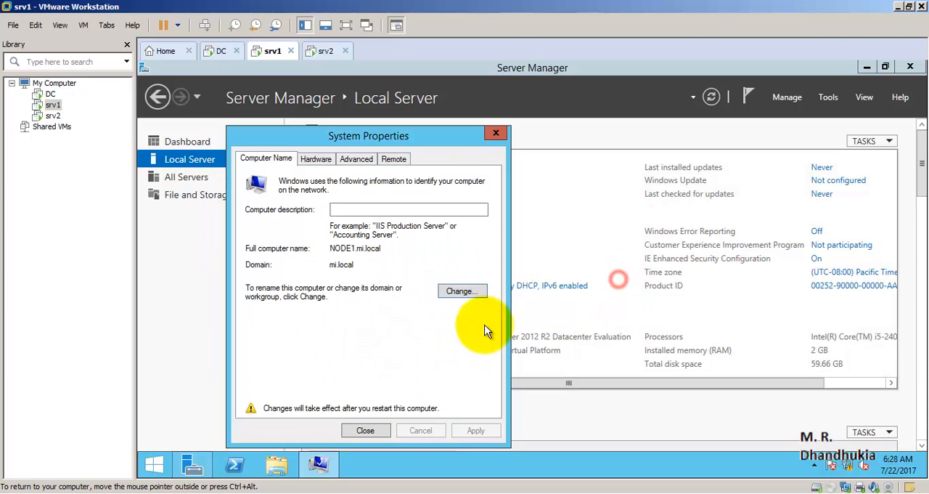
{"action": "left_click", "coordinate": [366, 431]}
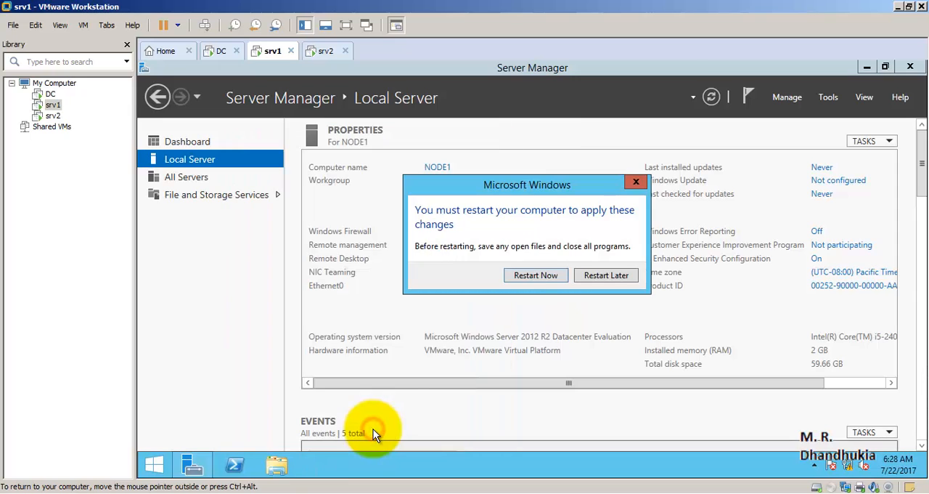
{"action": "left_click", "coordinate": [533, 275]}
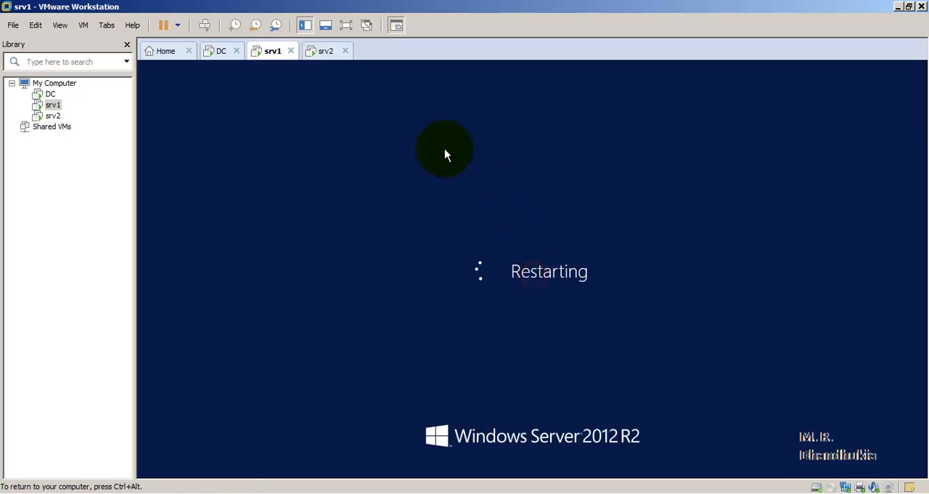
- Switch to srv2, close its network windows and open NODE2's computer name and domain change settings
{"action": "left_click", "coordinate": [326, 51]}
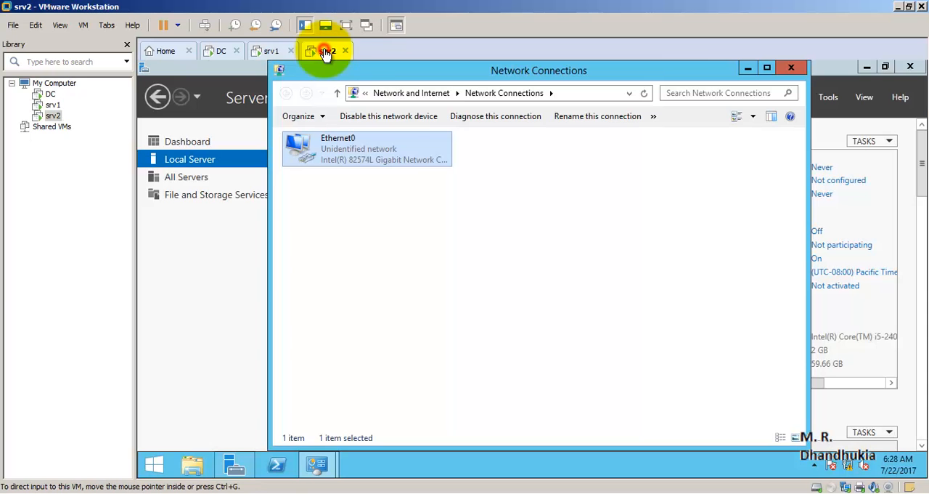
{"action": "left_click", "coordinate": [791, 68]}
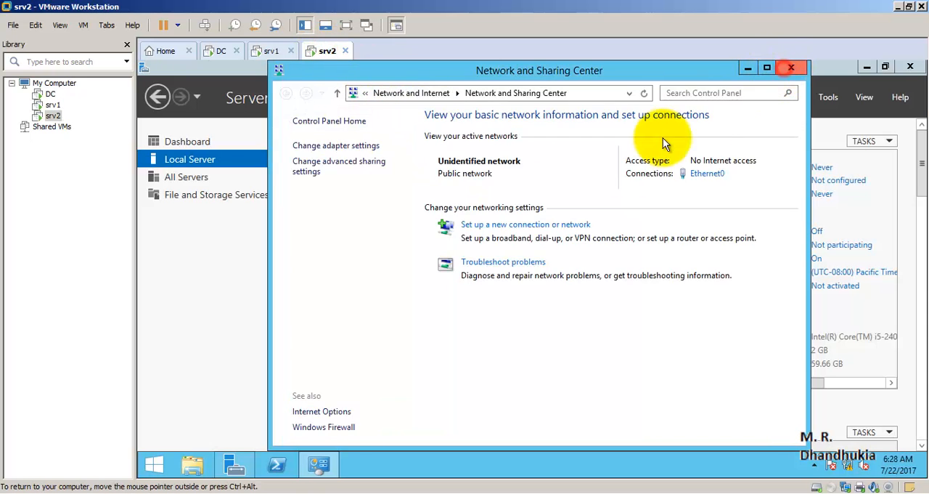
{"action": "left_click", "coordinate": [790, 67]}
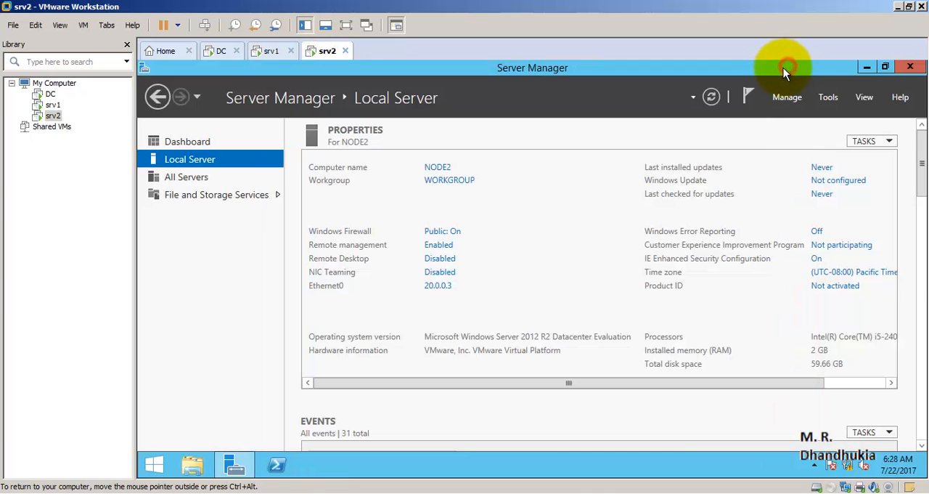
{"action": "left_click", "coordinate": [469, 181]}
{"action": "left_click", "coordinate": [436, 290]}
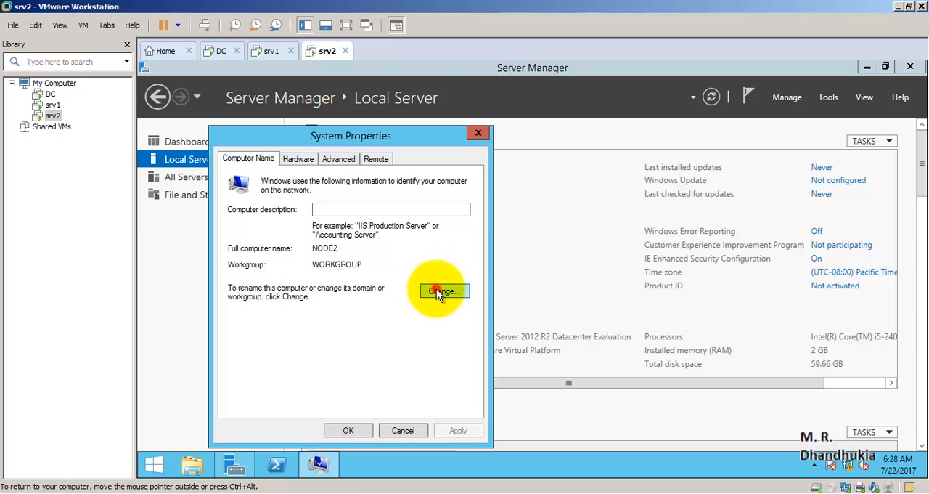
- Make NODE2 a member of the domain mi.local and submit the membership change
{"action": "left_click", "coordinate": [241, 318]}
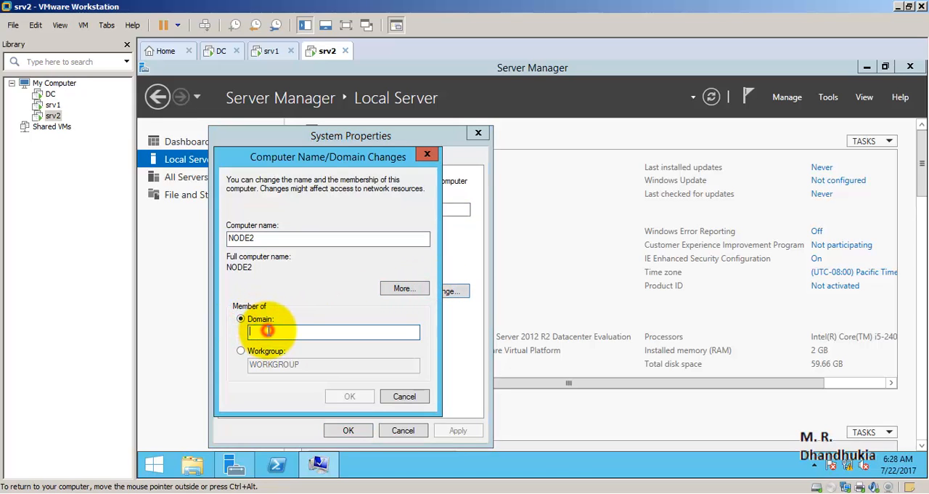
{"action": "type", "text": "mi.lo"}
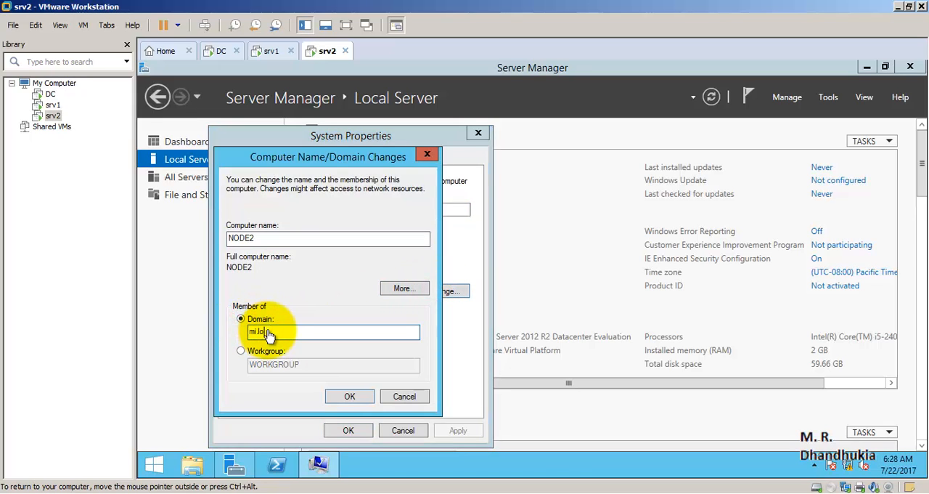
{"action": "type", "text": "cal"}
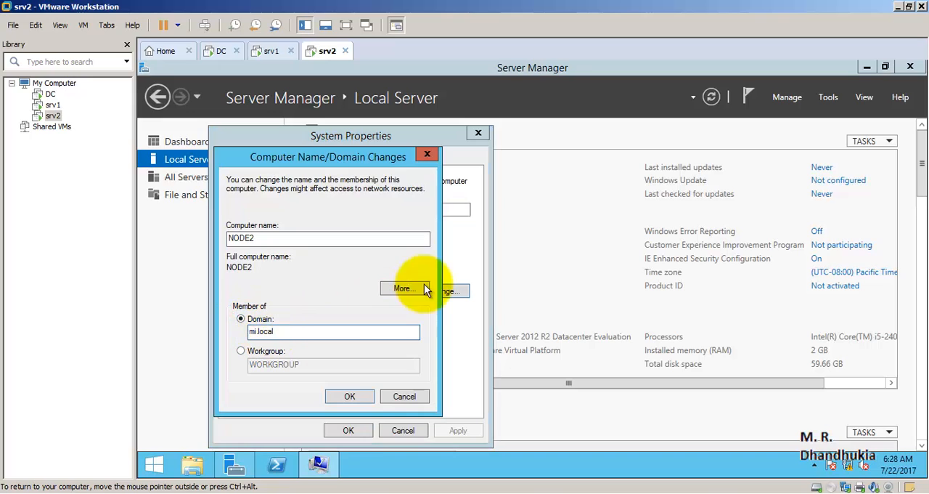
{"action": "left_click", "coordinate": [349, 396]}
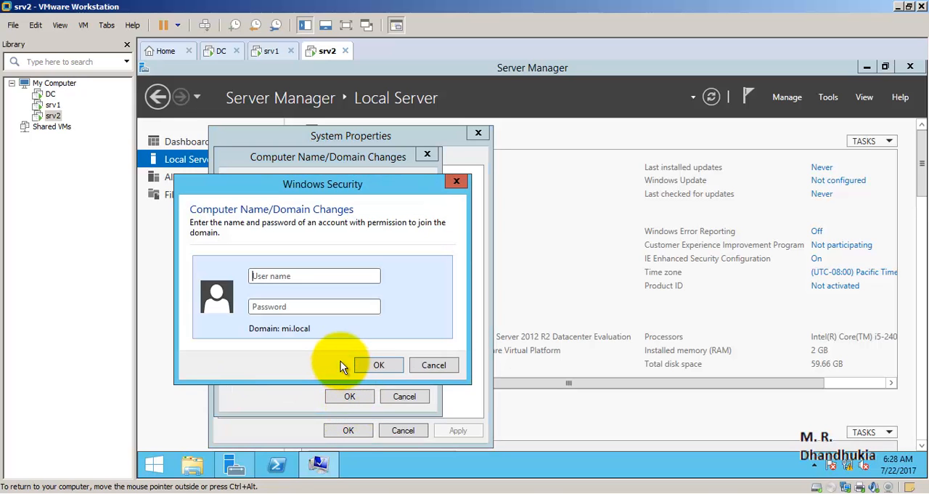
- Authorise NODE2's domain join with the user name mi\administrator and the account password
{"action": "type", "text": "mi\\administrator"}
{"action": "key", "text": "Tab"}
{"action": "type", "text": "Pa$$w0rd"}
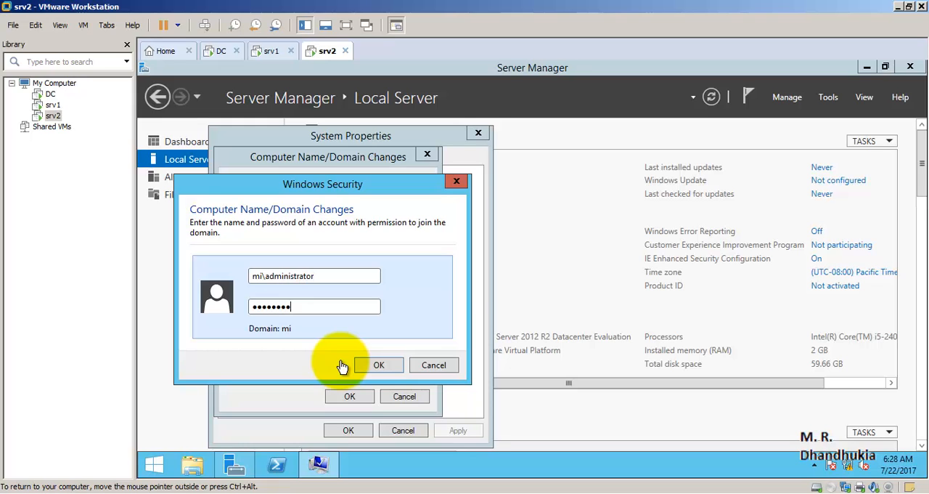
{"action": "type", "text": "123"}
{"action": "left_click", "coordinate": [362, 364]}
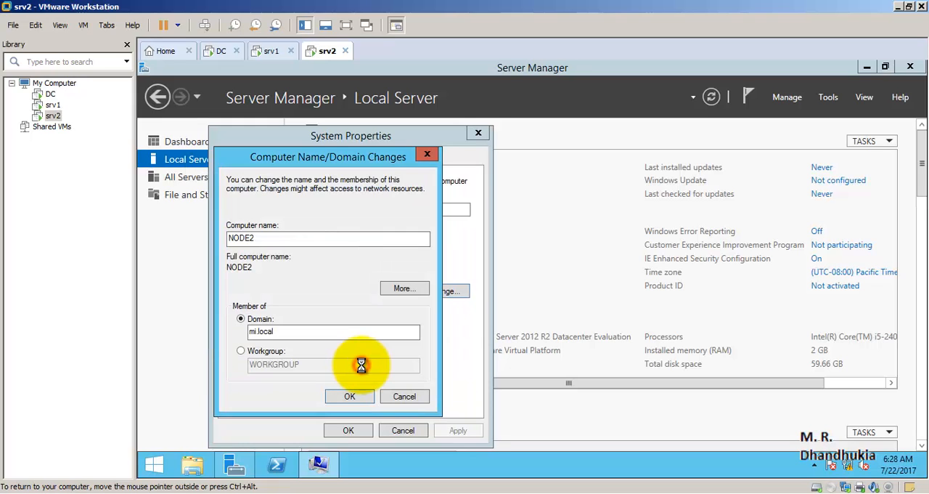
- Acknowledge the join messages for NODE2, close System Properties and restart srv2 immediately
{"action": "left_click", "coordinate": [587, 311]}
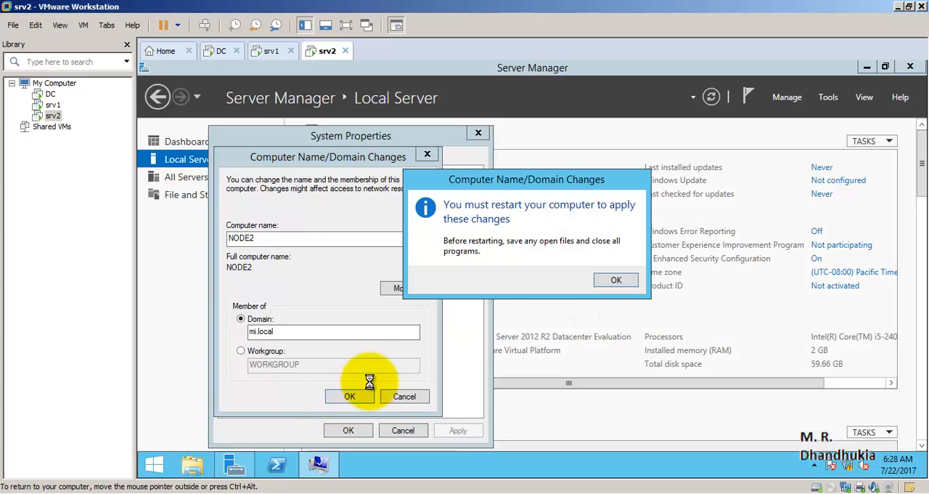
{"action": "left_click", "coordinate": [604, 278]}
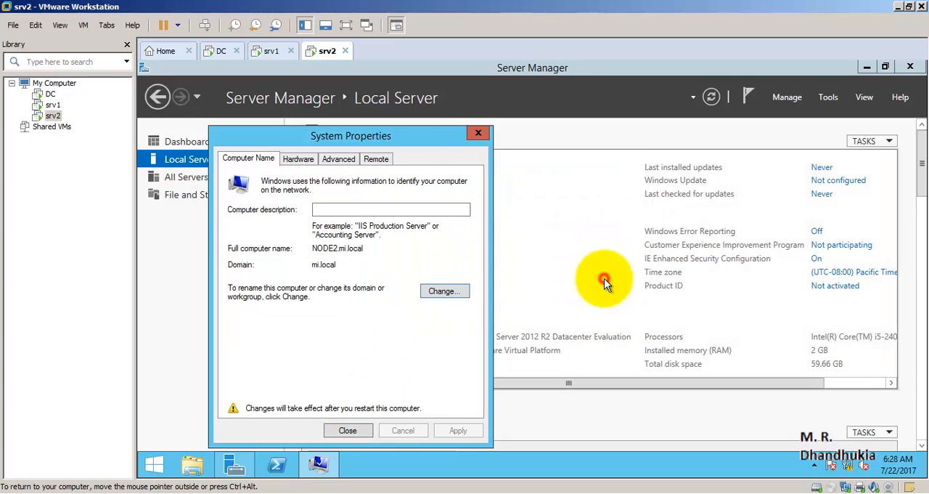
{"action": "left_click", "coordinate": [348, 430]}
{"action": "left_click", "coordinate": [526, 275]}
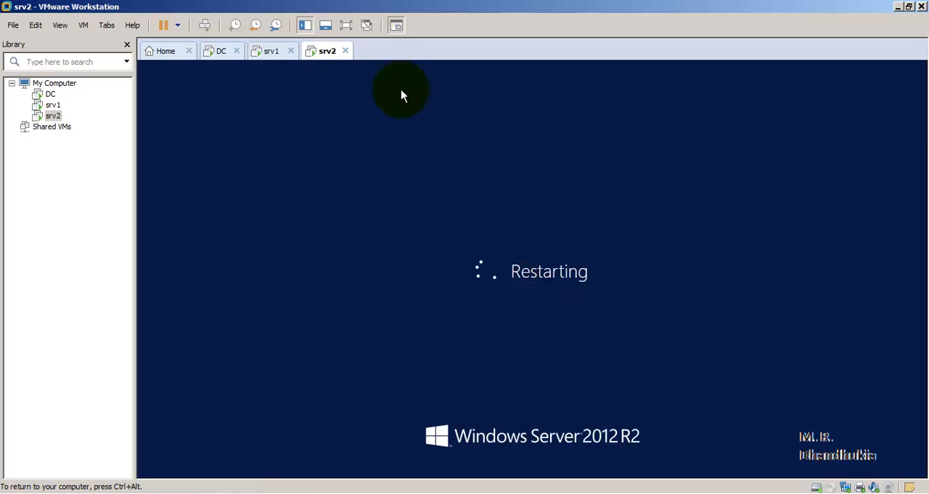
- Check the restart progress of the srv1 and srv2 virtual machines, finishing on srv1
{"action": "left_click", "coordinate": [271, 52]}
{"action": "left_click", "coordinate": [324, 56]}
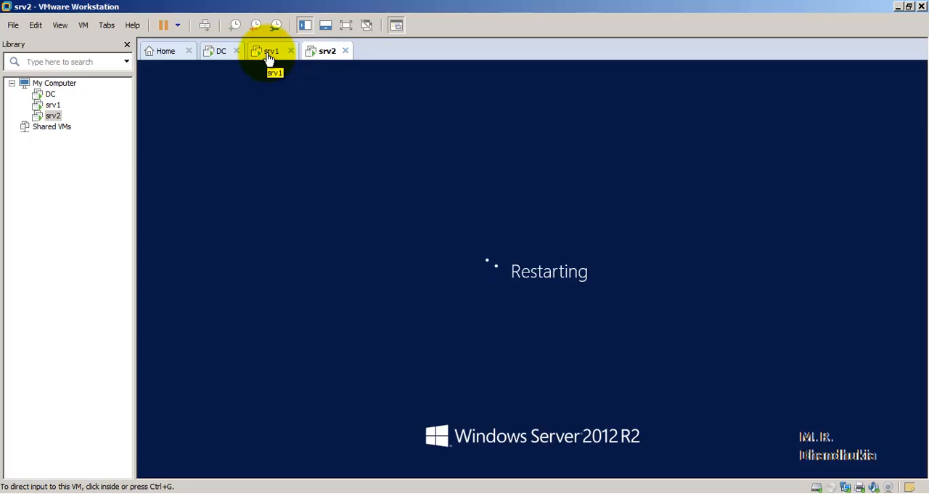
{"action": "left_click", "coordinate": [269, 57]}
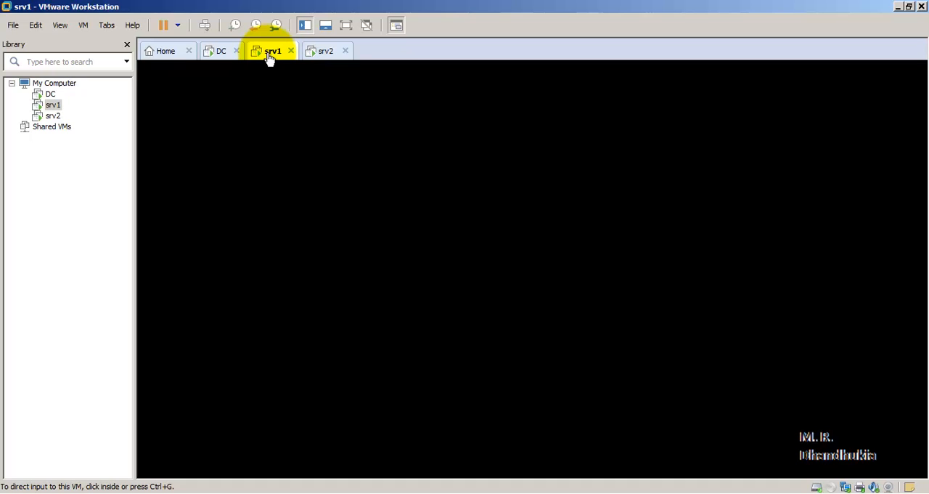
- Bring up the Windows sign-in screen on srv1 and choose to sign in as another user
{"action": "left_click", "coordinate": [314, 52]}
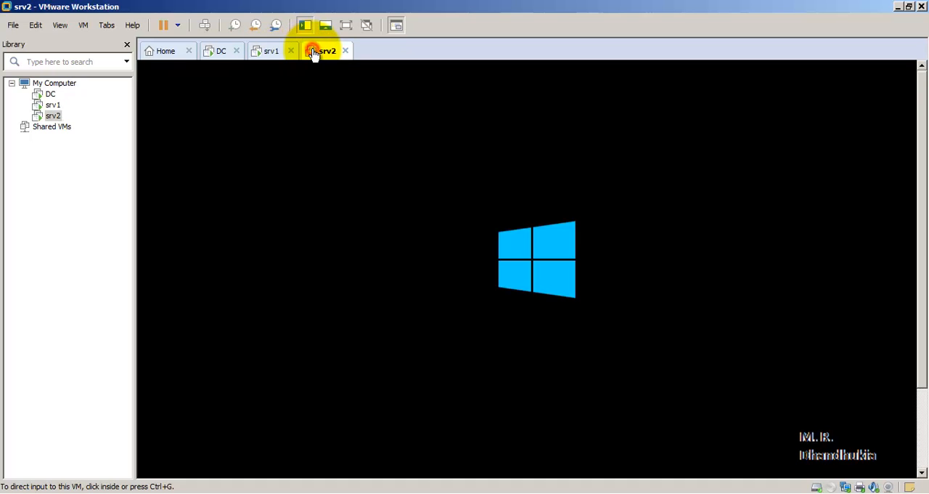
{"action": "left_click", "coordinate": [270, 56]}
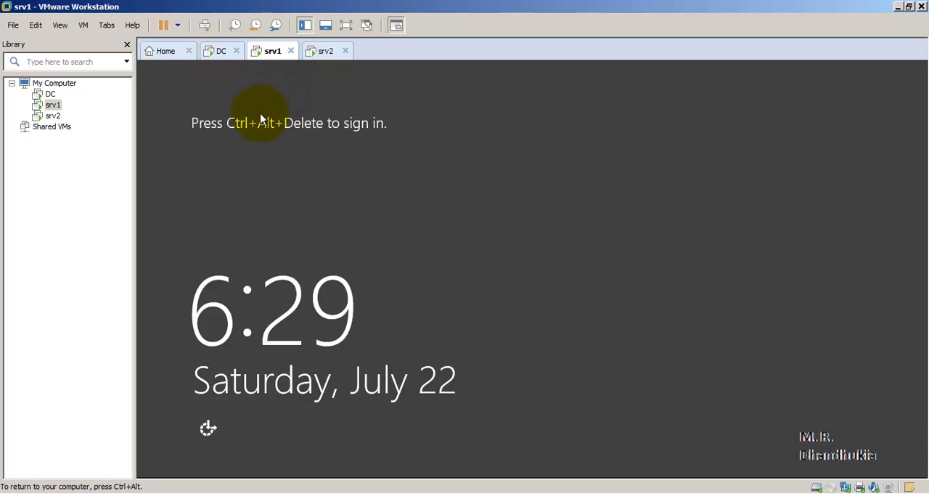
{"action": "left_click", "coordinate": [84, 26]}
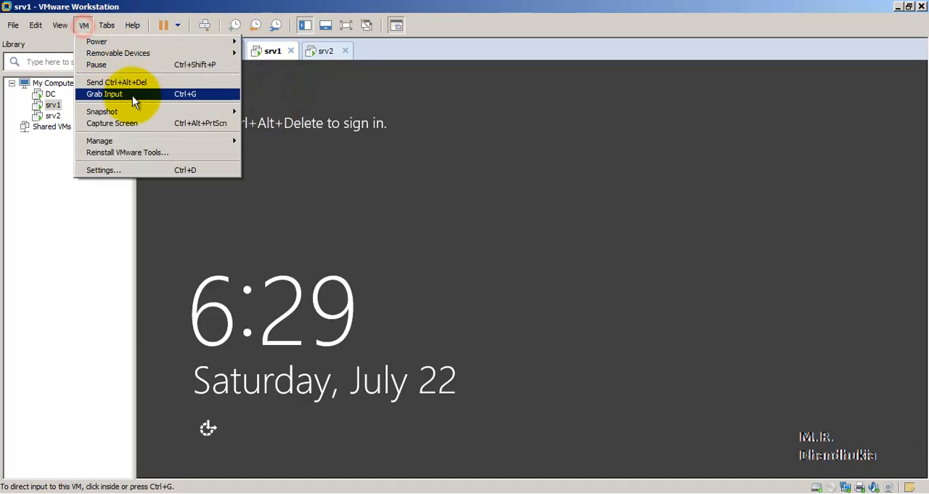
{"action": "left_click", "coordinate": [125, 78]}
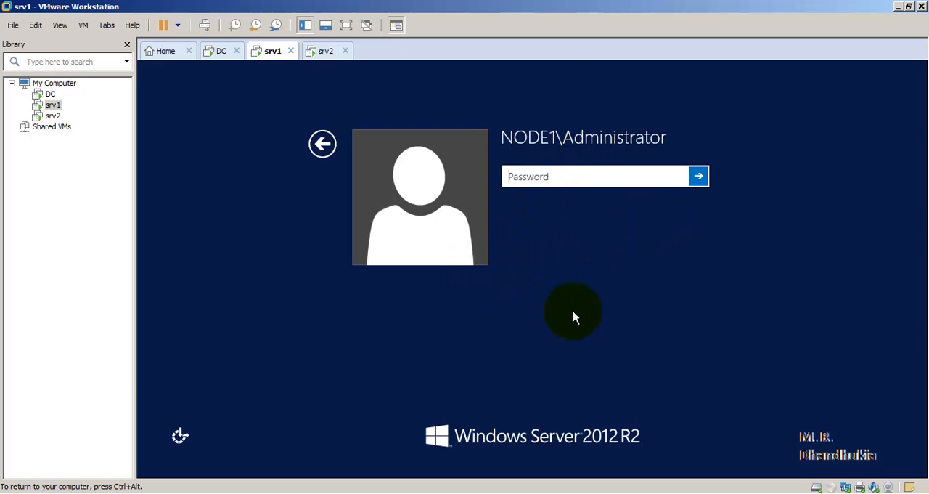
{"action": "left_click", "coordinate": [324, 149]}
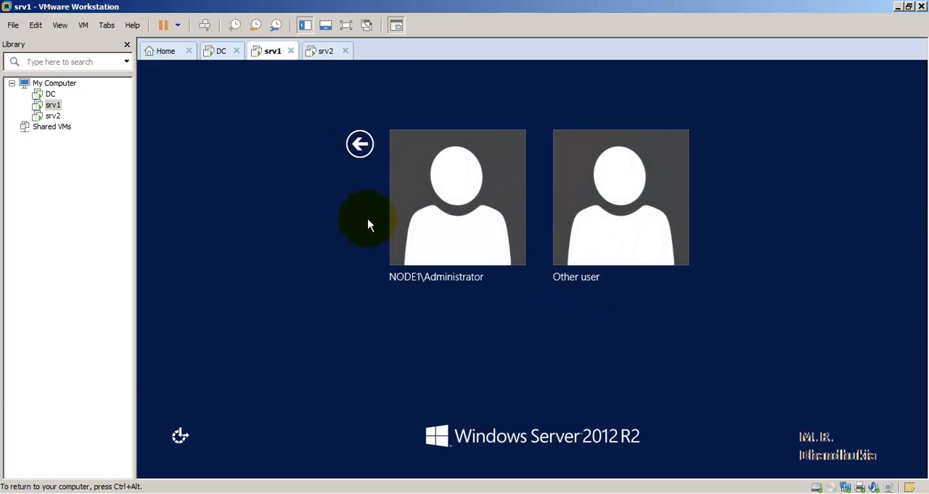
{"action": "left_click", "coordinate": [631, 222]}
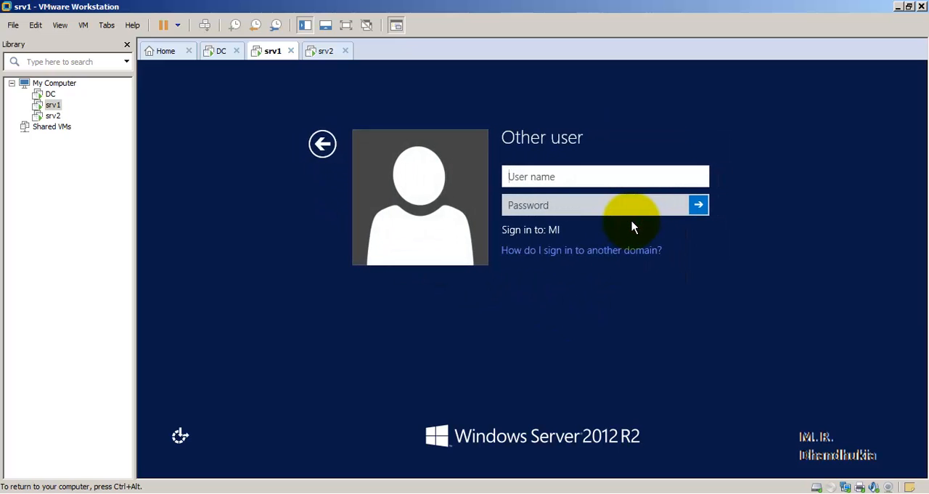
- Sign in to srv1 with the user name mi\administrator and the account password
{"action": "type", "text": "mi\\admin"}
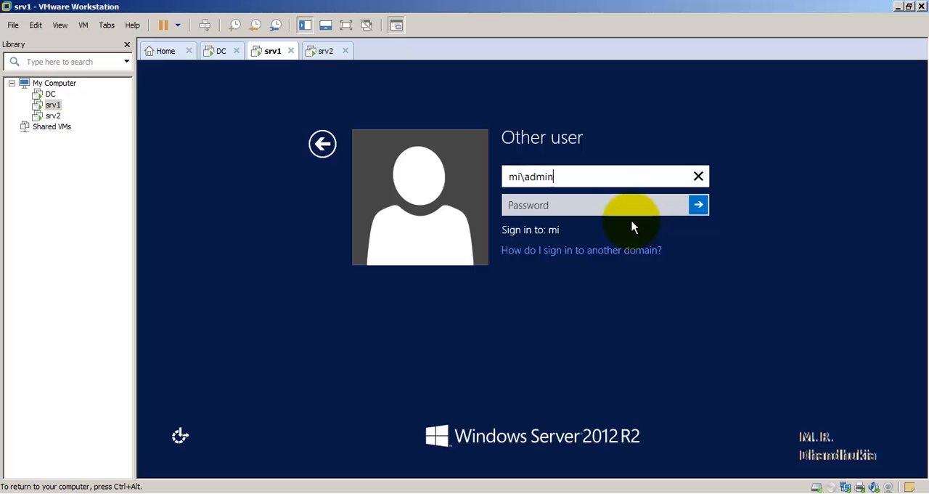
{"action": "type", "text": "istrator"}
{"action": "key", "text": "Tab"}
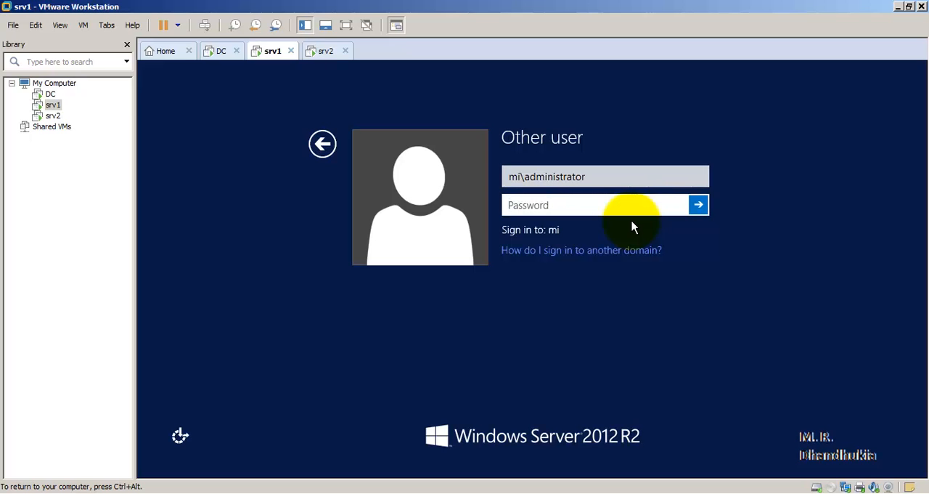
{"action": "type", "text": "***********"}
{"action": "left_click", "coordinate": [698, 207]}
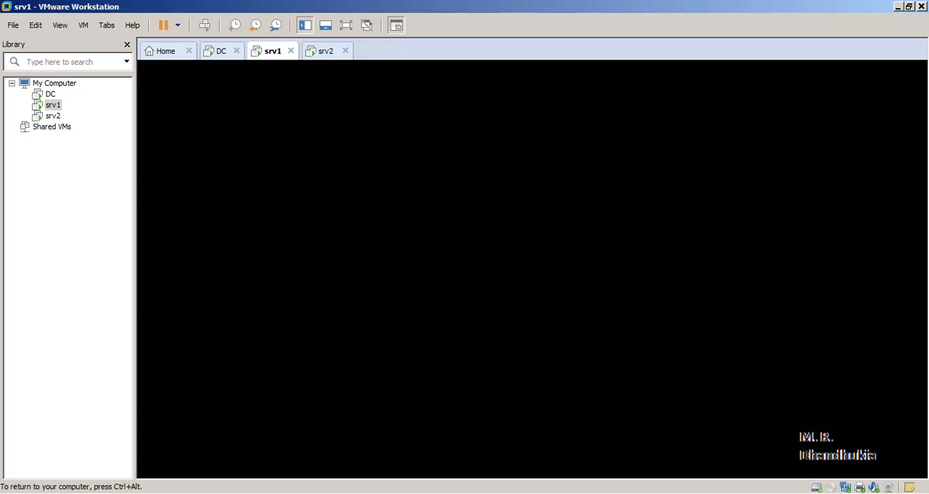
- Check the startup progress of srv2 and the sign-in progress of srv1, finishing on srv1
{"action": "left_click", "coordinate": [326, 52]}
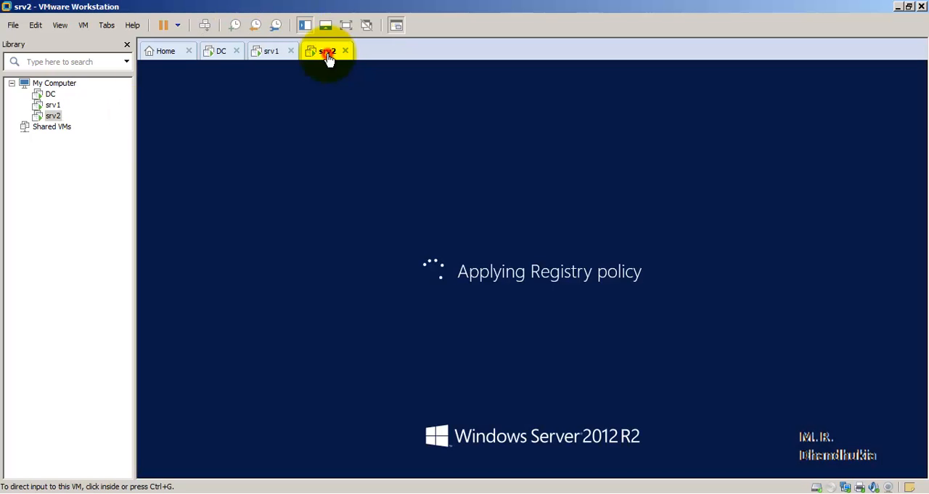
{"action": "left_click", "coordinate": [275, 53]}
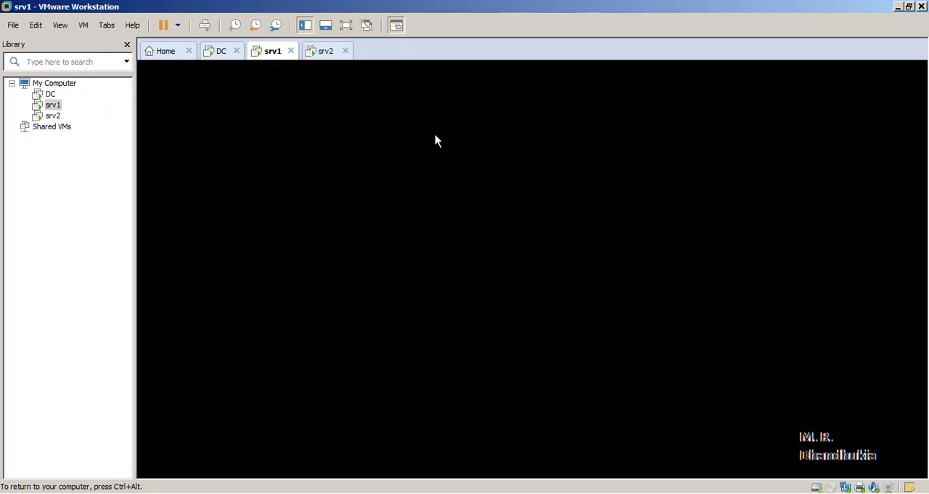
{"action": "left_click", "coordinate": [324, 57]}
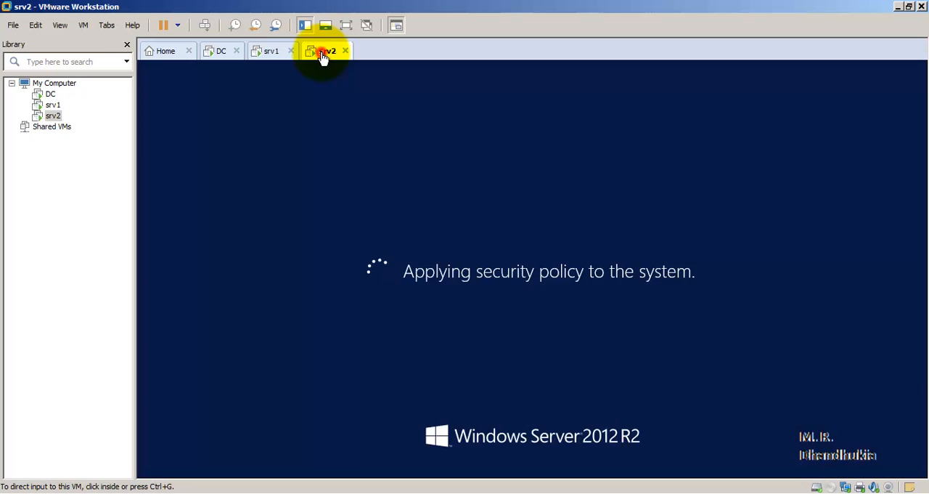
{"action": "left_click", "coordinate": [270, 56]}
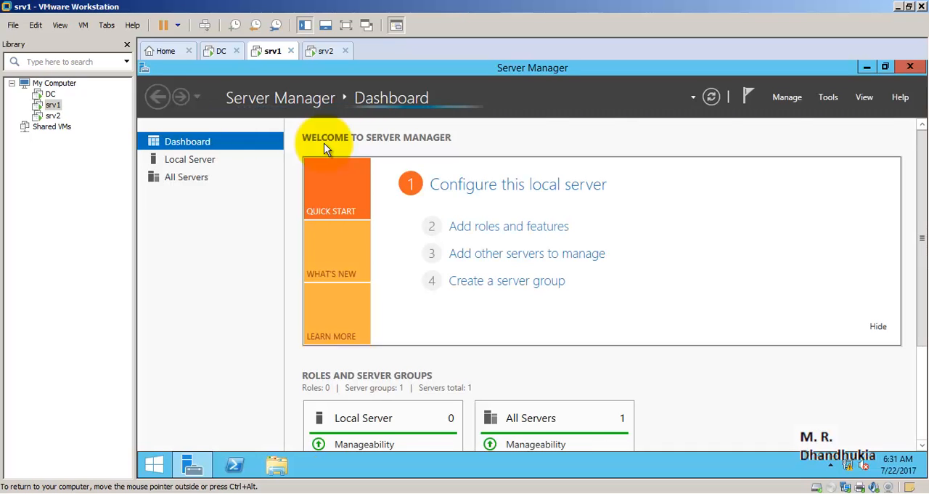
- Bring up the Windows sign-in screen on srv2 and choose to sign in as another user
{"action": "left_click", "coordinate": [324, 57]}
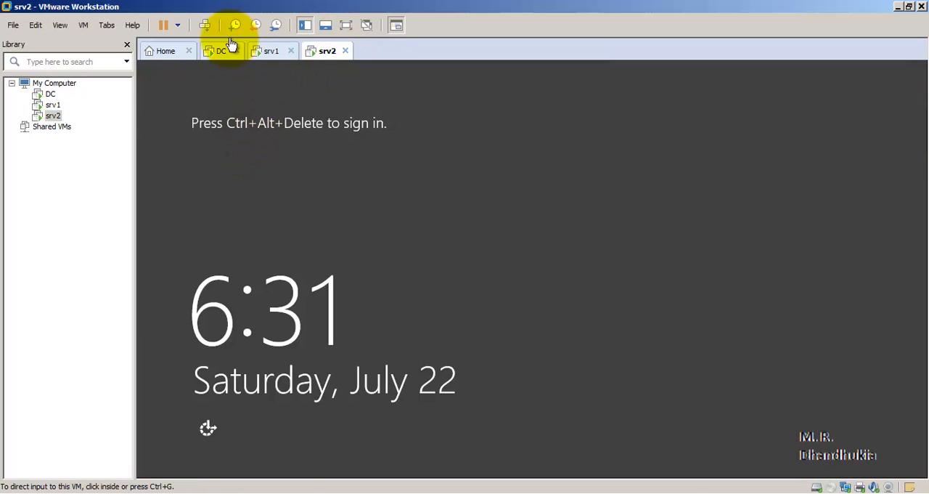
{"action": "left_click", "coordinate": [203, 25]}
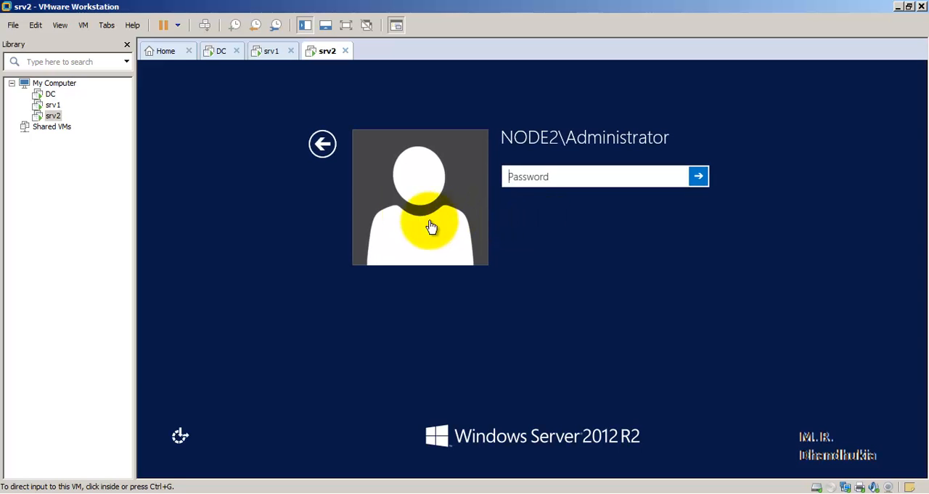
{"action": "left_click", "coordinate": [323, 143]}
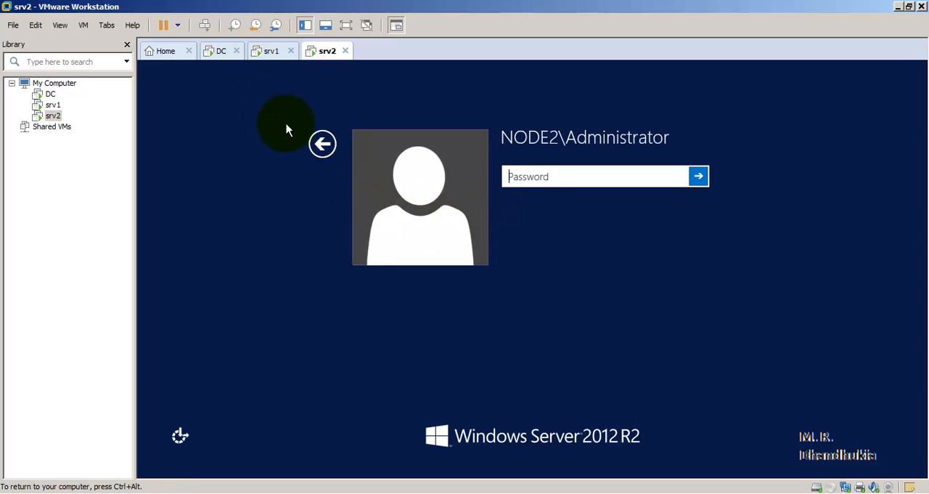
{"action": "left_click", "coordinate": [322, 144]}
{"action": "left_click", "coordinate": [556, 219]}
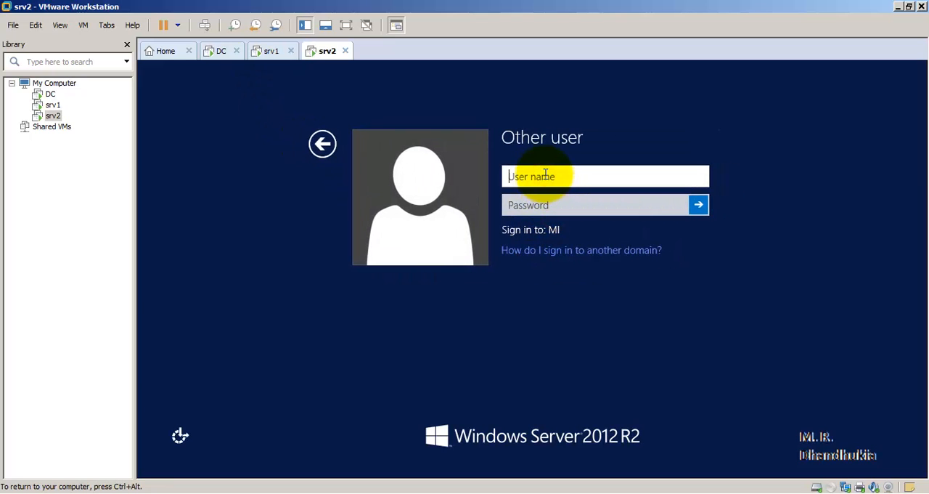
- Sign in to srv2 with the user name mi\administrator and the account password
{"action": "type", "text": "mi\\administraot"}
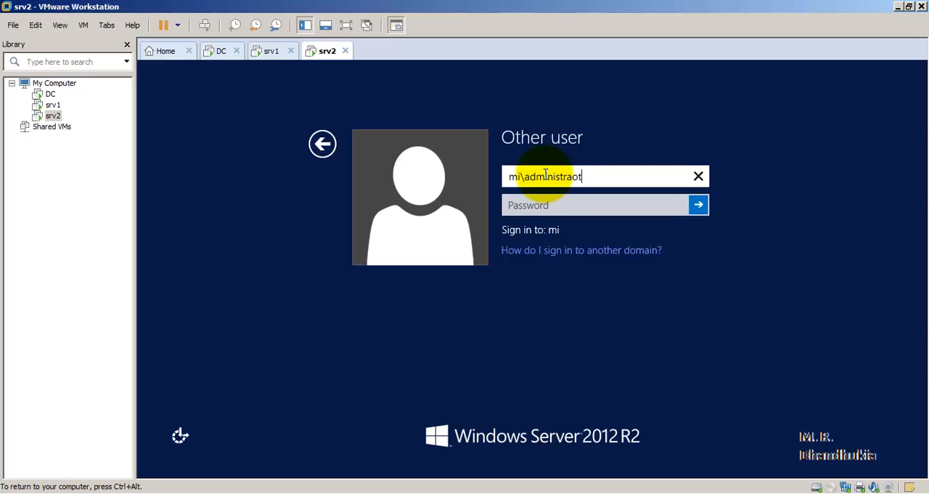
{"action": "key", "text": "BackSpace"}
{"action": "key", "text": "BackSpace"}
{"action": "type", "text": "tor"}
{"action": "key", "text": "Tab"}
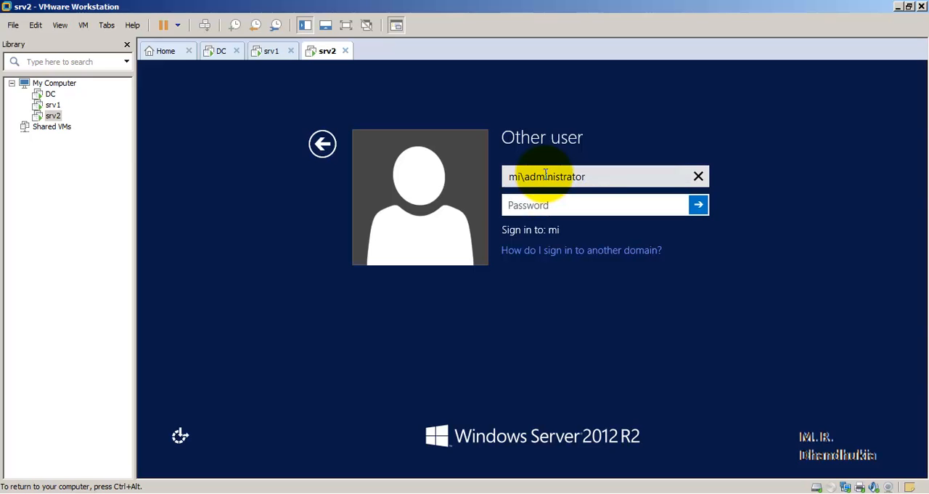
{"action": "type", "text": "Pa$$w0rd123"}
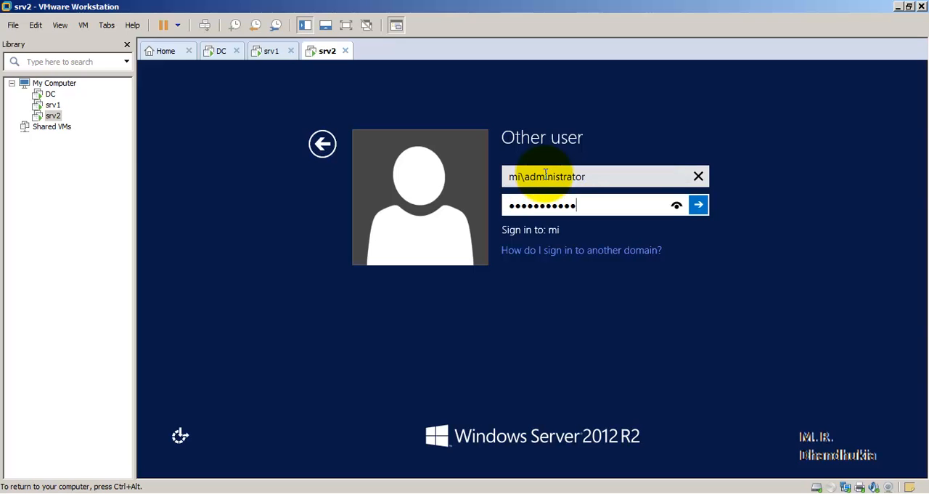
{"action": "left_click", "coordinate": [698, 205]}
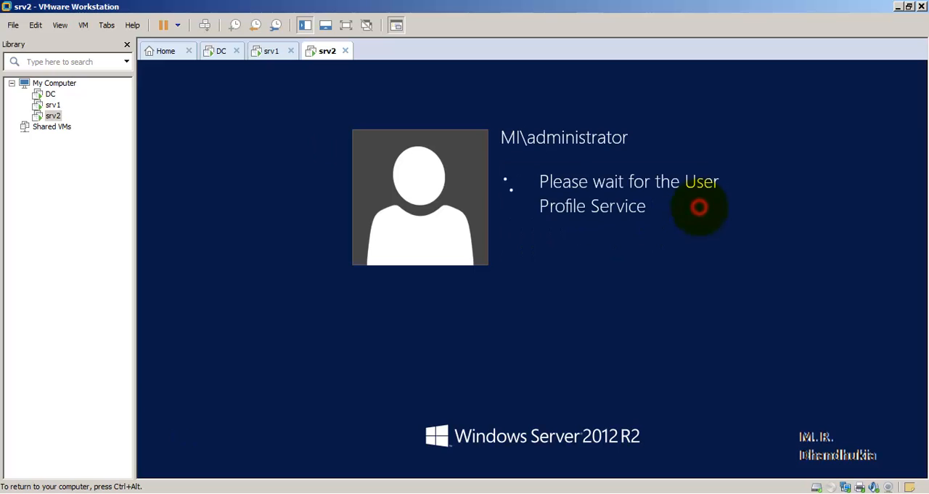
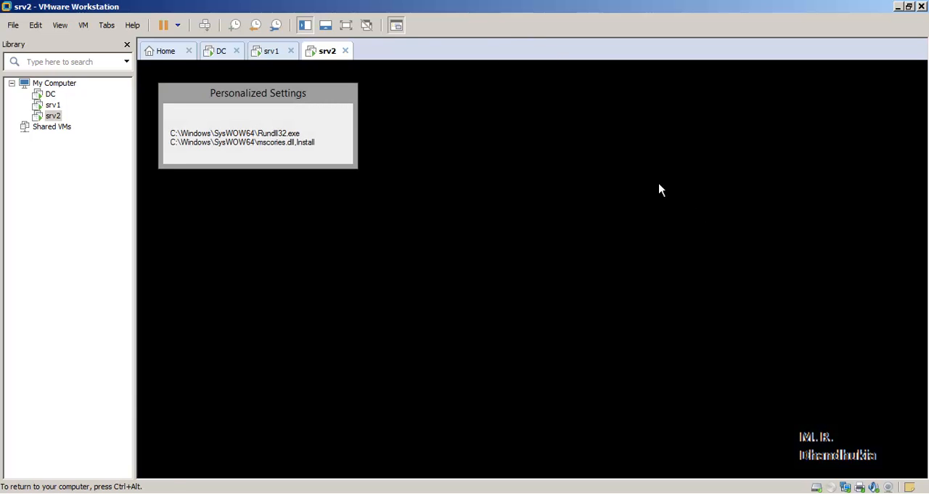
- Check the computer name, mi.local domain and address in the local server properties on srv1 and srv2, finishing on srv1
{"action": "left_click", "coordinate": [263, 57]}
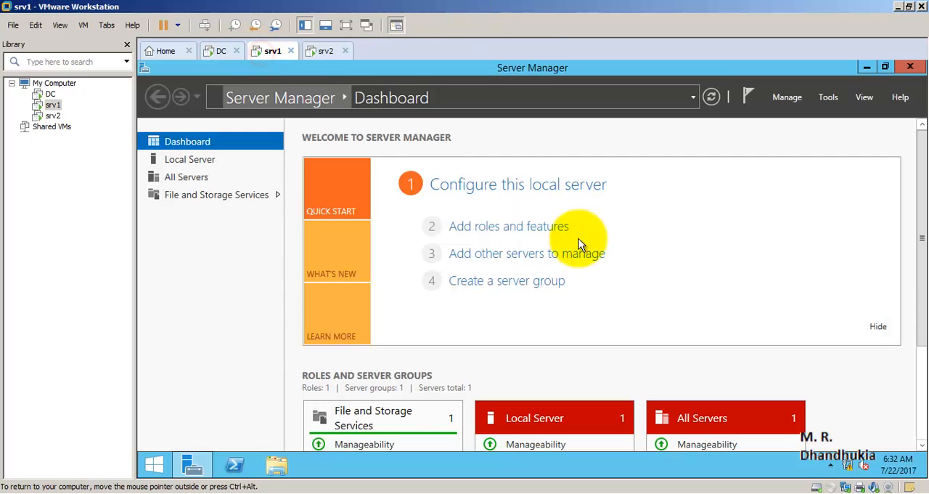
{"action": "left_click", "coordinate": [461, 184]}
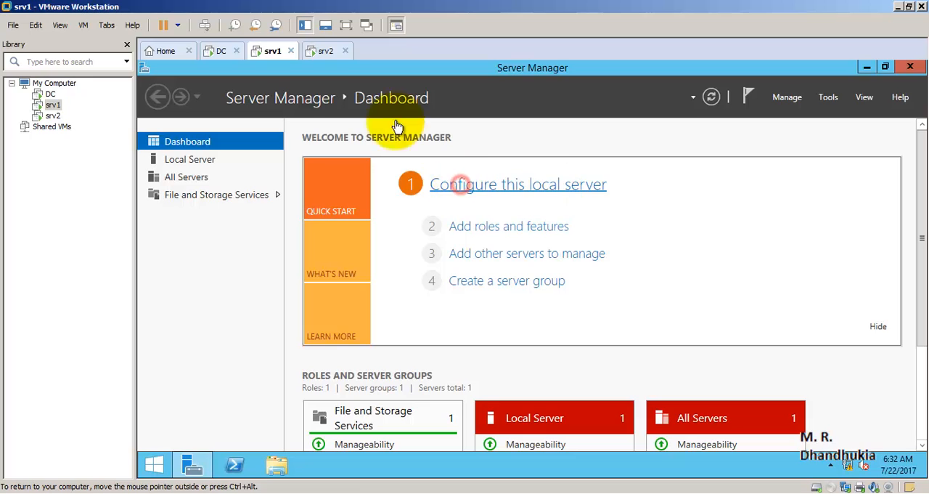
{"action": "left_click", "coordinate": [324, 50]}
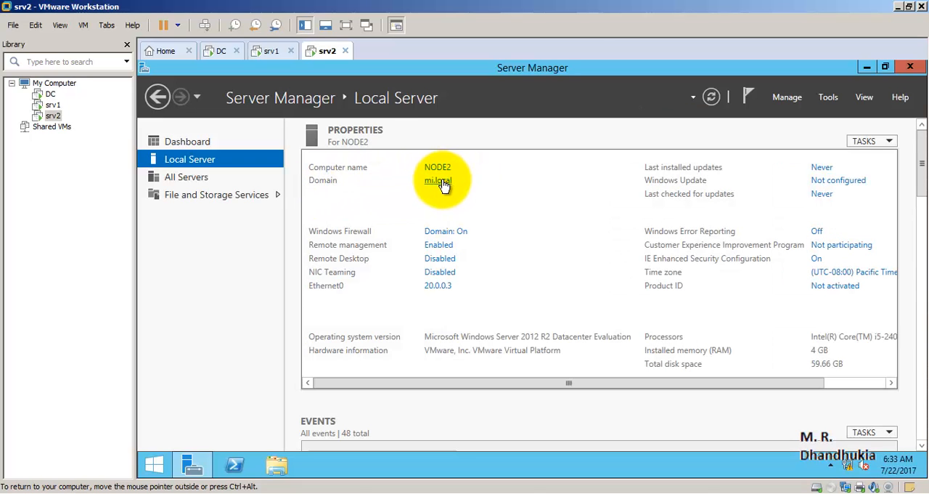
{"action": "left_click", "coordinate": [266, 51]}
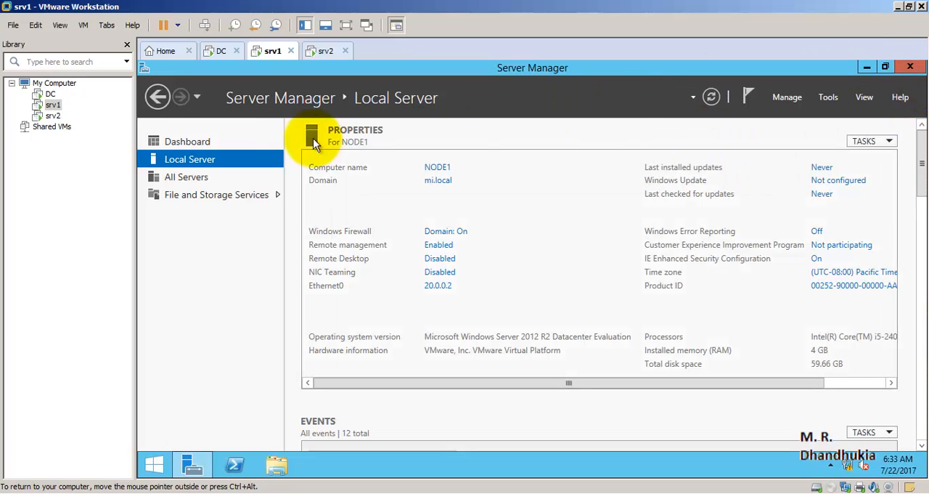
- Show srv1 full screen and start adding features with a role-based installation on NODE1.mi.local, proceeding to the feature selection
{"action": "left_click", "coordinate": [157, 97]}
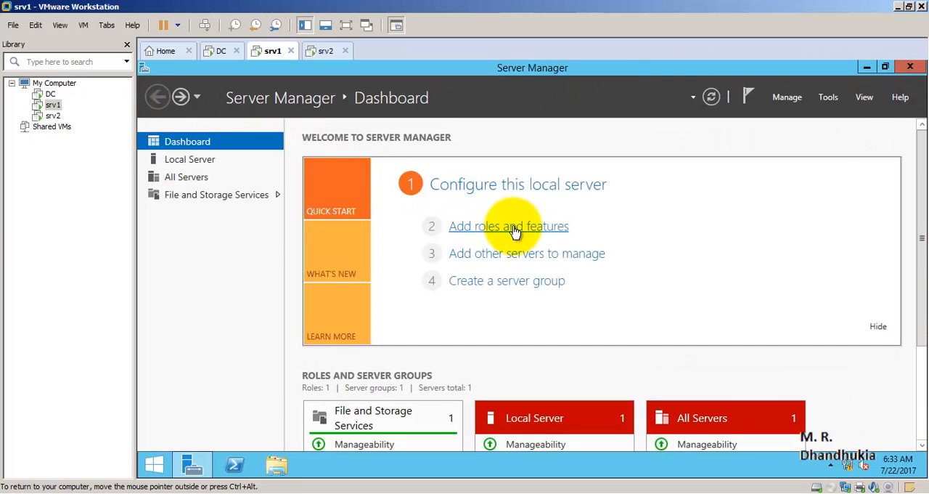
{"action": "left_click", "coordinate": [513, 227]}
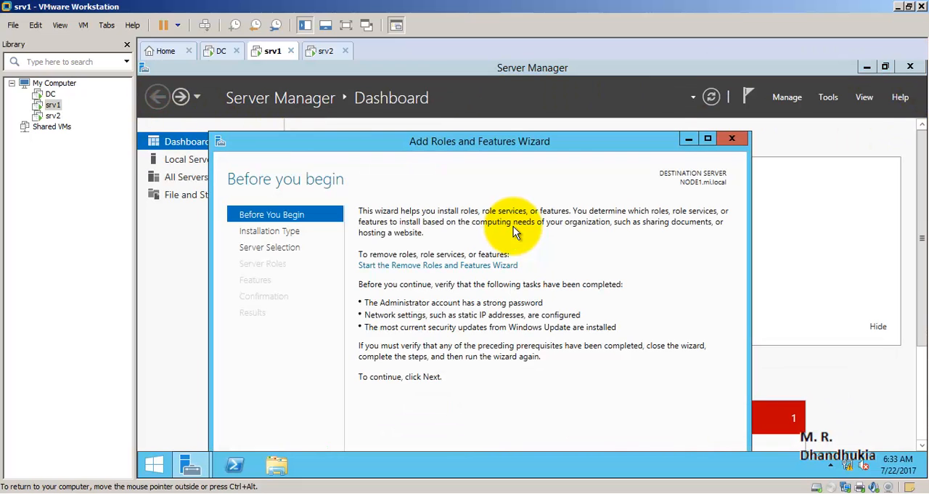
{"action": "left_click", "coordinate": [345, 24]}
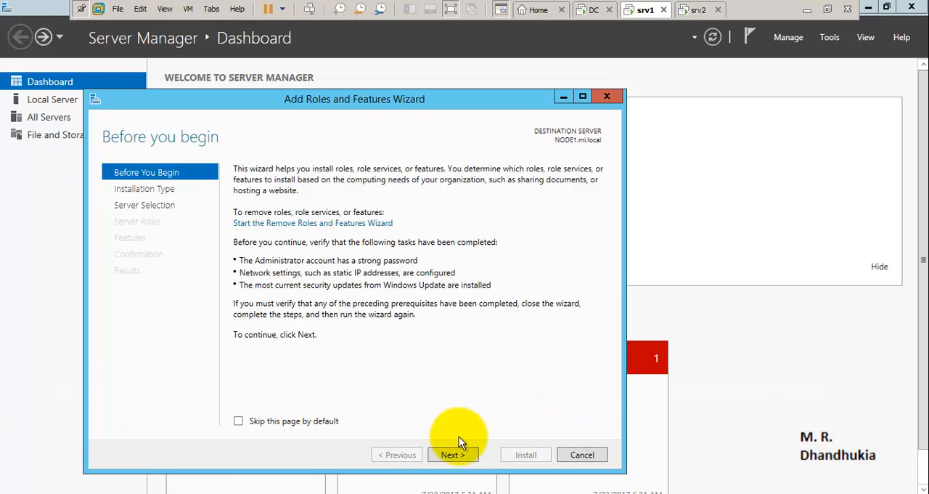
{"action": "left_click", "coordinate": [450, 454]}
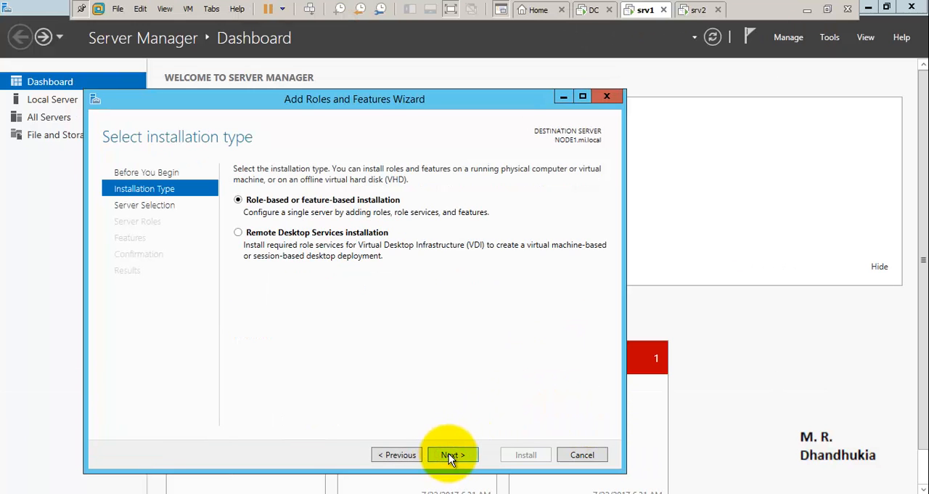
{"action": "left_click", "coordinate": [450, 455]}
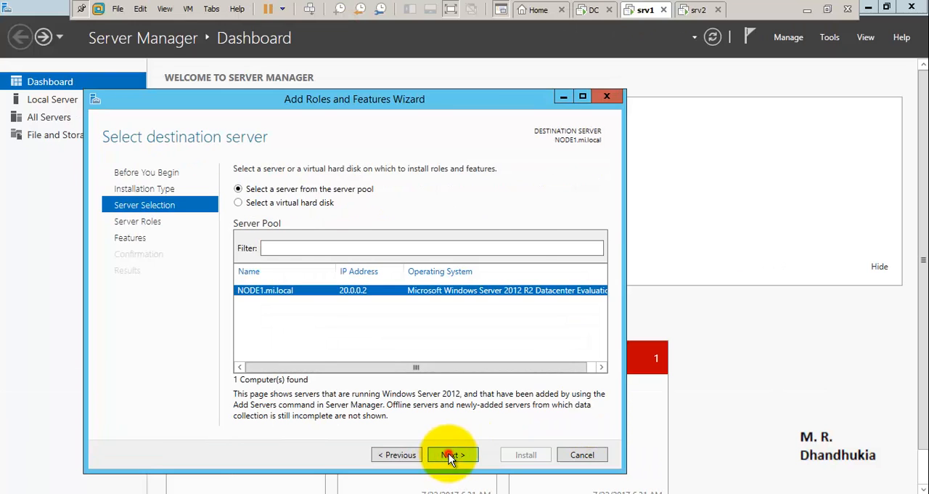
{"action": "left_click", "coordinate": [450, 454]}
{"action": "left_click", "coordinate": [450, 454]}
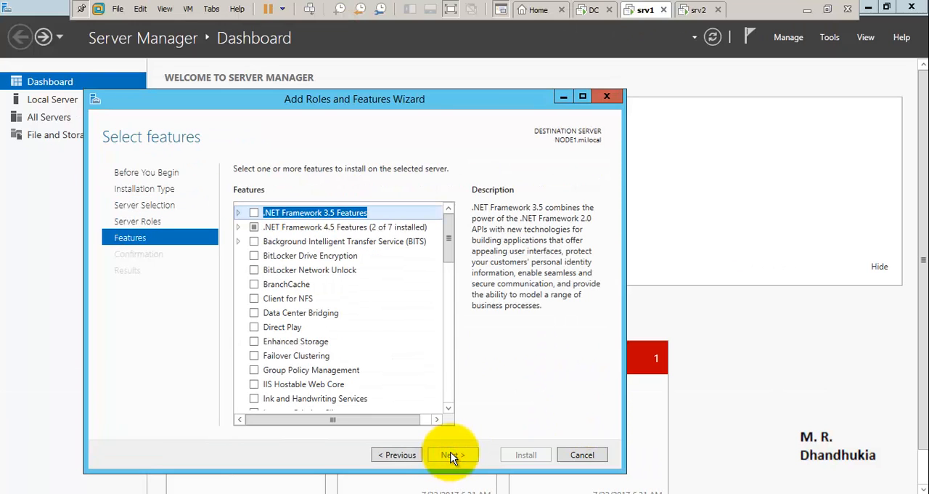
- Select Failover Clustering with its required management tools and start the installation on NODE1
{"action": "left_click", "coordinate": [253, 356]}
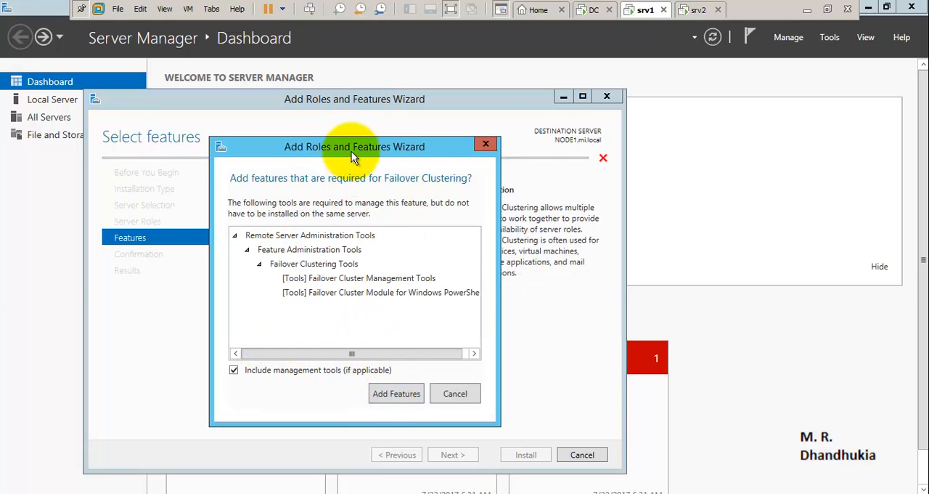
{"action": "left_click_drag", "start_coordinate": [354, 158], "coordinate": [550, 132]}
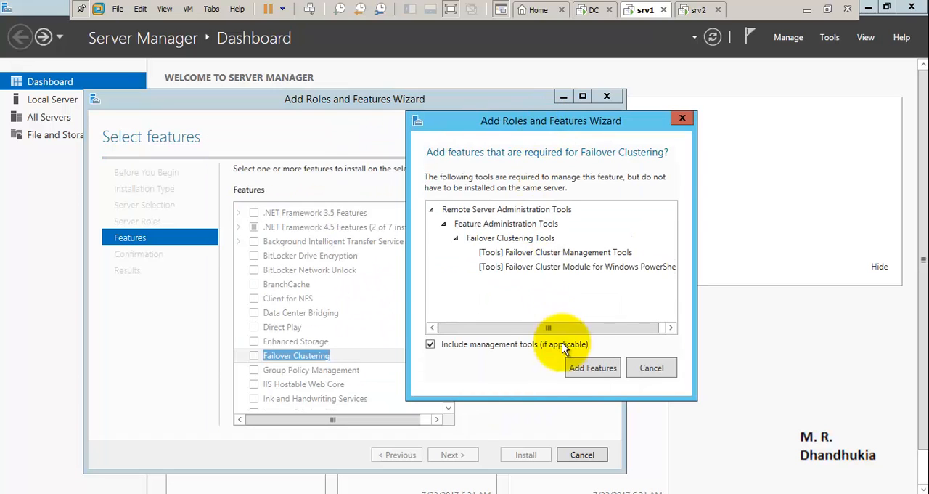
{"action": "left_click", "coordinate": [590, 368]}
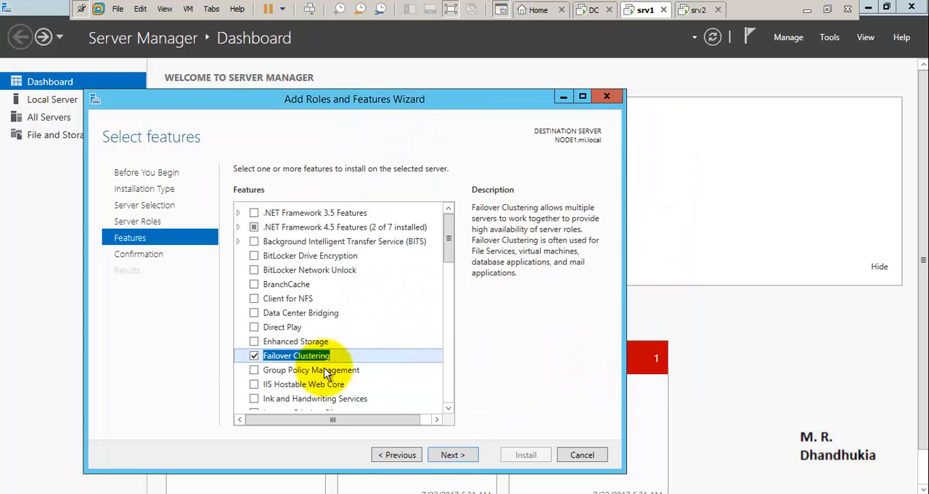
{"action": "left_click", "coordinate": [453, 453]}
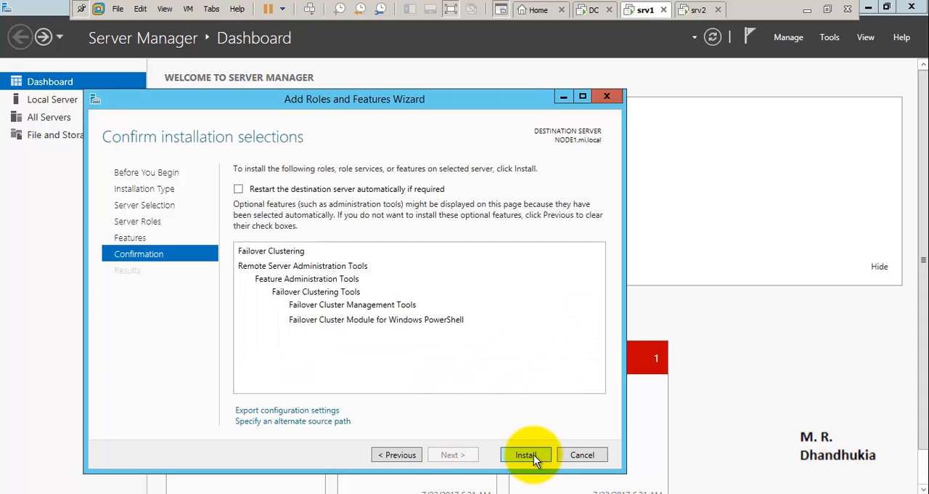
{"action": "left_click", "coordinate": [528, 454]}
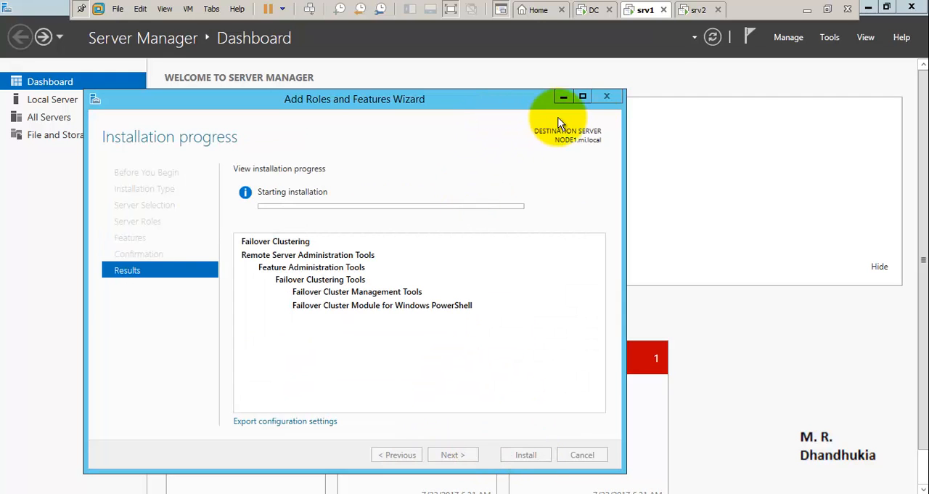
- Switch to srv2 and try to change the monitor layout of its full-screen display
{"action": "left_click", "coordinate": [697, 10]}
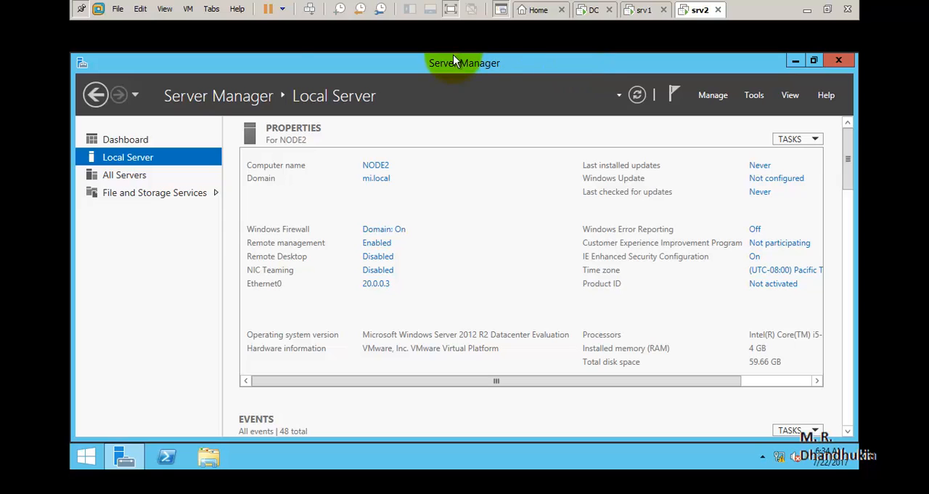
{"action": "left_click", "coordinate": [187, 14]}
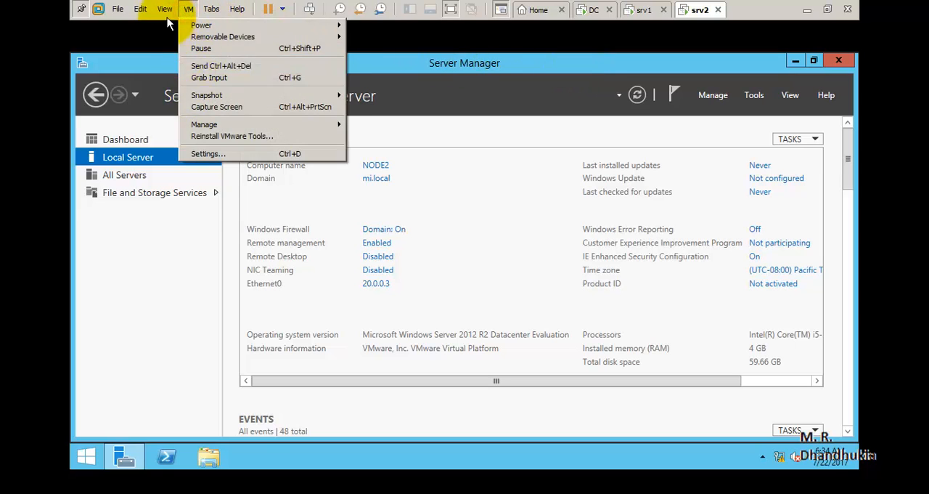
{"action": "left_click", "coordinate": [185, 88]}
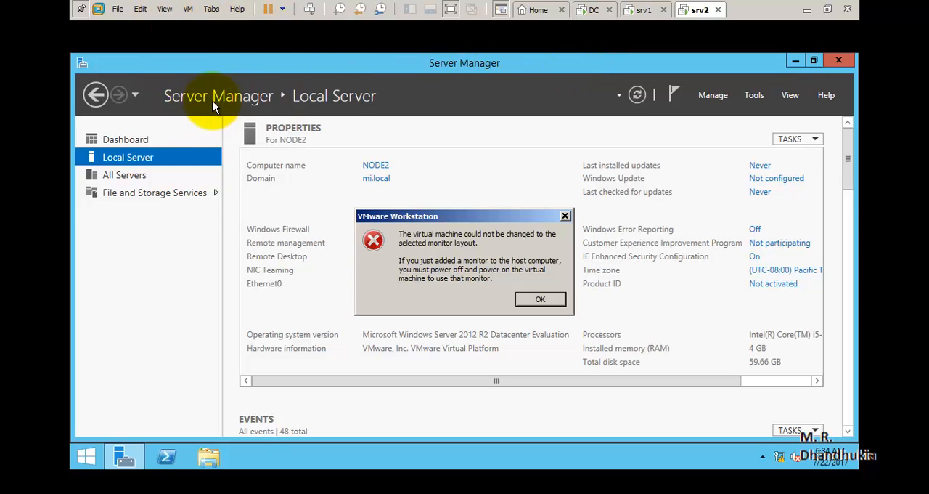
{"action": "left_click", "coordinate": [531, 302]}
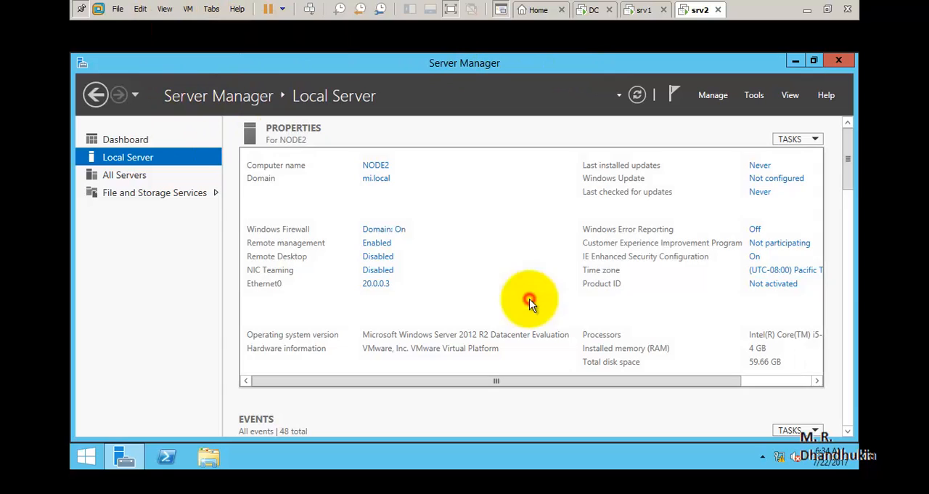
- Set srv2's display autosize to Center Guest, then back to Autofit Guest, to fit the desktop to the full screen
{"action": "left_click", "coordinate": [188, 9]}
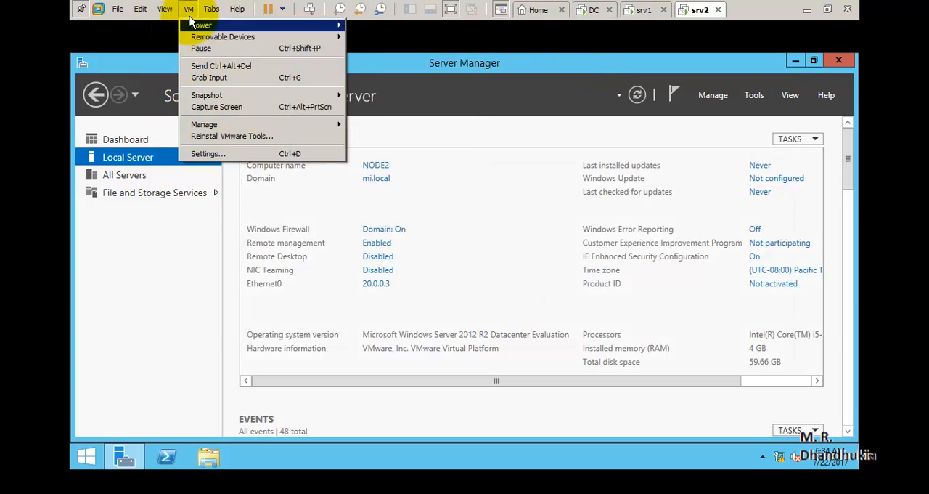
{"action": "mouse_move", "coordinate": [165, 9]}
{"action": "mouse_move", "coordinate": [203, 110]}
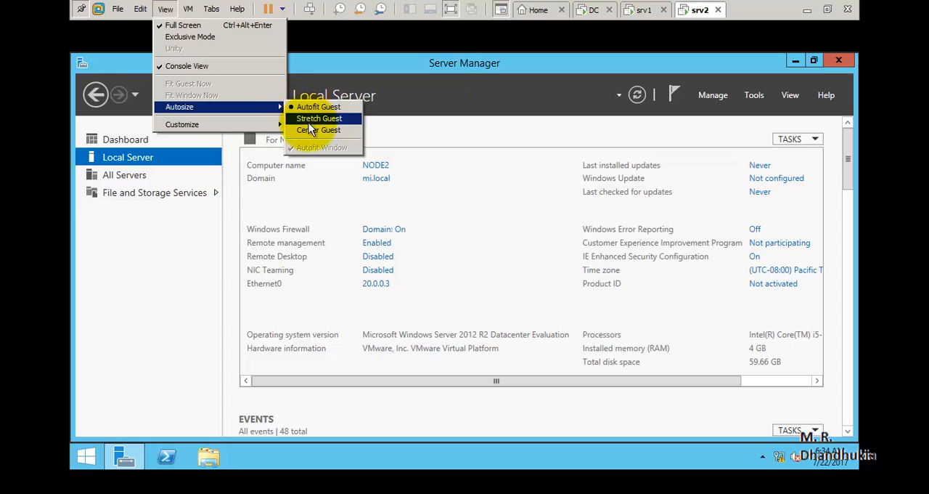
{"action": "left_click", "coordinate": [306, 127]}
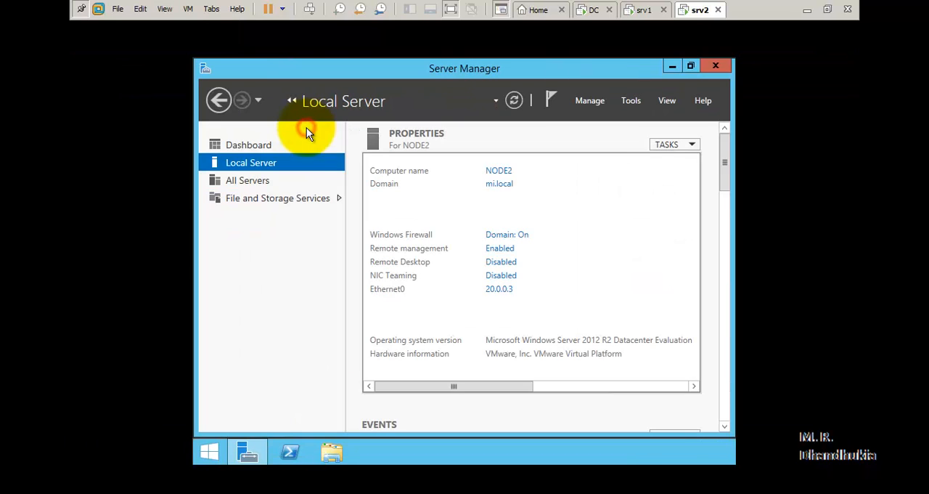
{"action": "left_click", "coordinate": [174, 13]}
{"action": "mouse_move", "coordinate": [266, 107]}
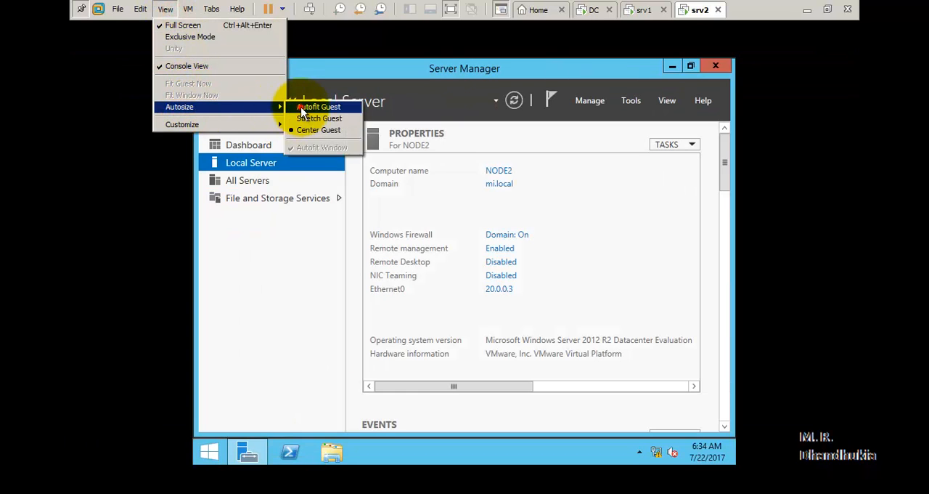
{"action": "left_click", "coordinate": [303, 109]}
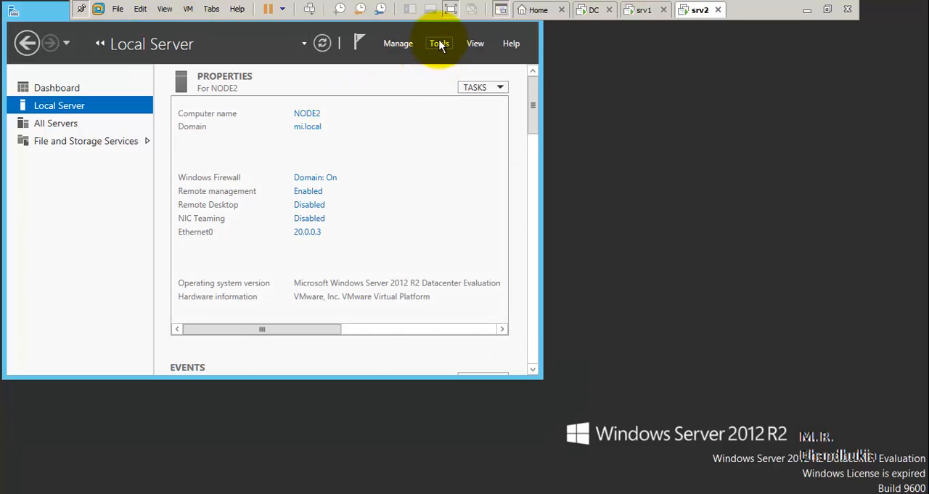
- Start adding features from the srv2 dashboard with a role-based installation on NODE2.mi.local, proceeding to the feature selection
{"action": "left_click", "coordinate": [62, 88]}
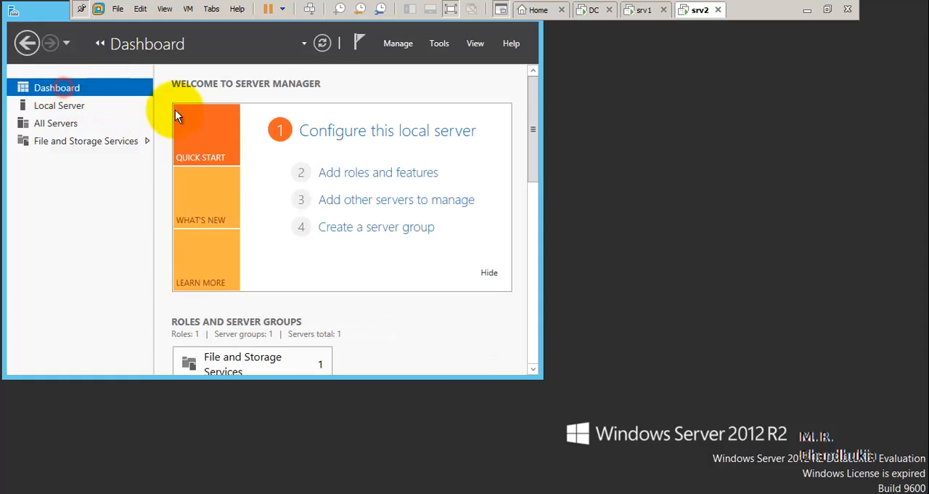
{"action": "left_click", "coordinate": [365, 177]}
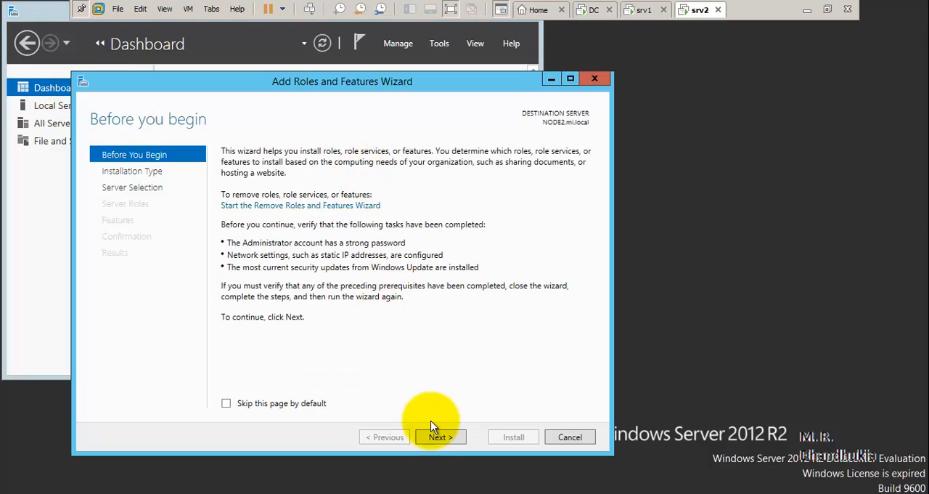
{"action": "left_click", "coordinate": [437, 436]}
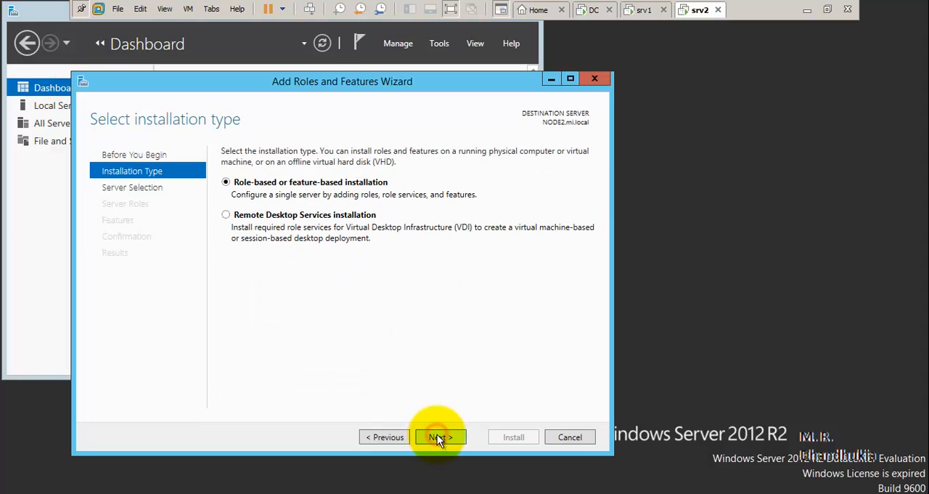
{"action": "left_click", "coordinate": [439, 437]}
{"action": "left_click", "coordinate": [441, 438]}
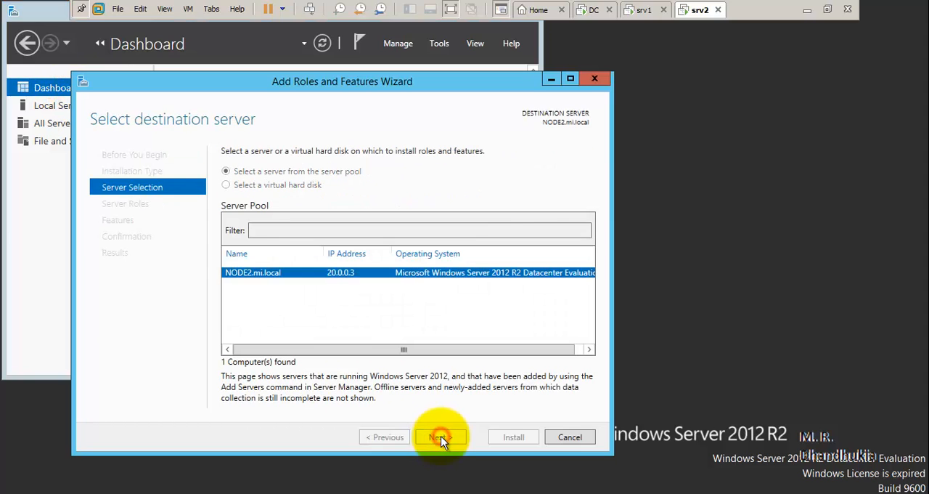
{"action": "left_click", "coordinate": [440, 437]}
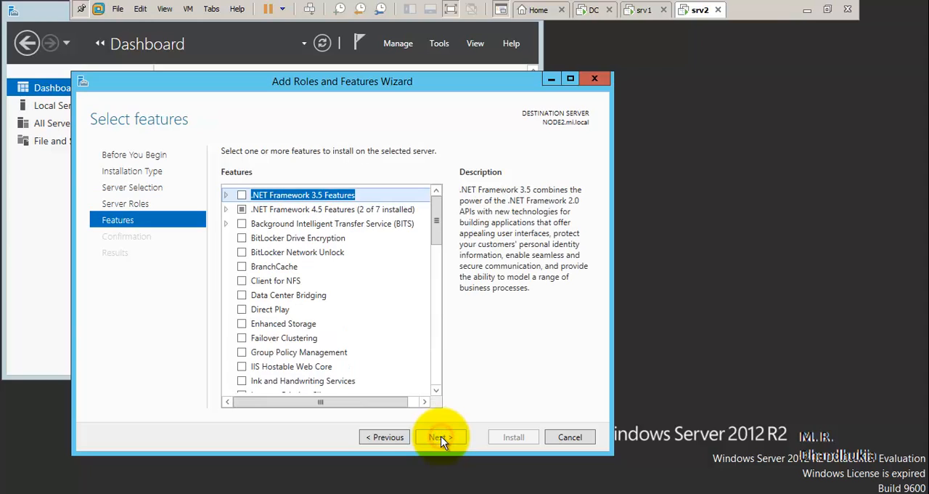
- Select Failover Clustering with its required management tools and start the installation on NODE2
{"action": "left_click", "coordinate": [240, 338]}
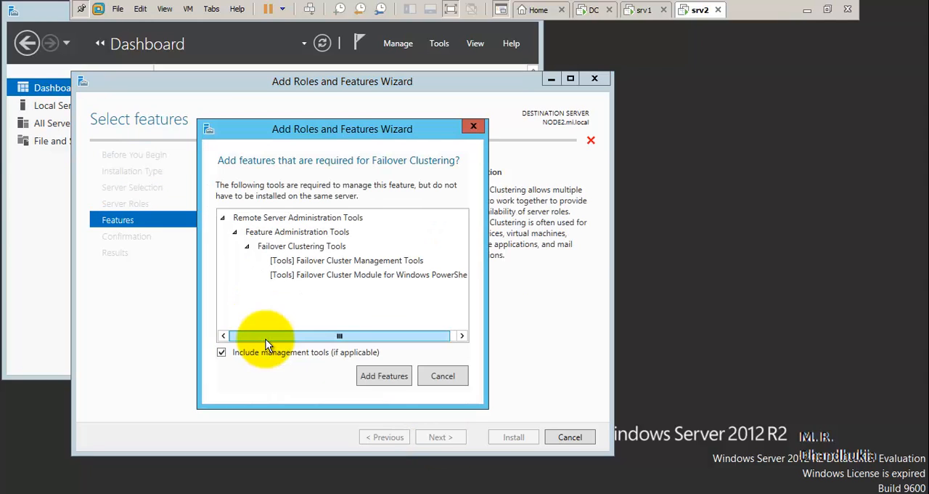
{"action": "left_click", "coordinate": [384, 375]}
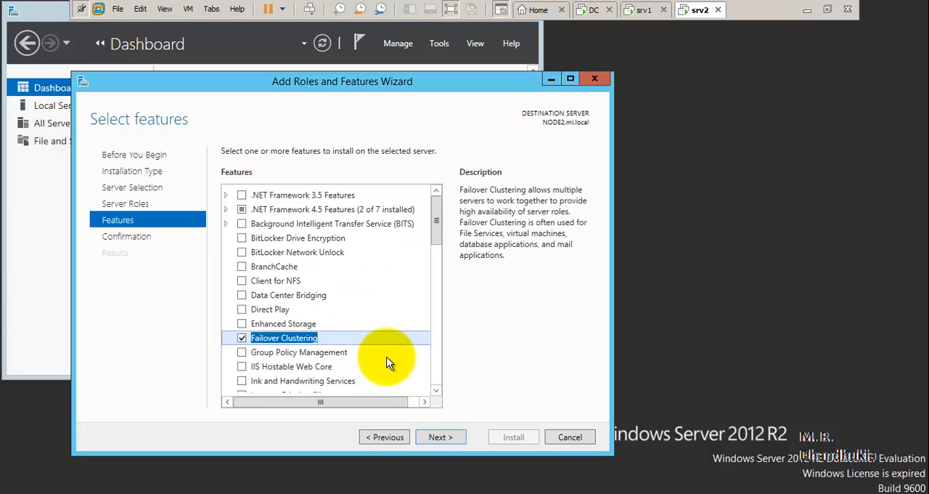
{"action": "left_click", "coordinate": [441, 438]}
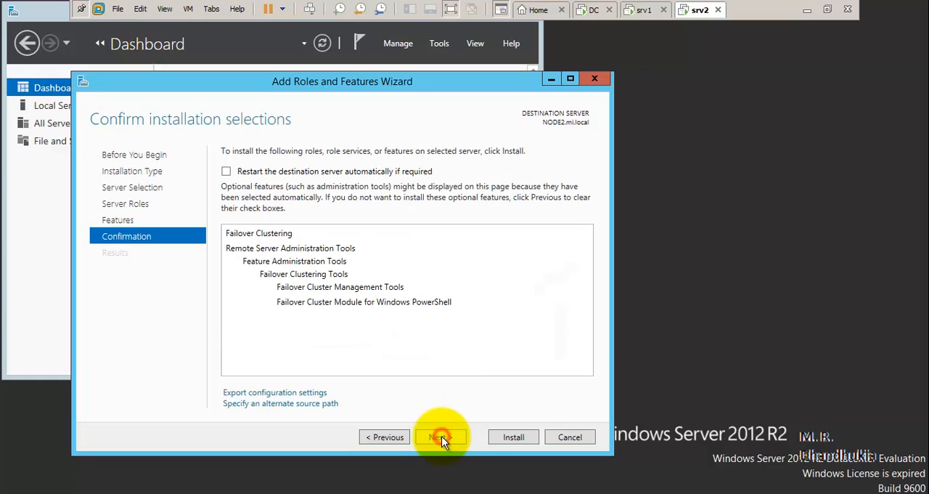
{"action": "left_click", "coordinate": [512, 438]}
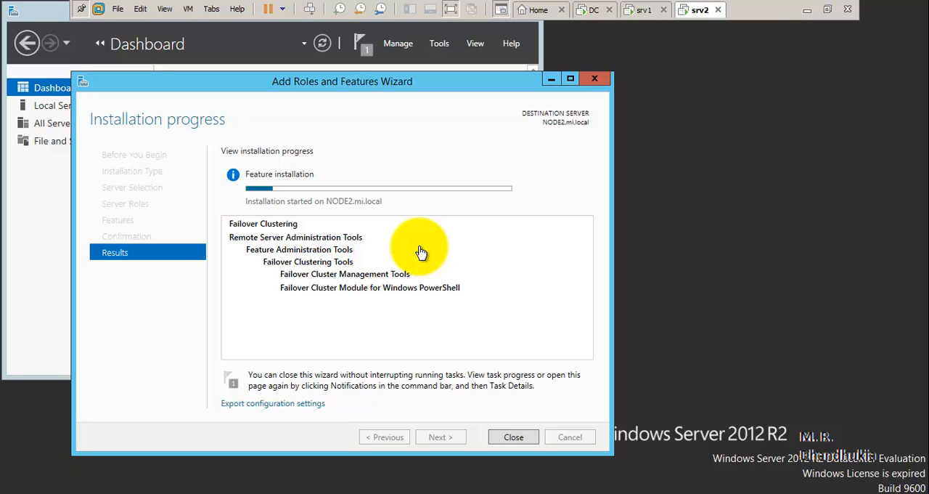
- Return to srv1 and close the finished feature installation wizard
{"action": "left_click", "coordinate": [640, 13]}
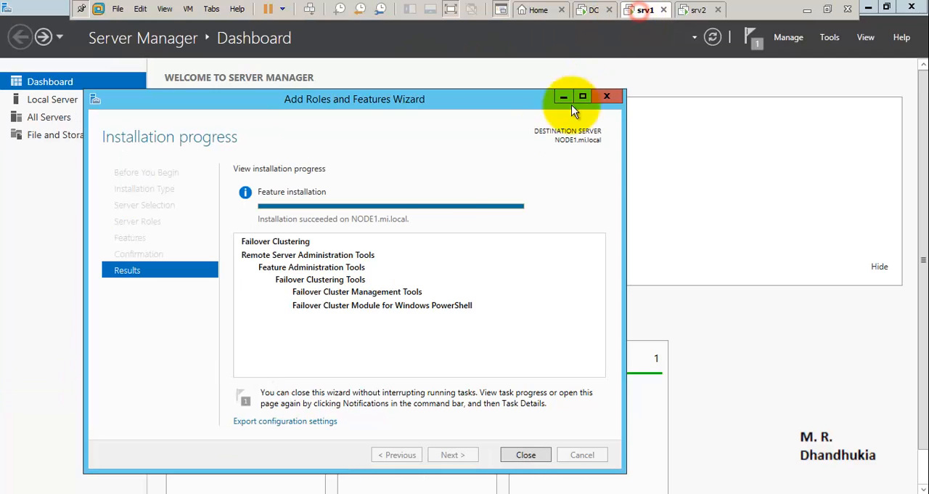
{"action": "left_click", "coordinate": [524, 456]}
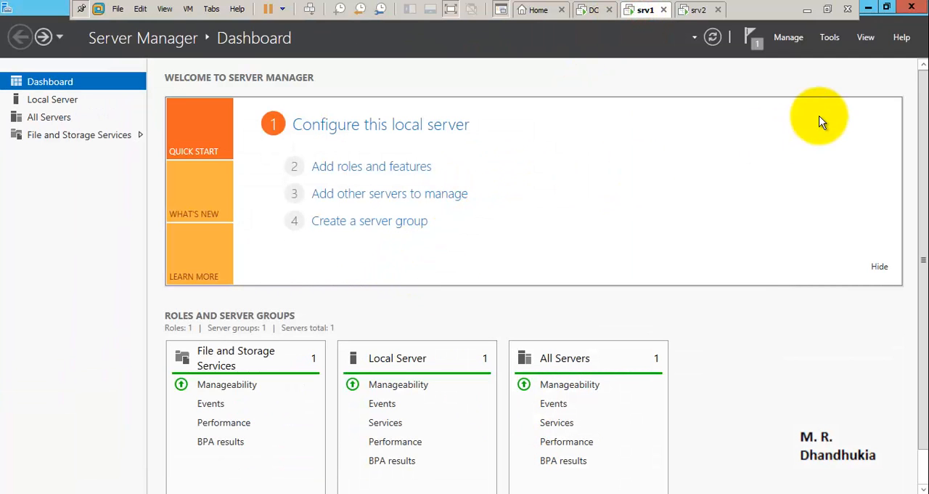
- Open Failover Cluster Manager on srv1, checking the feature installation progress on srv2 while it loads
{"action": "left_click", "coordinate": [826, 37]}
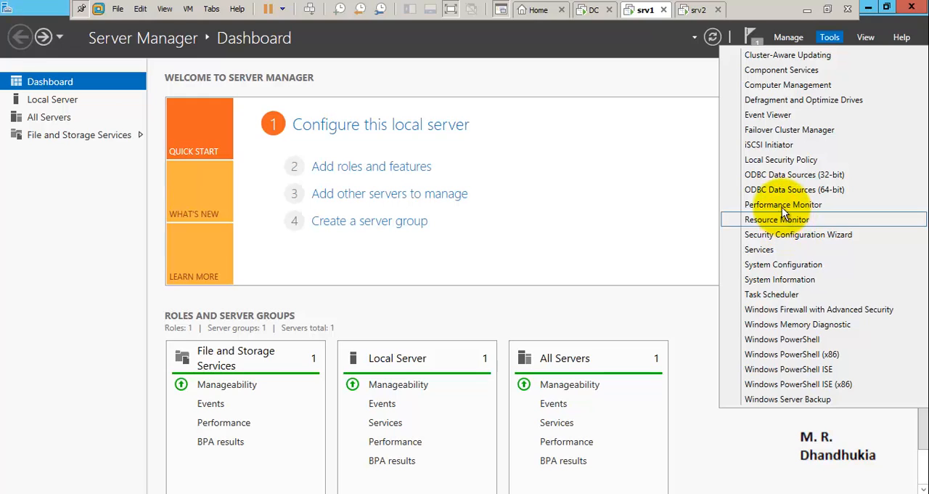
{"action": "left_click", "coordinate": [787, 128]}
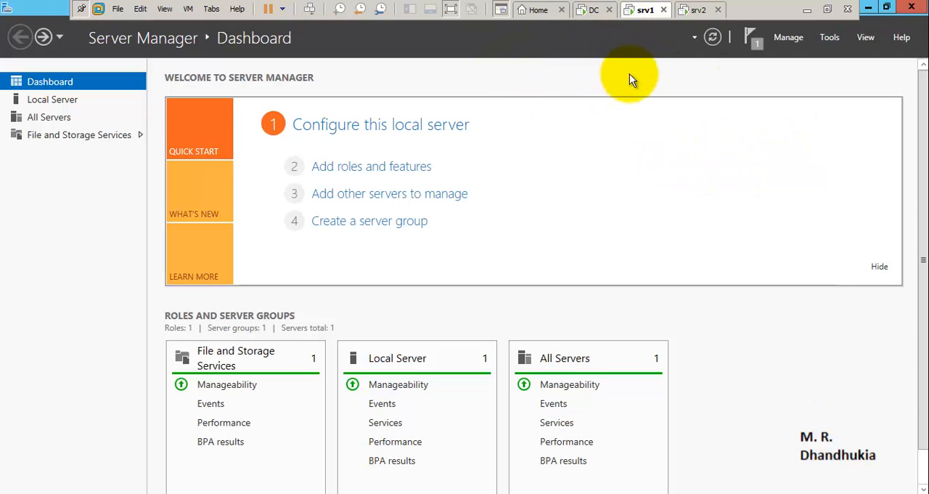
{"action": "left_click", "coordinate": [697, 9]}
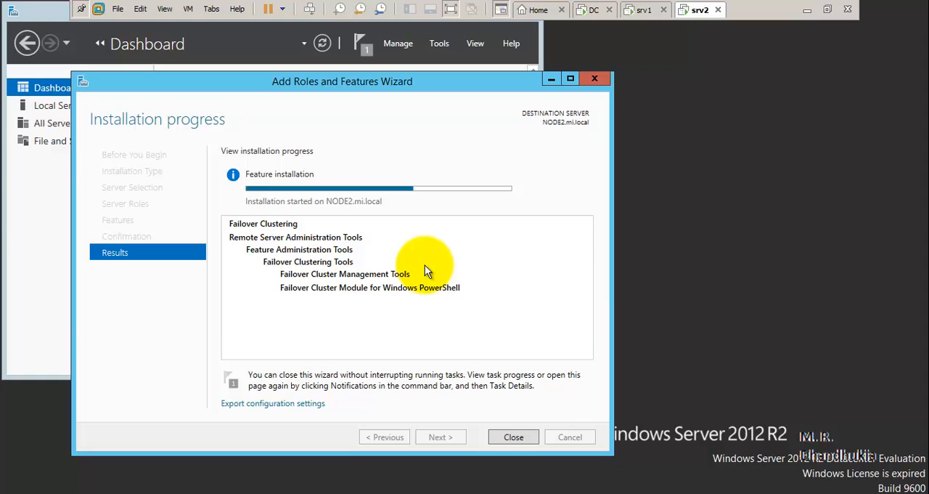
{"action": "left_click", "coordinate": [640, 9]}
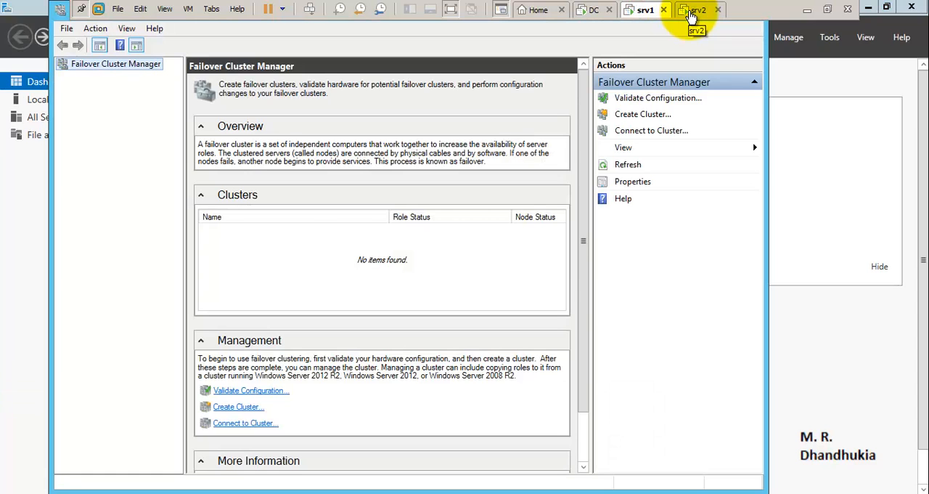
- On srv2, close the feature installation wizard once it finishes and open Failover Cluster Manager
{"action": "left_click", "coordinate": [693, 10]}
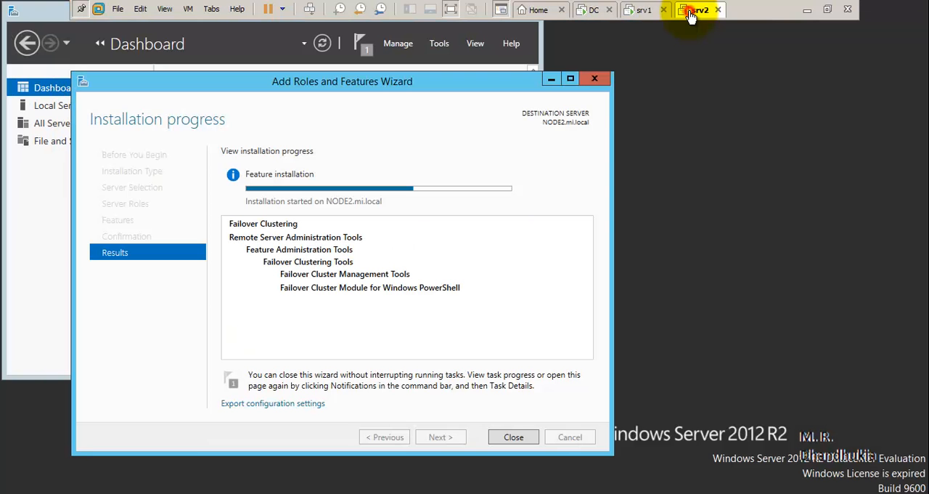
{"action": "mouse_move", "coordinate": [404, 189]}
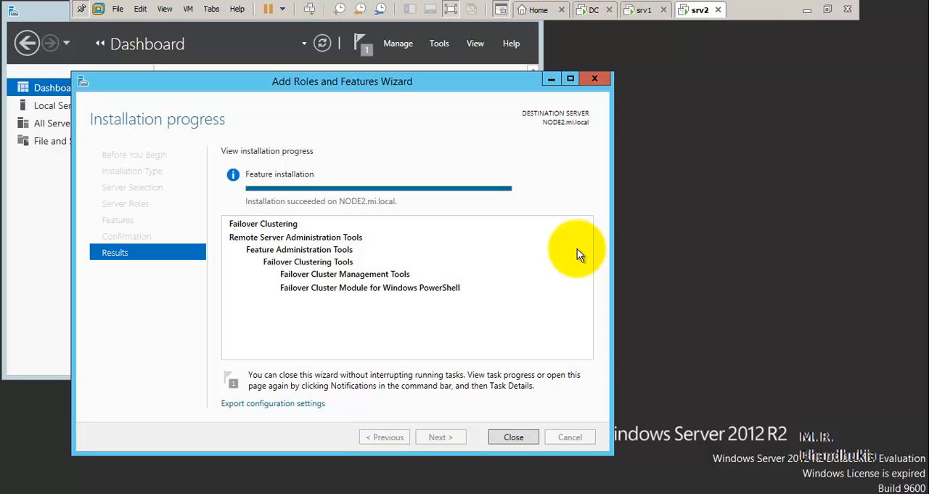
{"action": "left_click", "coordinate": [511, 437]}
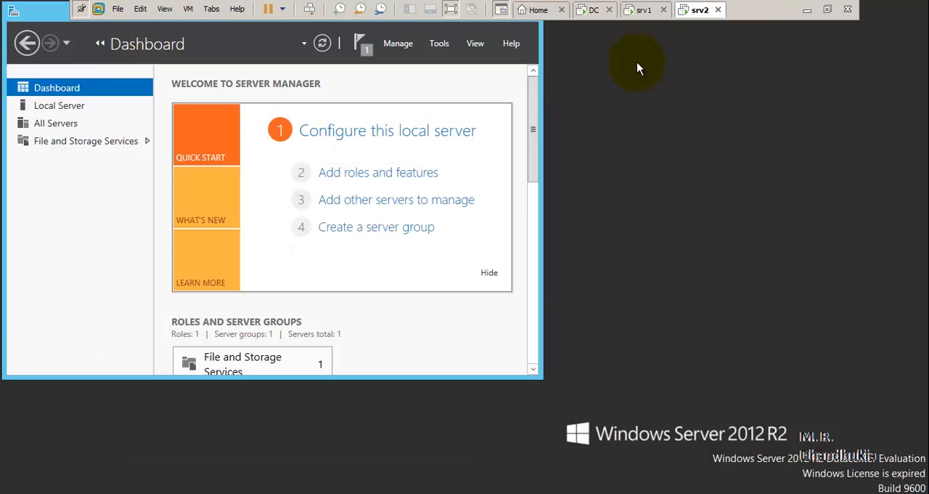
{"action": "left_click", "coordinate": [448, 44]}
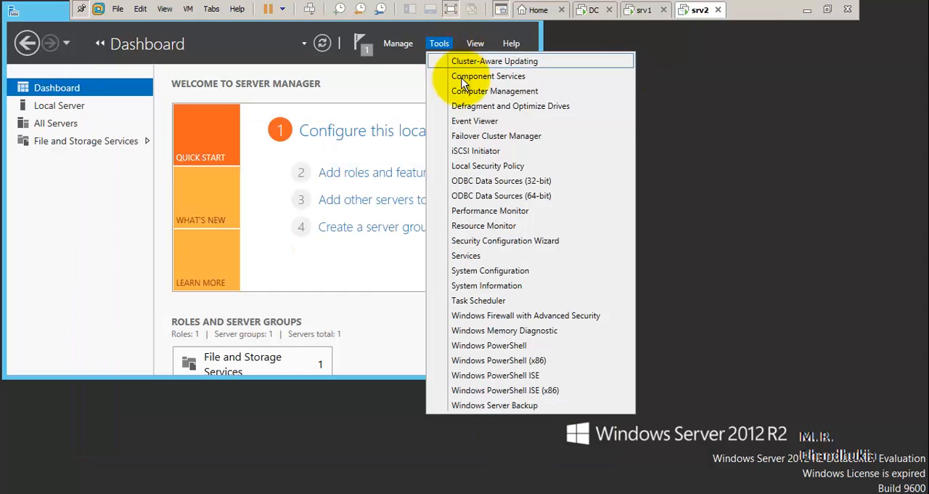
{"action": "left_click", "coordinate": [481, 136]}
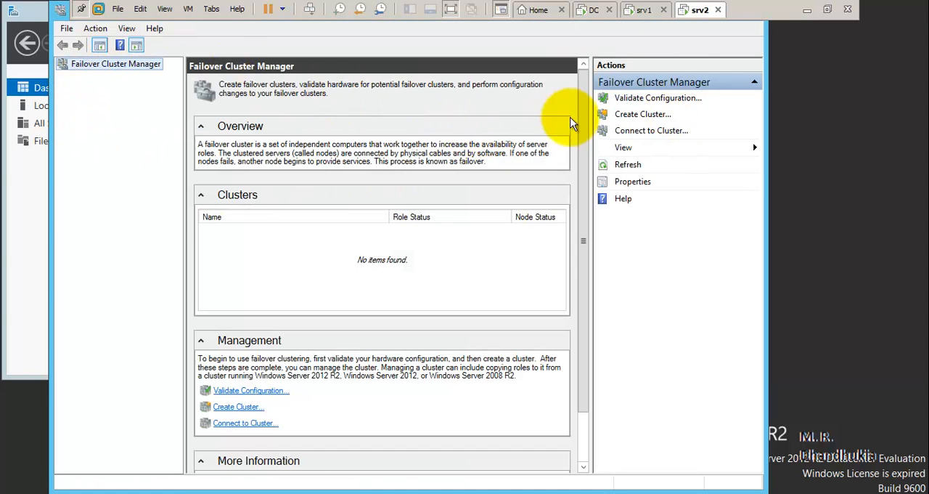
- Return to srv1 and start validating a cluster configuration, proceeding to the server selection
{"action": "left_click", "coordinate": [644, 10]}
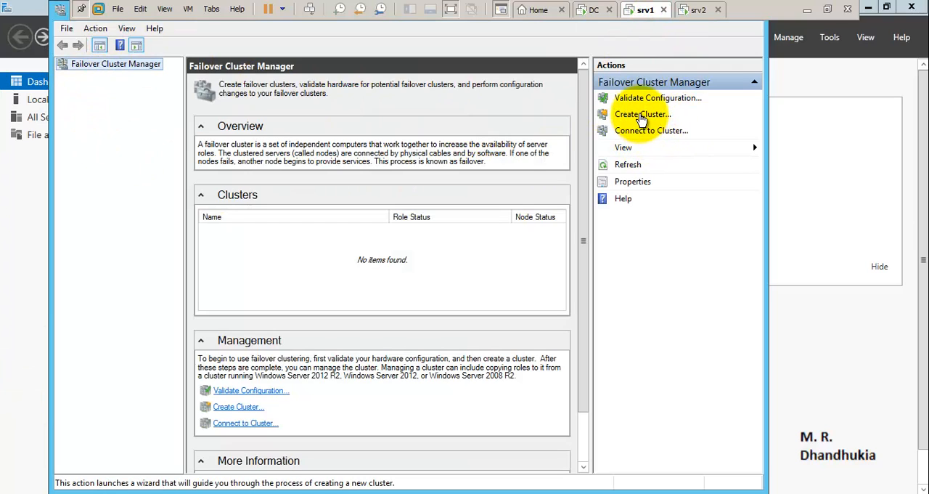
{"action": "left_click", "coordinate": [256, 393]}
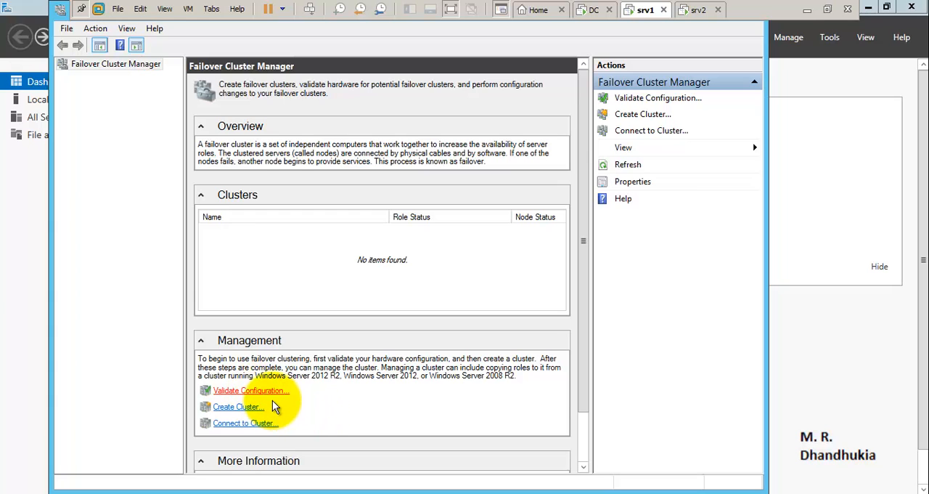
{"action": "left_click", "coordinate": [547, 390]}
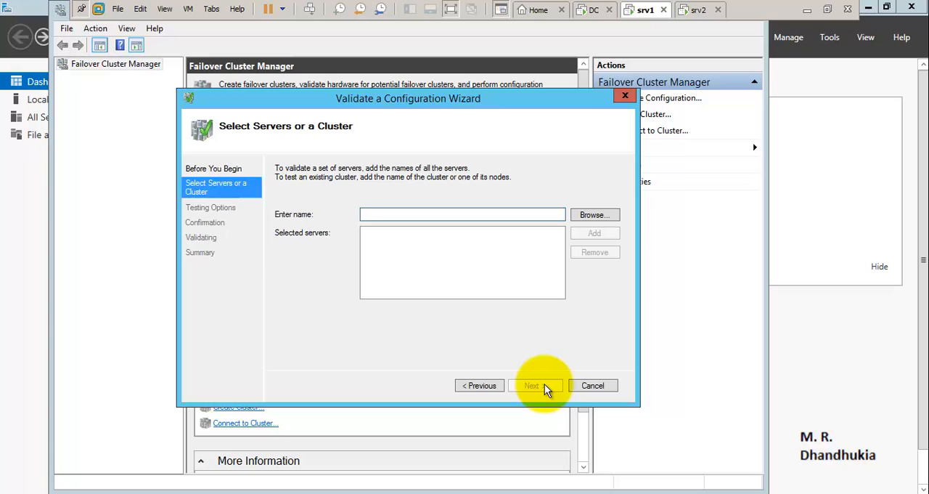
{"action": "type", "text": "NoD"}
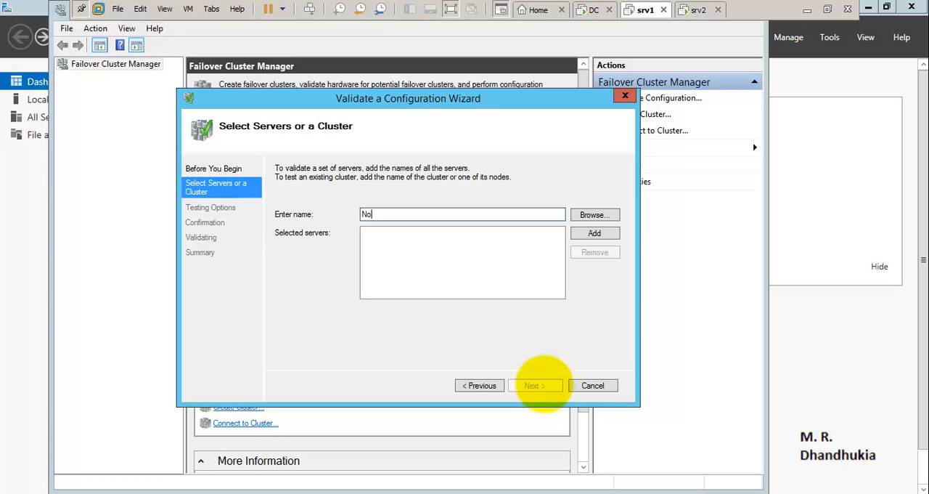
{"action": "key", "text": "BackSpace"}
{"action": "key", "text": "BackSpace"}
{"action": "type", "text": "ODE"}
- Browse the mi.local domain for computers NODE1 and NODE2, check both names and add them as the servers to validate
{"action": "left_click", "coordinate": [588, 215]}
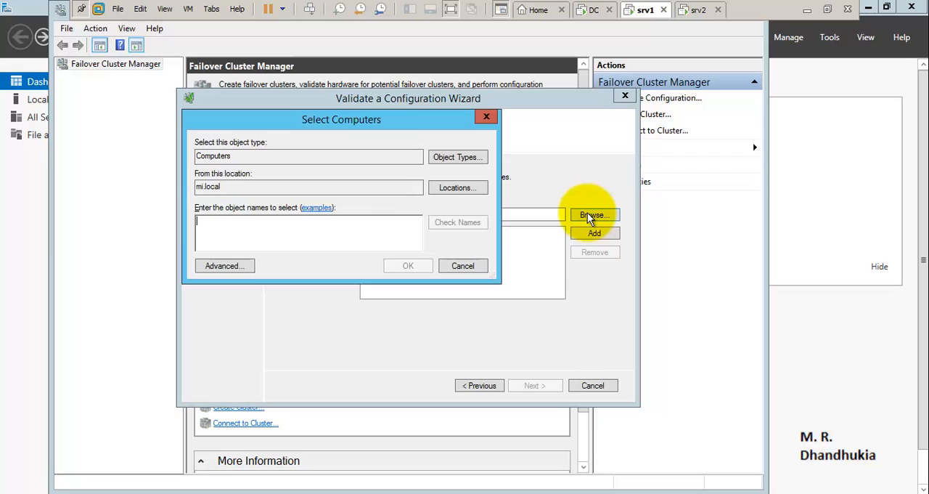
{"action": "type", "text": "NODE1"}
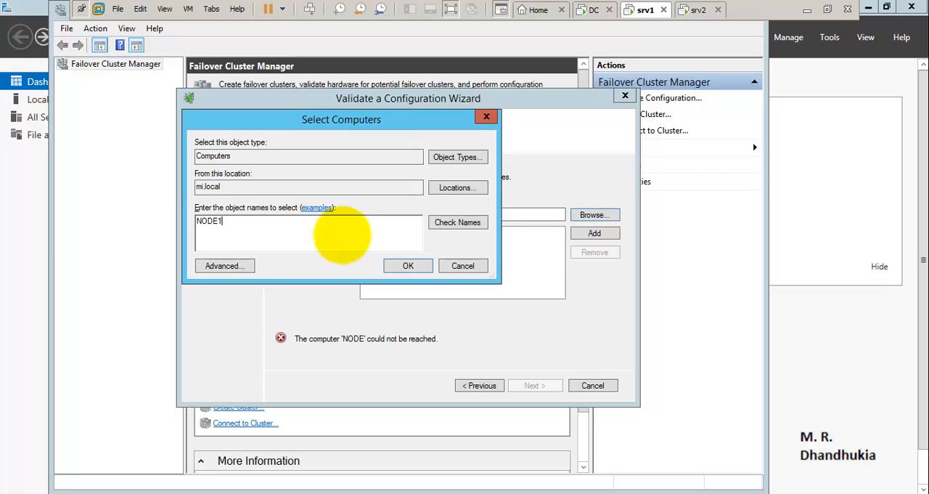
{"action": "left_click", "coordinate": [445, 226]}
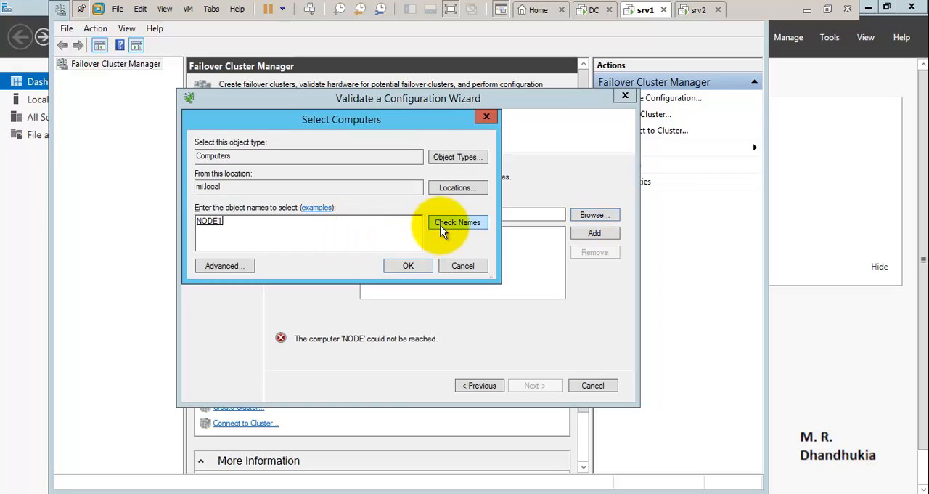
{"action": "type", "text": "Node2"}
{"action": "left_click", "coordinate": [465, 223]}
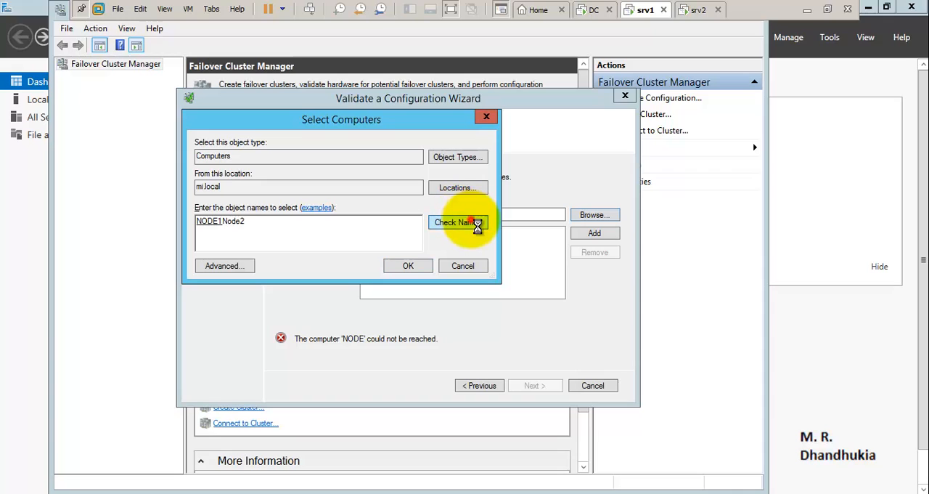
{"action": "left_click", "coordinate": [409, 266]}
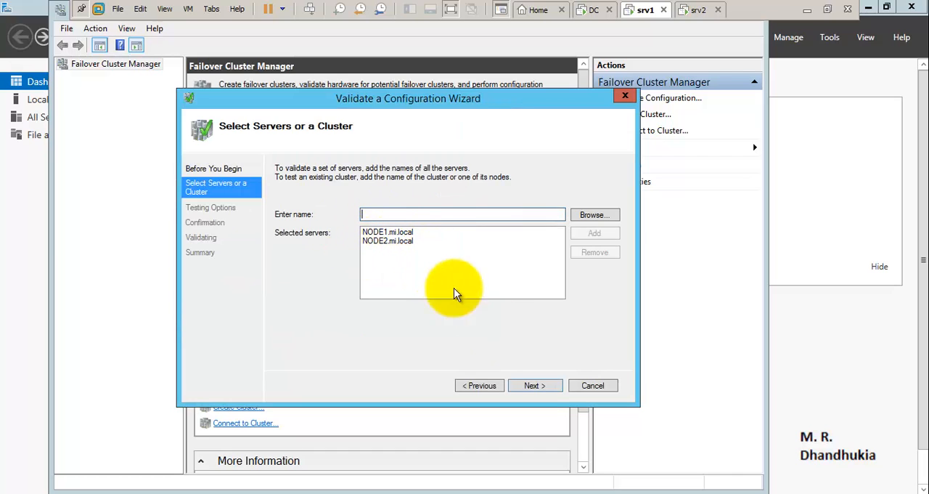
- Run all recommended validation tests on both nodes and finish with the option to create the cluster from the validated nodes
{"action": "left_click", "coordinate": [531, 386]}
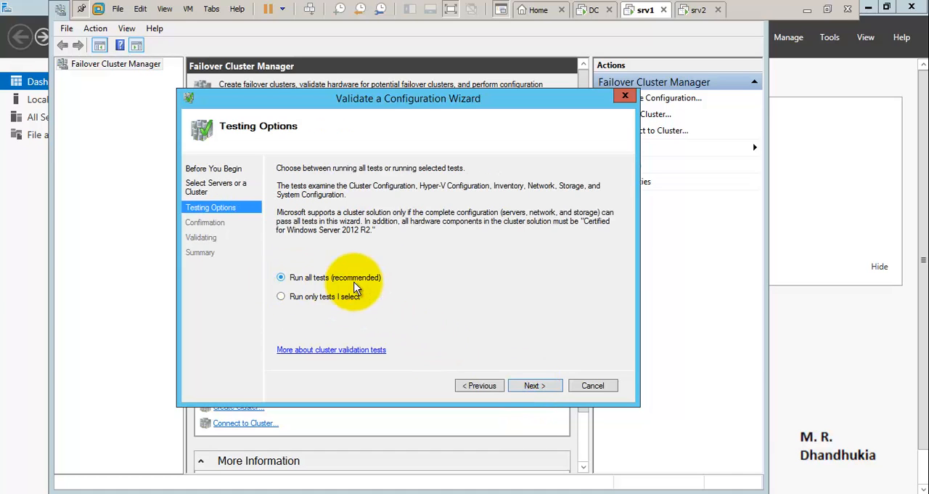
{"action": "left_click", "coordinate": [530, 386]}
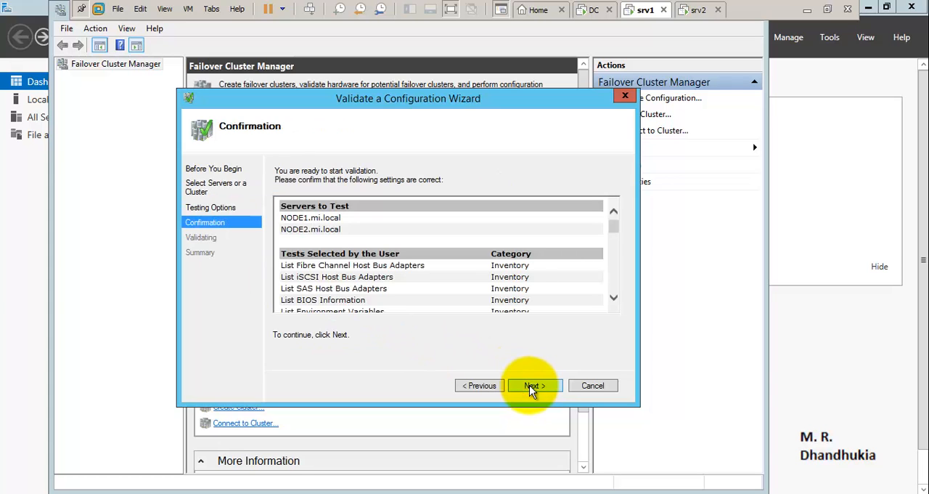
{"action": "left_click", "coordinate": [531, 385]}
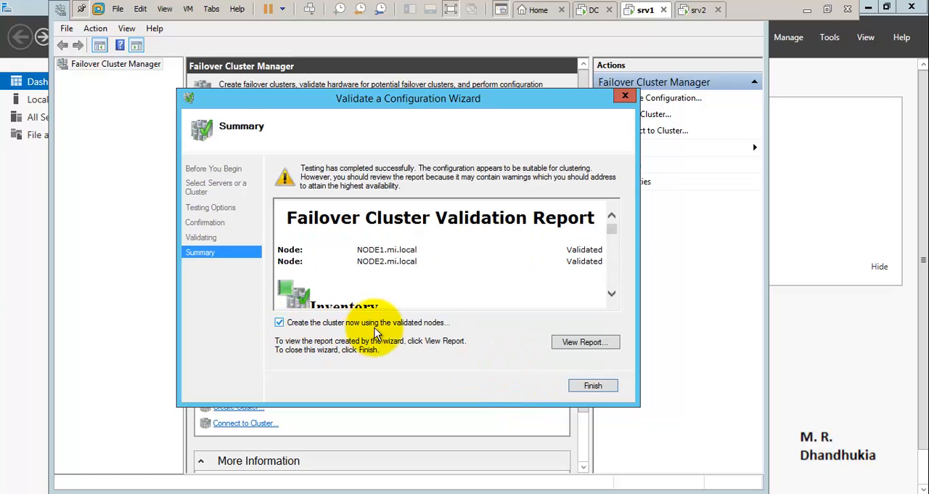
{"action": "left_click", "coordinate": [593, 387]}
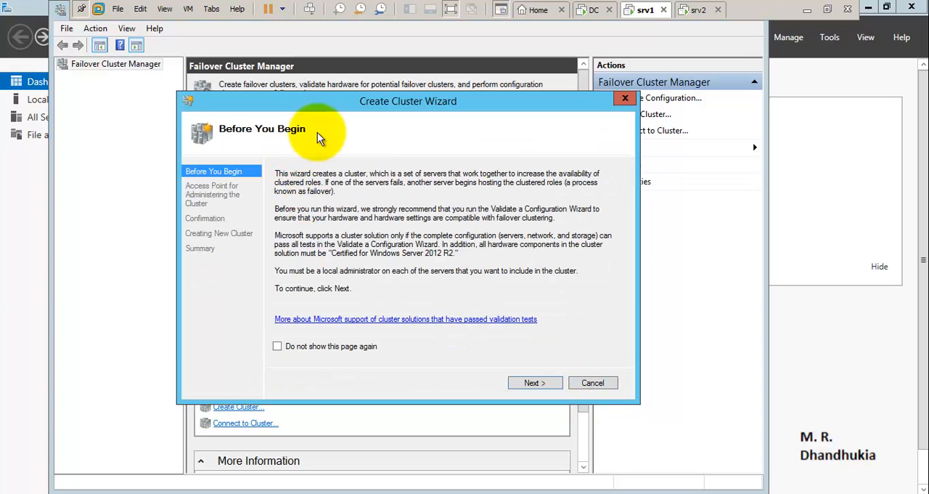
- Name the new cluster AAGCluster and set its address on network 20.0.0.0/8 to 20.0.0.51
{"action": "left_click", "coordinate": [532, 383]}
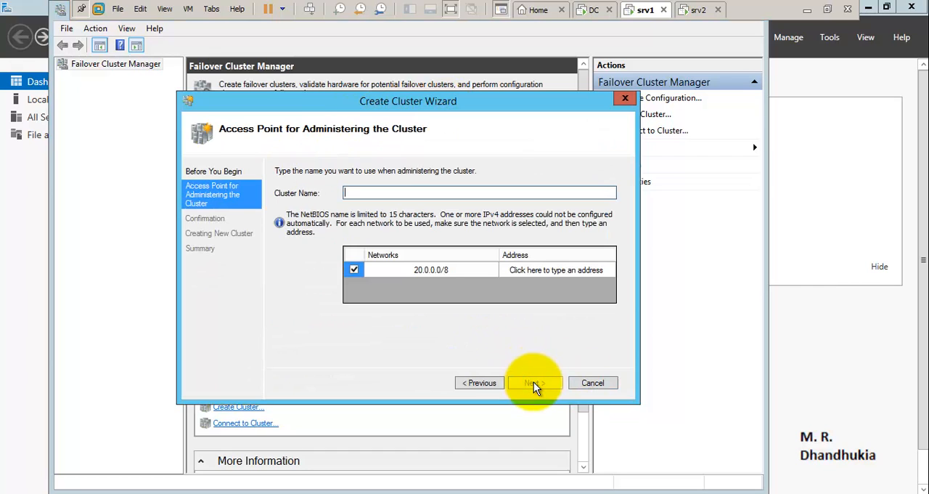
{"action": "type", "text": "AAGC"}
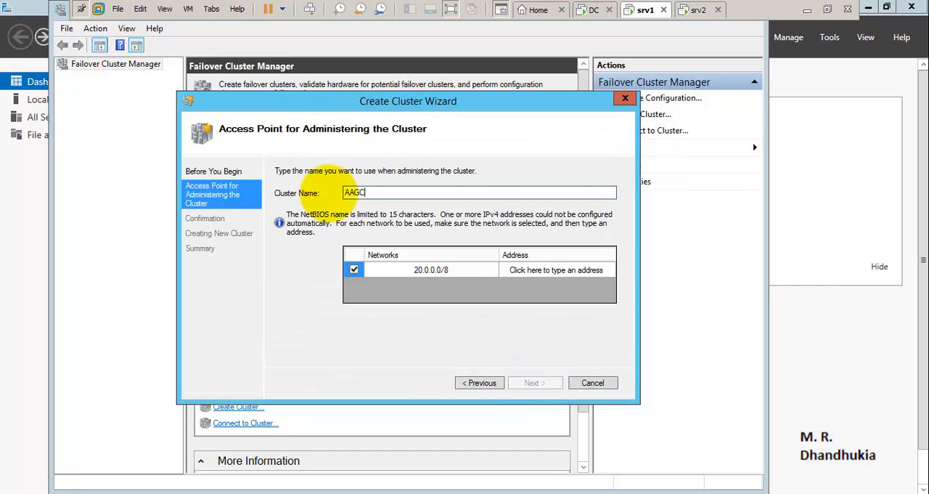
{"action": "type", "text": "luster"}
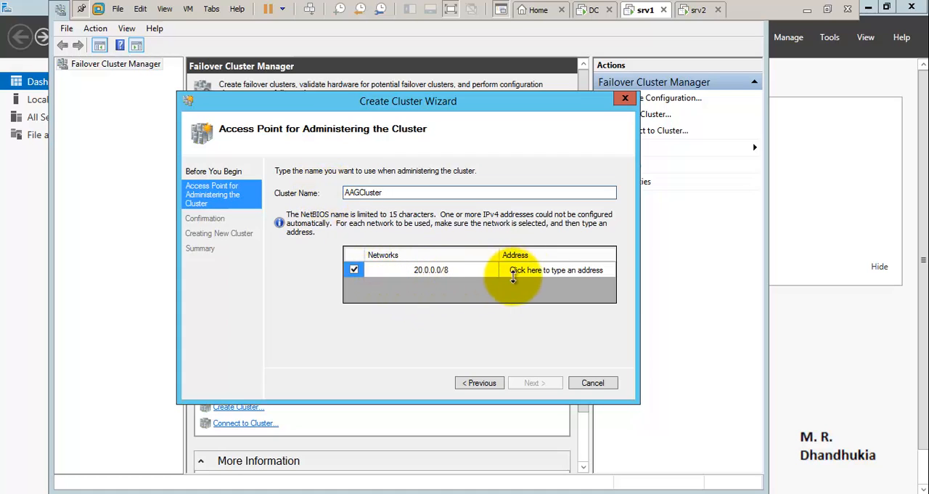
{"action": "left_click", "coordinate": [574, 271]}
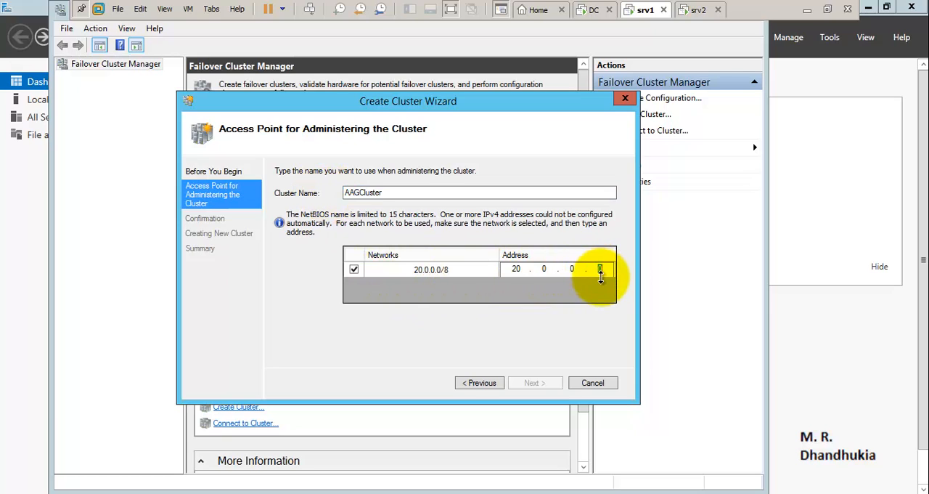
{"action": "type", "text": "51"}
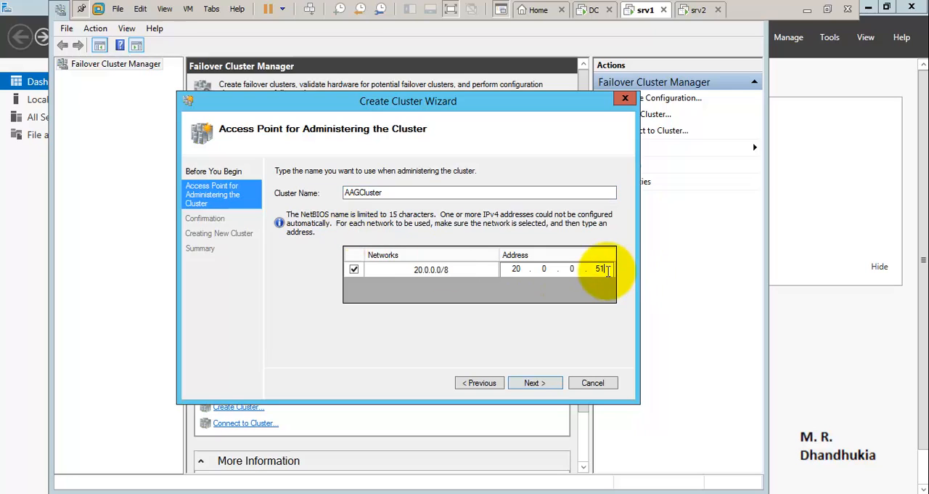
- Create the cluster with all eligible storage added and close the completed wizard
{"action": "left_click", "coordinate": [534, 384]}
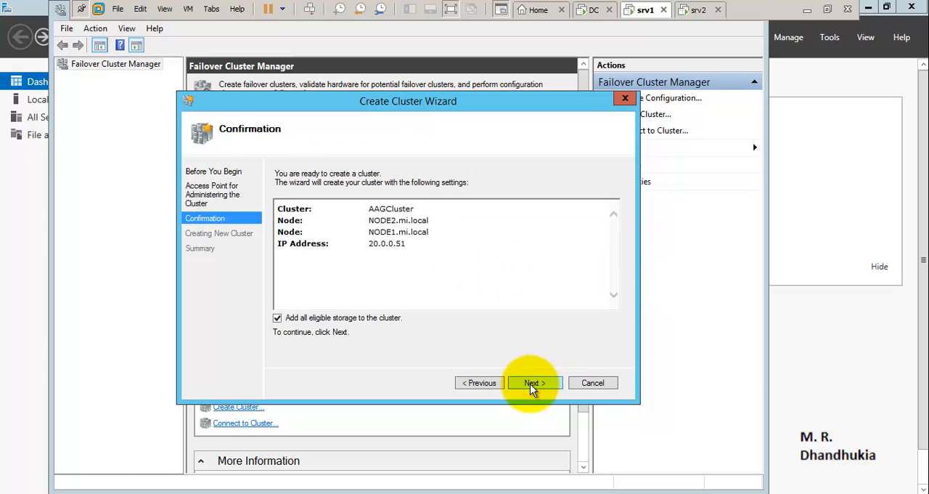
{"action": "left_click", "coordinate": [534, 383]}
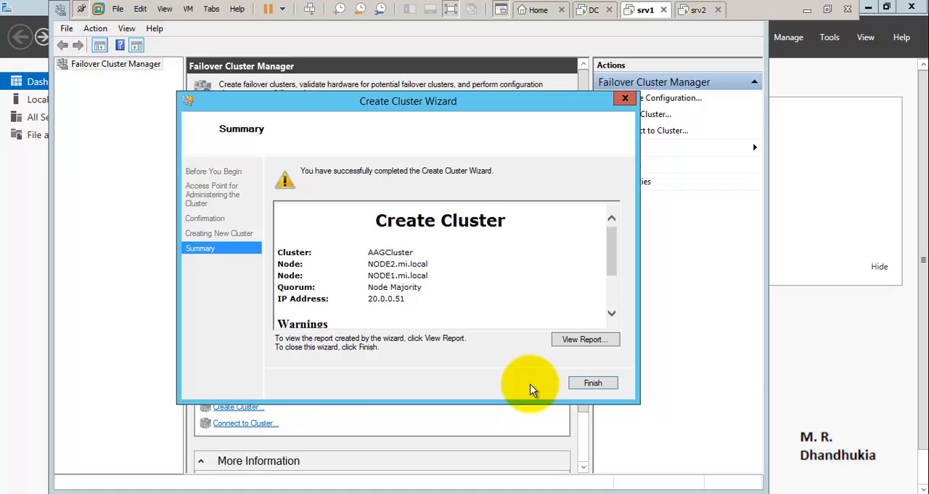
{"action": "left_click", "coordinate": [592, 383]}
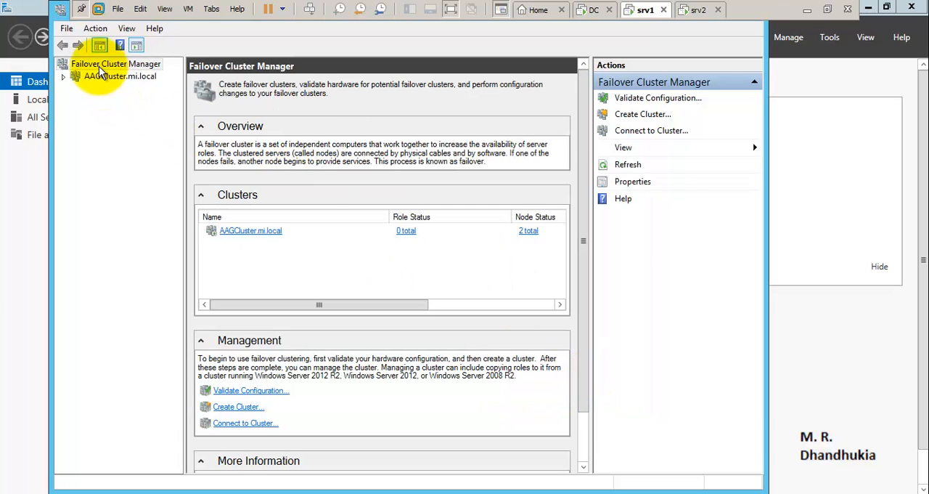
- Expand AAGCluster.mi.local and examine the status and votes of its nodes
{"action": "left_click", "coordinate": [99, 78]}
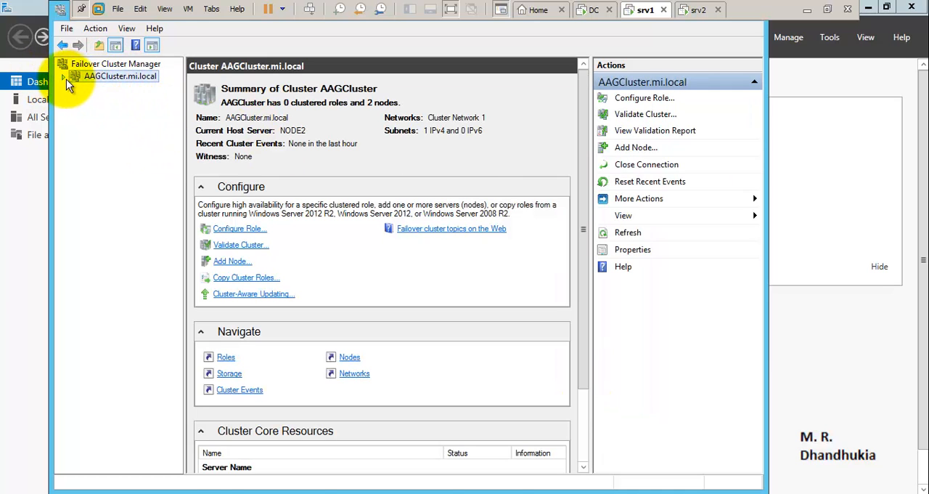
{"action": "left_click", "coordinate": [65, 77]}
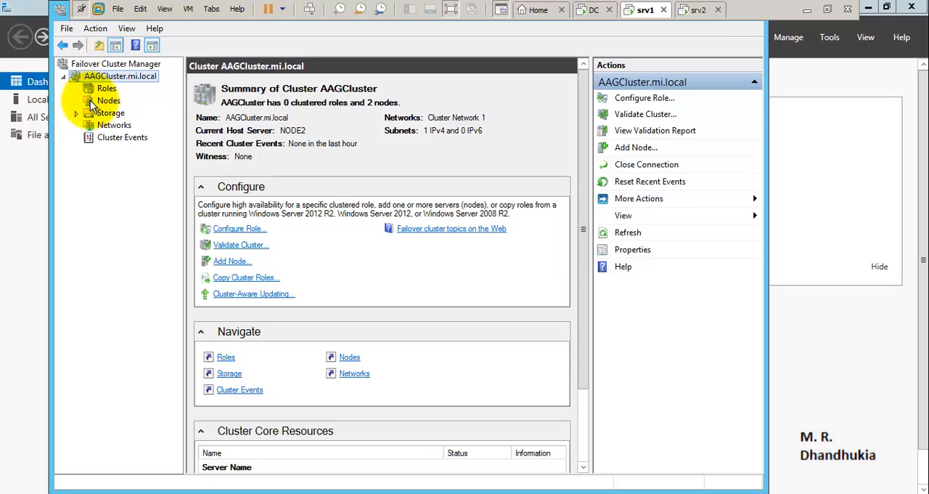
{"action": "left_click", "coordinate": [100, 101]}
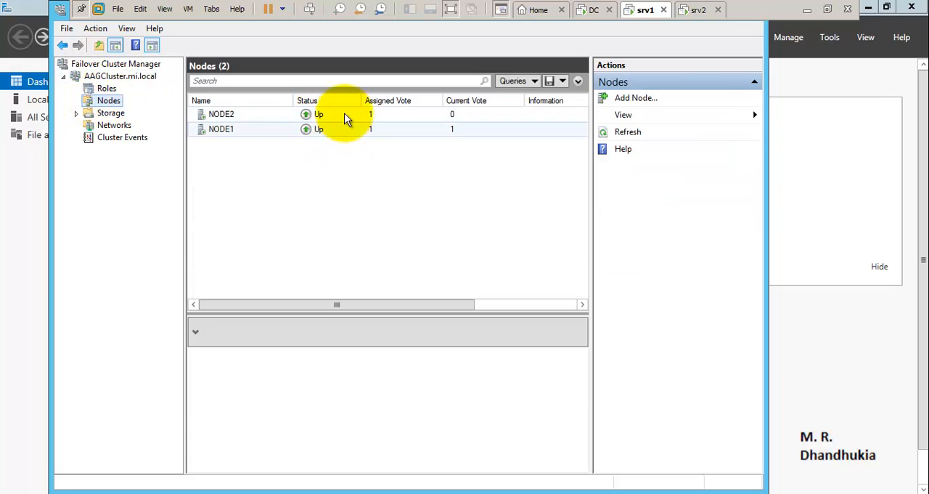
- Configure the AAGCluster quorum with the advanced quorum configuration, votes for all nodes and no quorum witness
{"action": "left_click", "coordinate": [105, 76]}
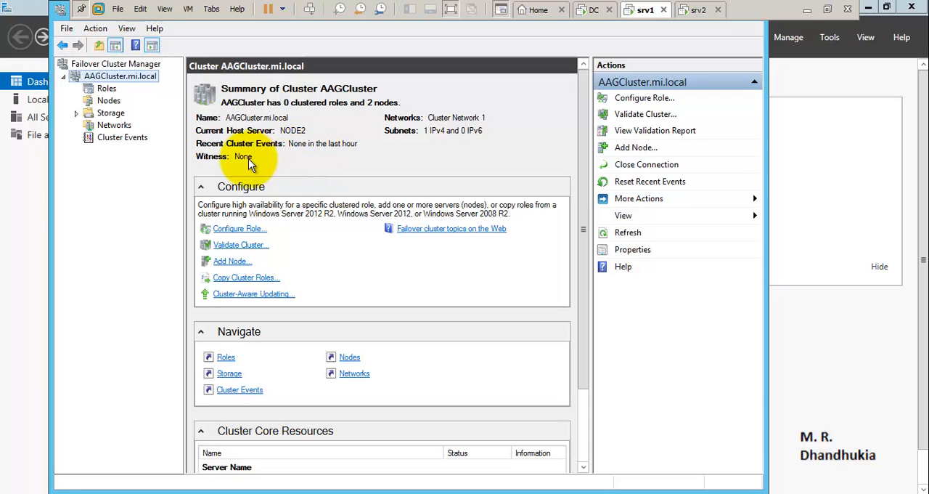
{"action": "left_click", "coordinate": [729, 201]}
{"action": "left_click", "coordinate": [792, 201]}
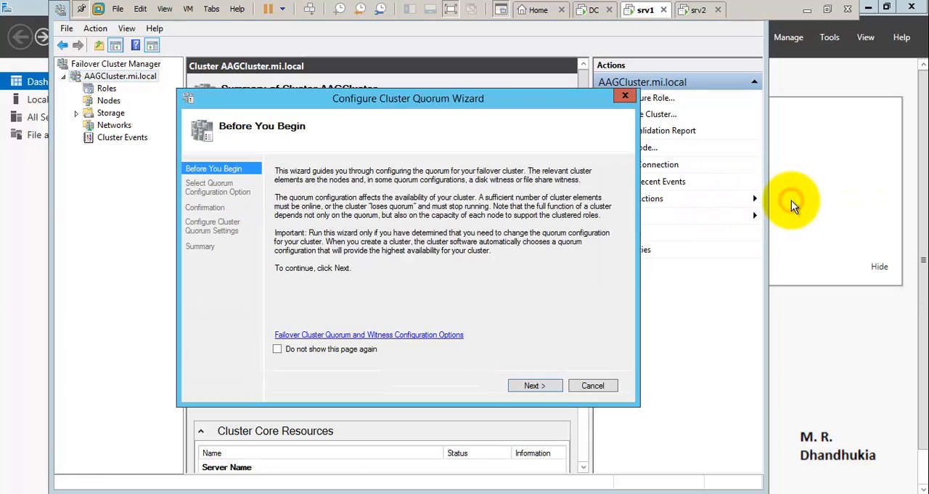
{"action": "left_click", "coordinate": [535, 387]}
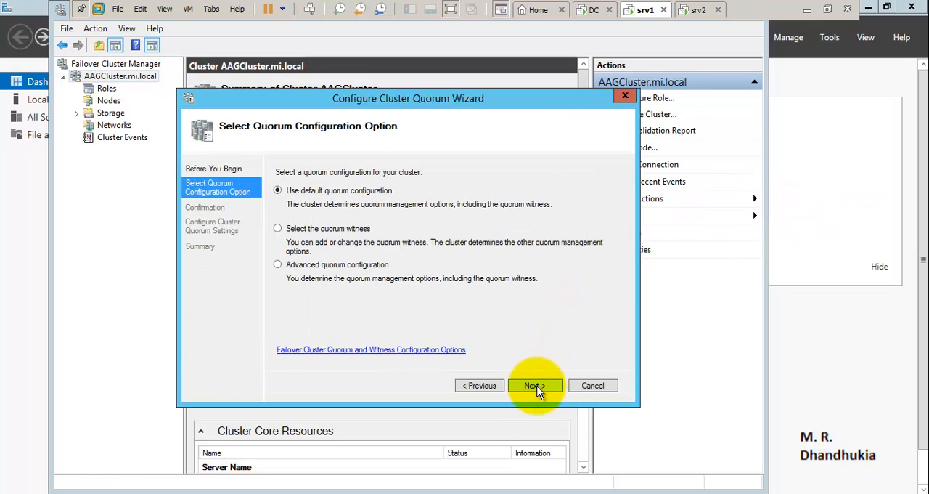
{"action": "left_click", "coordinate": [278, 265]}
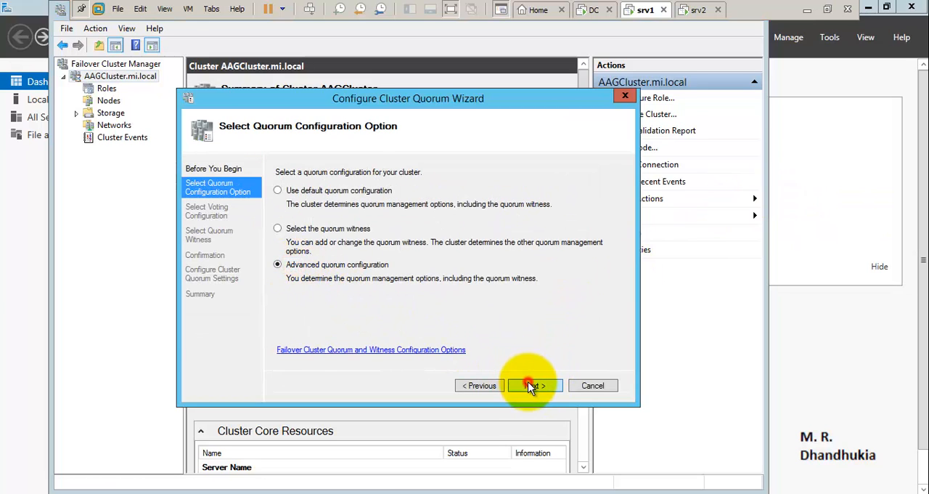
{"action": "left_click", "coordinate": [530, 383]}
{"action": "left_click", "coordinate": [531, 386]}
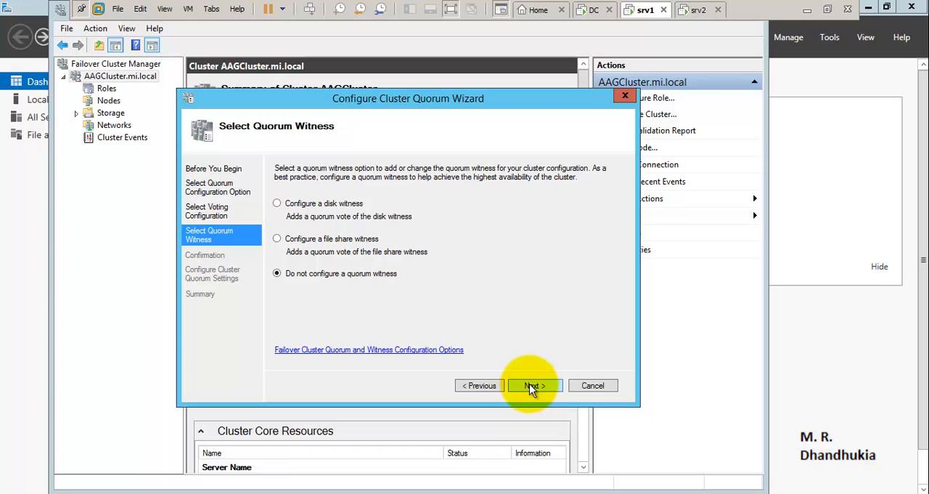
{"action": "left_click", "coordinate": [530, 387]}
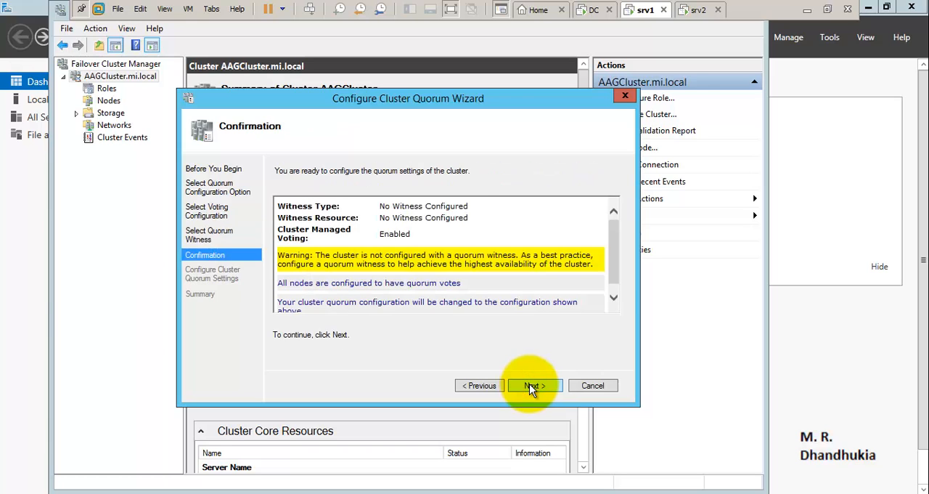
{"action": "left_click", "coordinate": [531, 387]}
{"action": "left_click", "coordinate": [585, 385]}
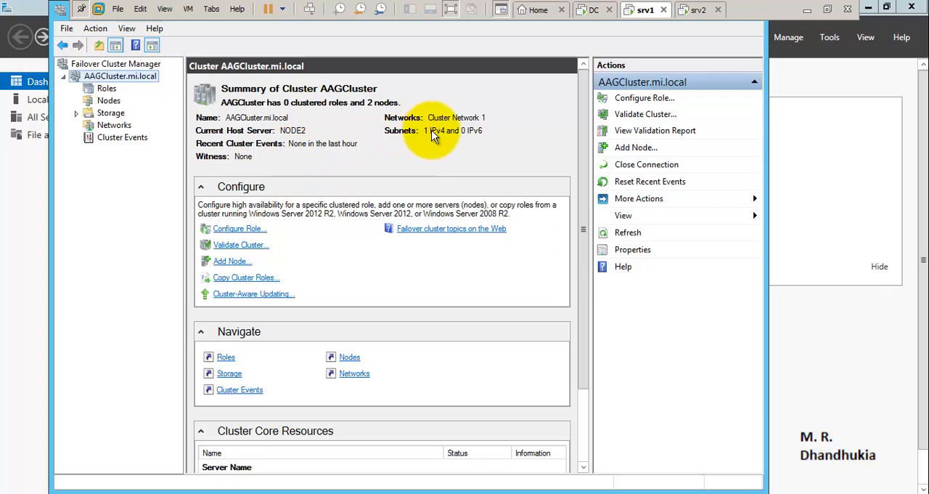
- Reconfigure the AAGCluster quorum settings with the advanced quorum configuration, votes for all nodes and a file share witness
{"action": "left_click", "coordinate": [695, 199]}
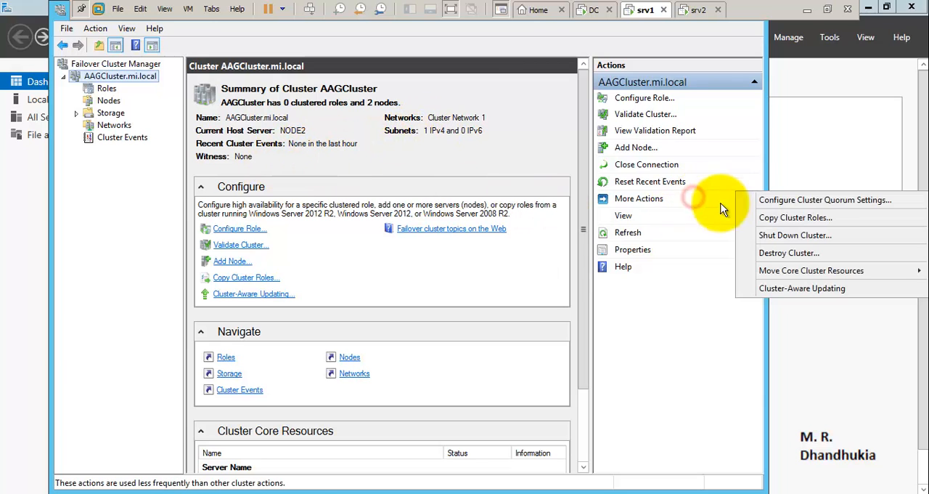
{"action": "left_click", "coordinate": [780, 201]}
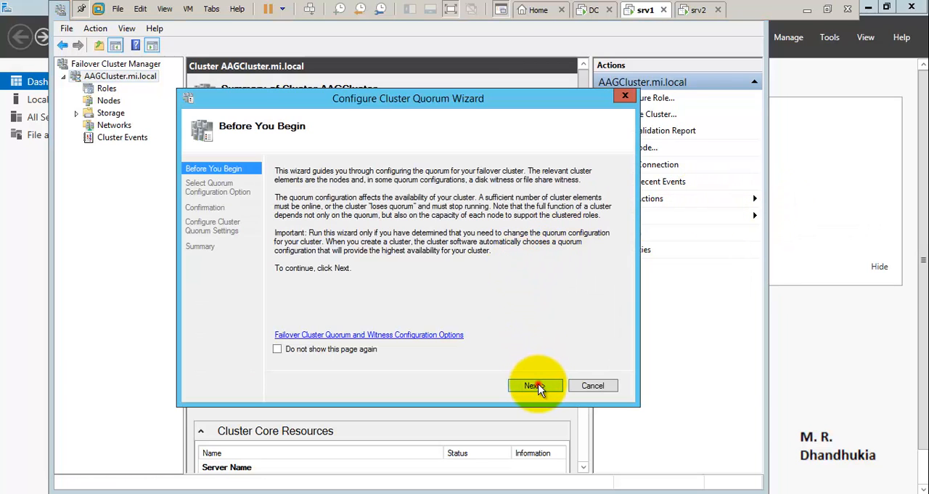
{"action": "left_click", "coordinate": [534, 385]}
{"action": "left_click", "coordinate": [278, 264]}
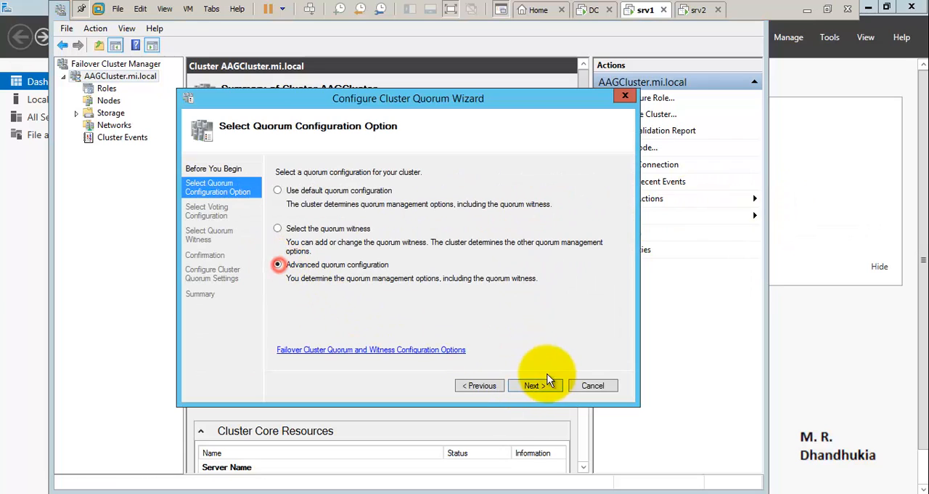
{"action": "left_click", "coordinate": [543, 388]}
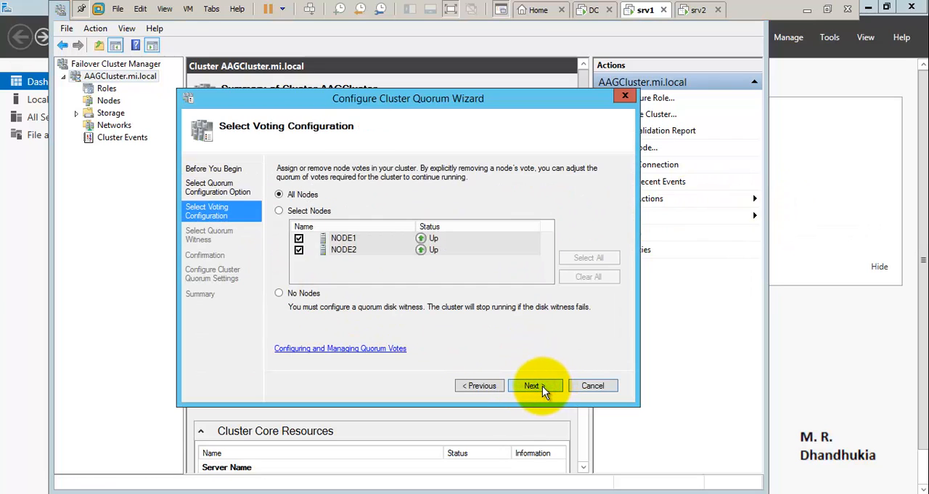
{"action": "left_click", "coordinate": [543, 388]}
{"action": "left_click", "coordinate": [276, 238]}
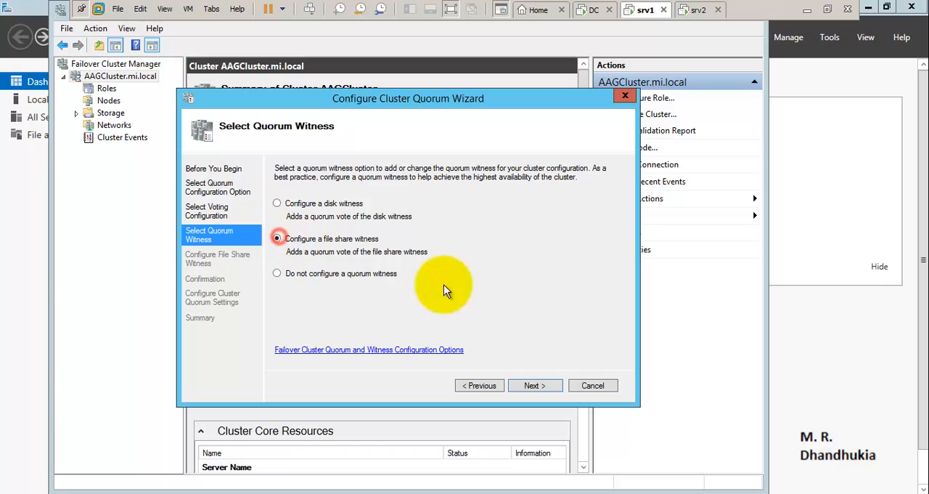
{"action": "left_click", "coordinate": [538, 389]}
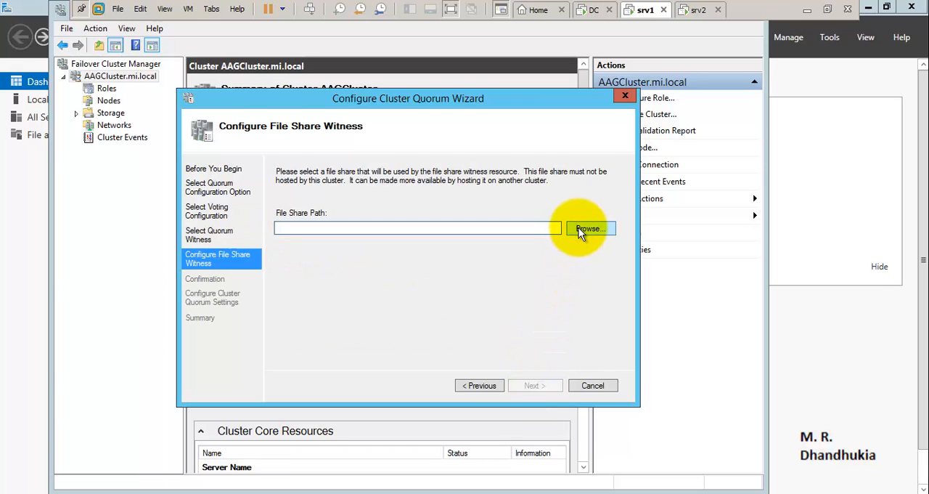
- Enter the server path \\WIN-P43U1LI21TN as the witness's file share path
{"action": "left_click", "coordinate": [421, 228]}
{"action": "type", "text": "\\\\"}
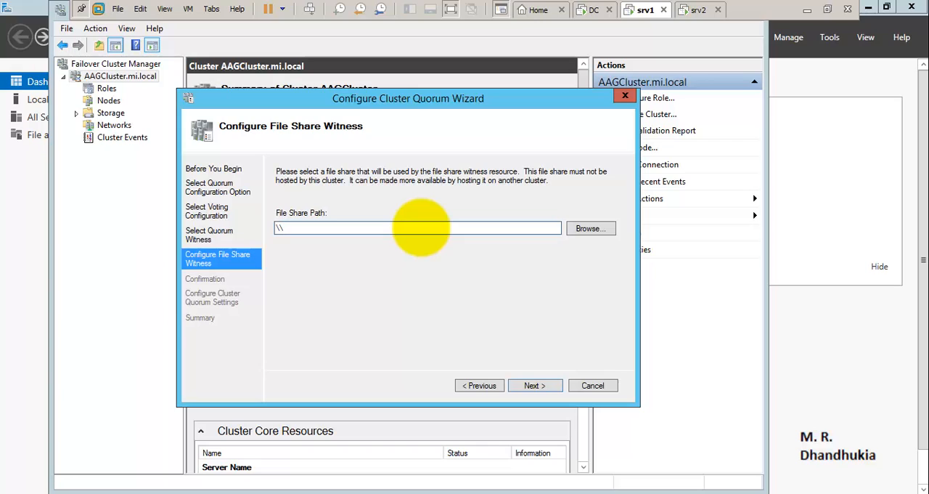
{"action": "type", "text": "WIN"}
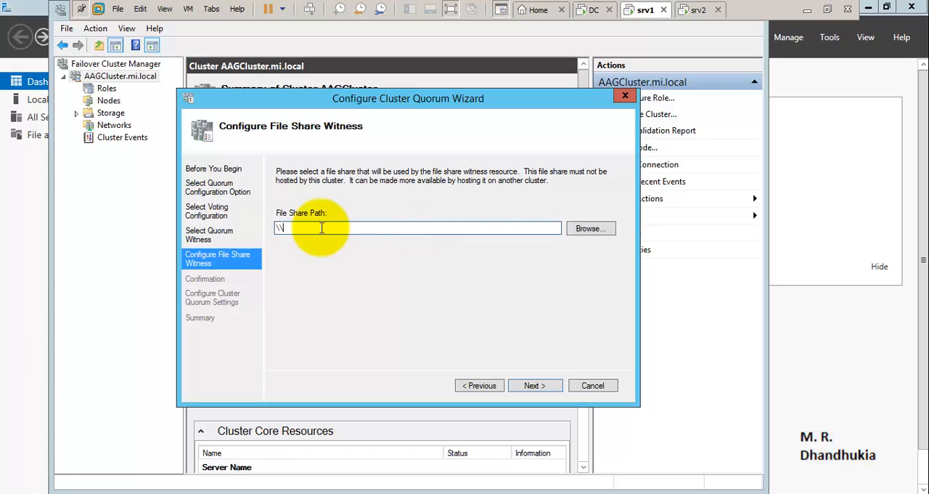
{"action": "type", "text": "-P43U1LI21TN"}
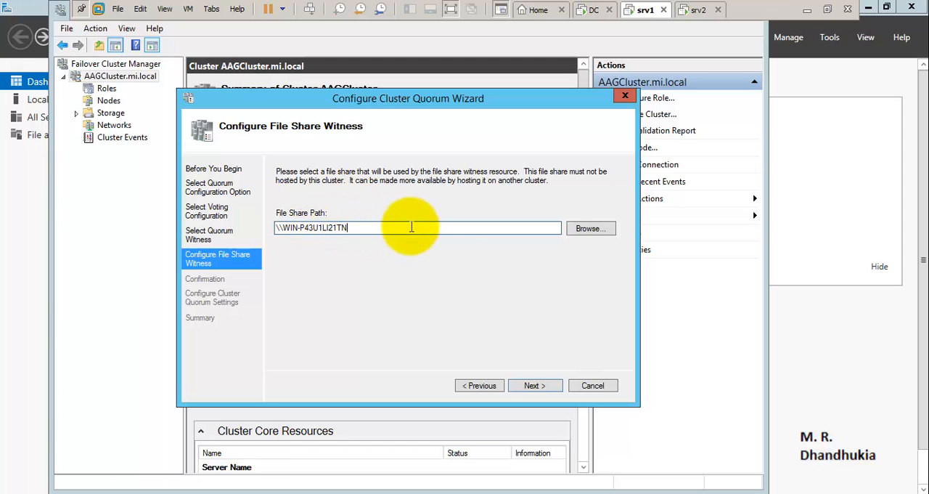
{"action": "left_click", "coordinate": [577, 230]}
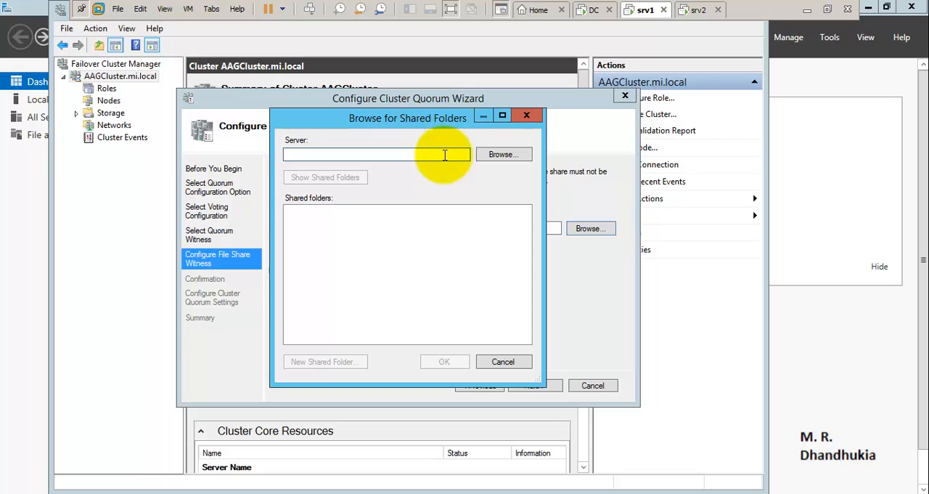
{"action": "left_click", "coordinate": [516, 358]}
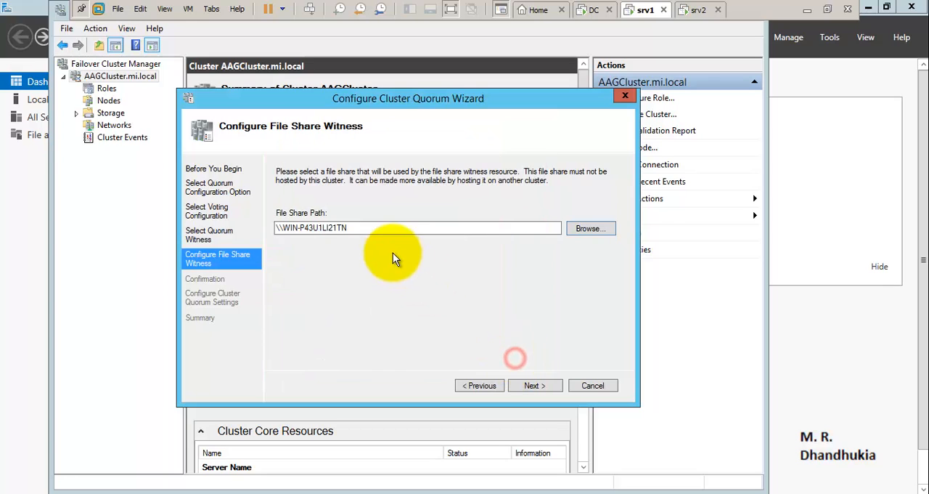
- Browse the shared folders of server WIN-P43U1LI21TN and choose the Witness folder inside AAG_Shared_Folder as the file share path
{"action": "left_click_drag", "start_coordinate": [367, 227], "coordinate": [245, 231]}
{"action": "key", "text": "ctrl+c"}
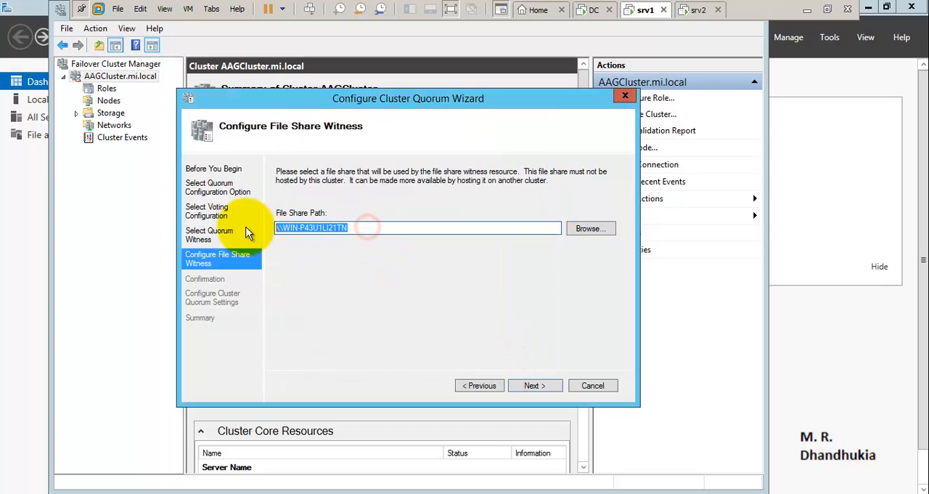
{"action": "left_click", "coordinate": [591, 229]}
{"action": "left_click", "coordinate": [346, 153]}
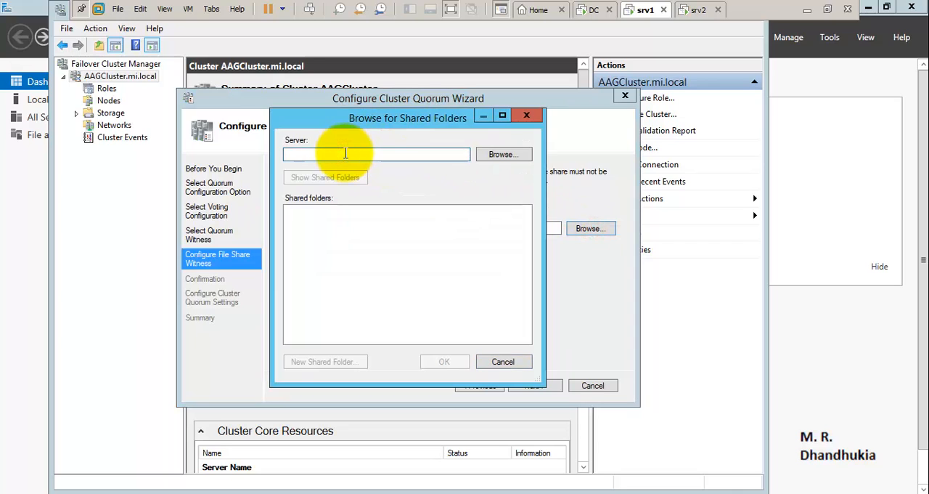
{"action": "key", "text": "ctrl+v"}
{"action": "left_click", "coordinate": [305, 182]}
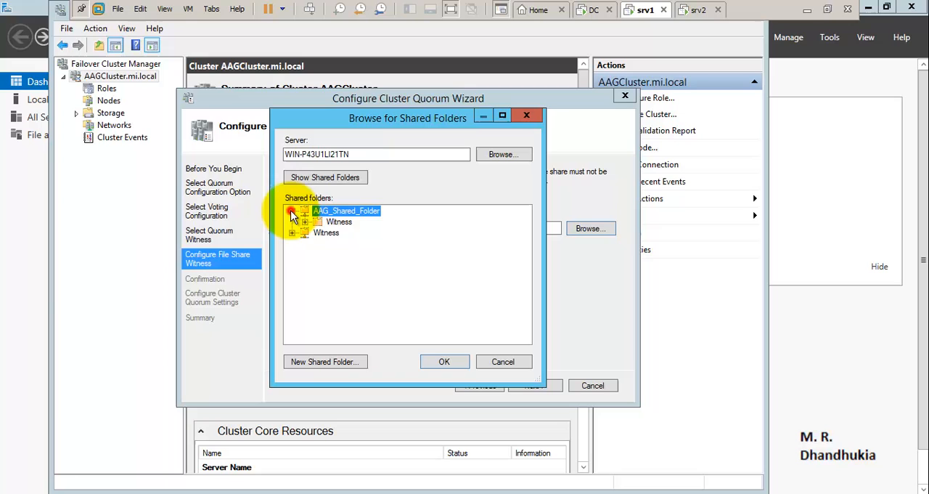
{"action": "left_click", "coordinate": [339, 221]}
{"action": "left_click", "coordinate": [444, 358]}
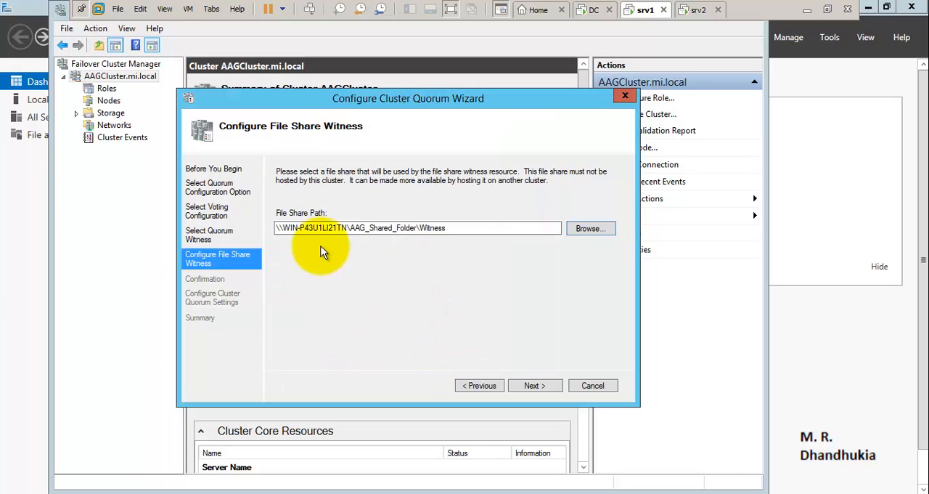
- Apply the file share witness quorum settings to the cluster and close the completed wizard
{"action": "left_click", "coordinate": [542, 384]}
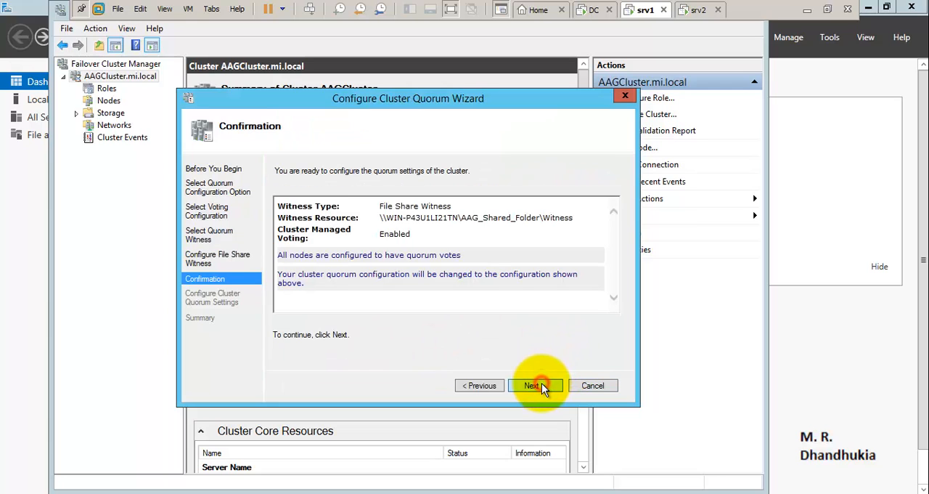
{"action": "left_click", "coordinate": [539, 385]}
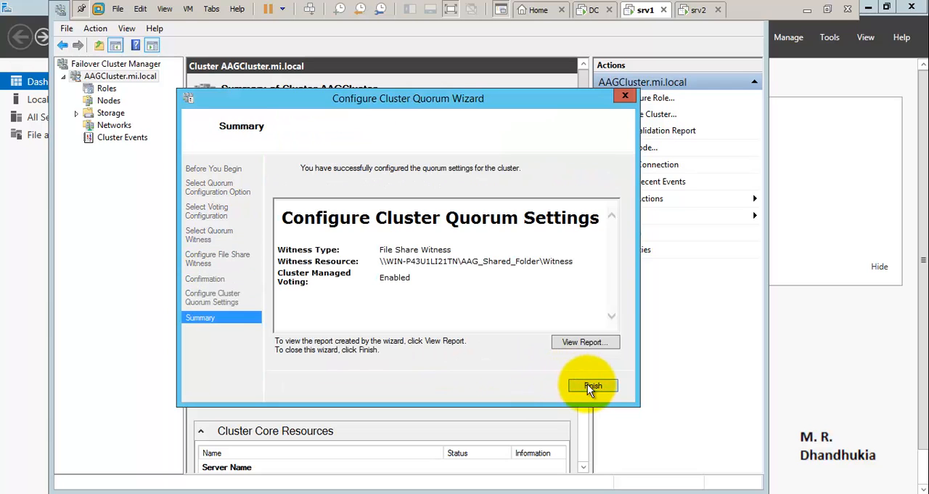
{"action": "left_click", "coordinate": [593, 386]}
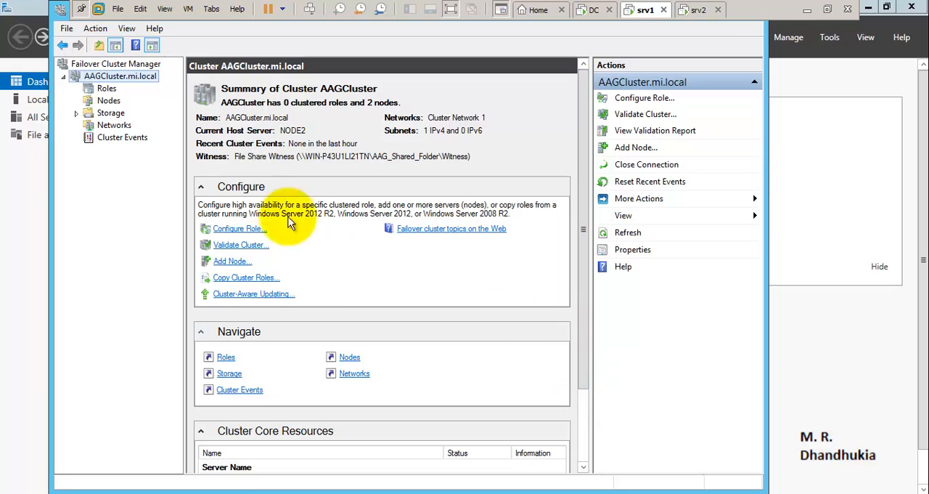